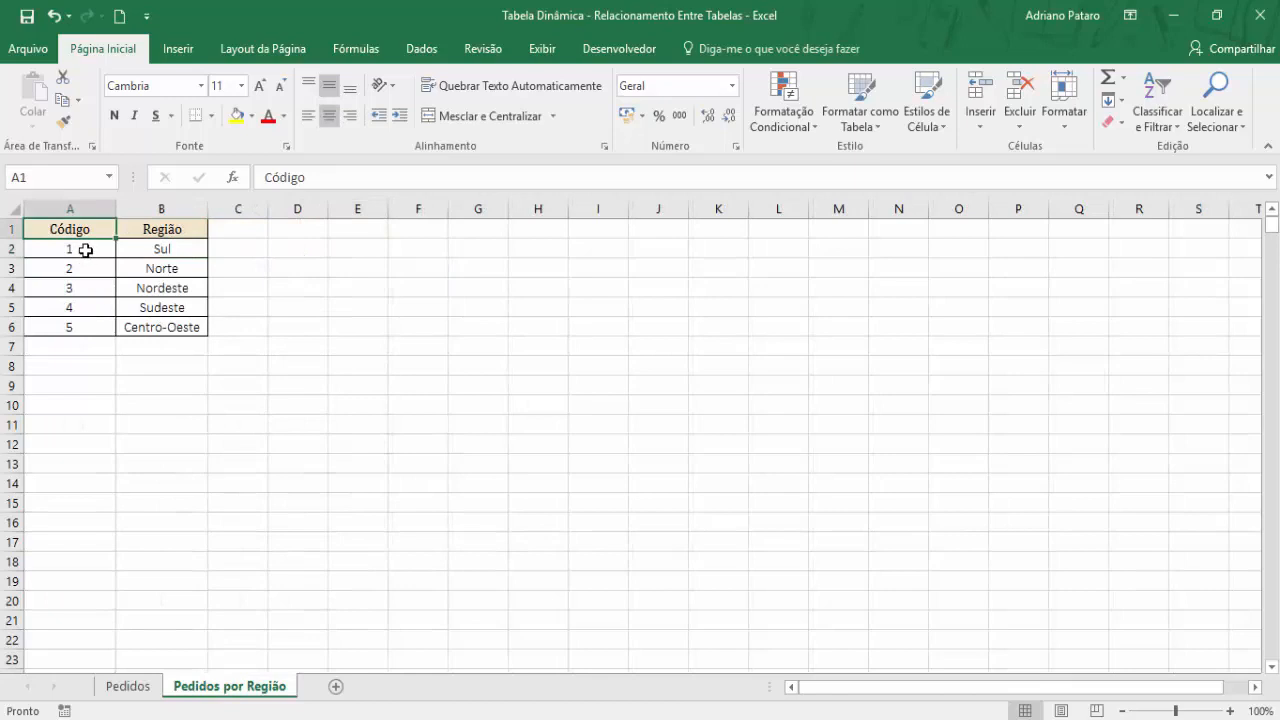
Compare the region codes and names on the Pedidos por Região sheet with the Cód. Região column on the Pedidos sheet.
{"action": "left_click_drag", "start_coordinate": [175, 255], "coordinate": [174, 327]}
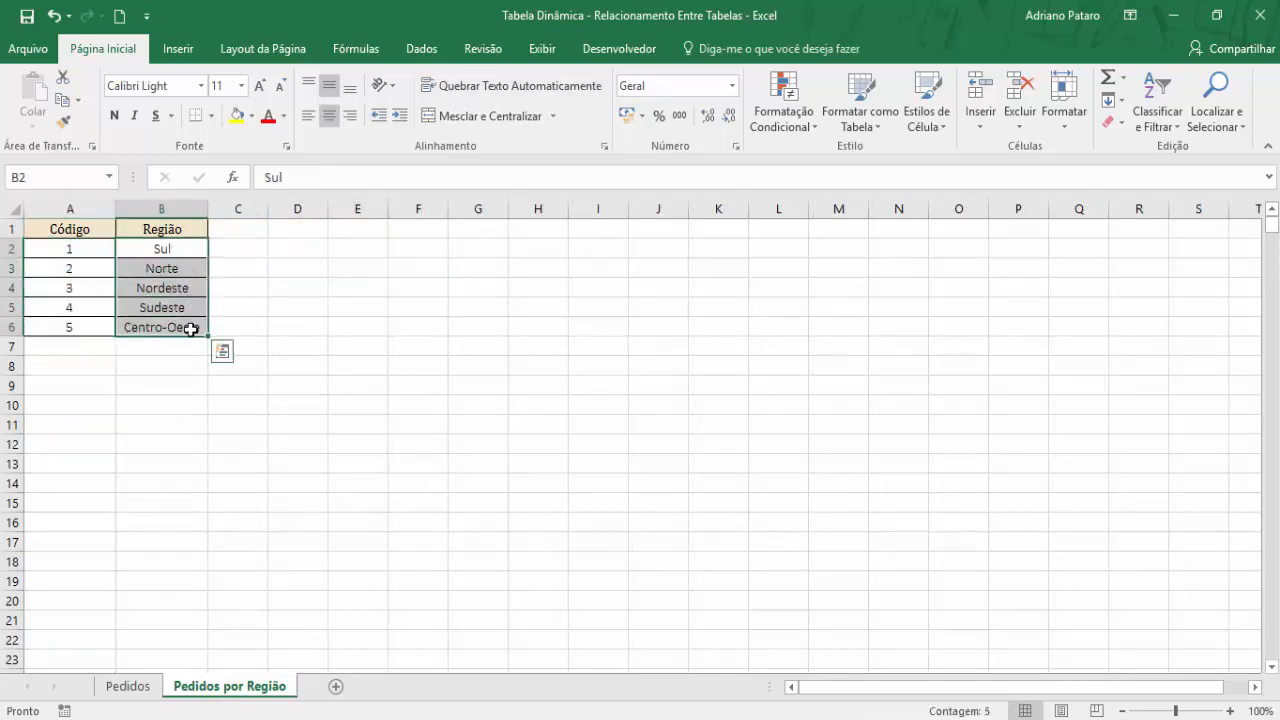
{"action": "left_click", "coordinate": [95, 252]}
{"action": "left_click", "coordinate": [150, 688]}
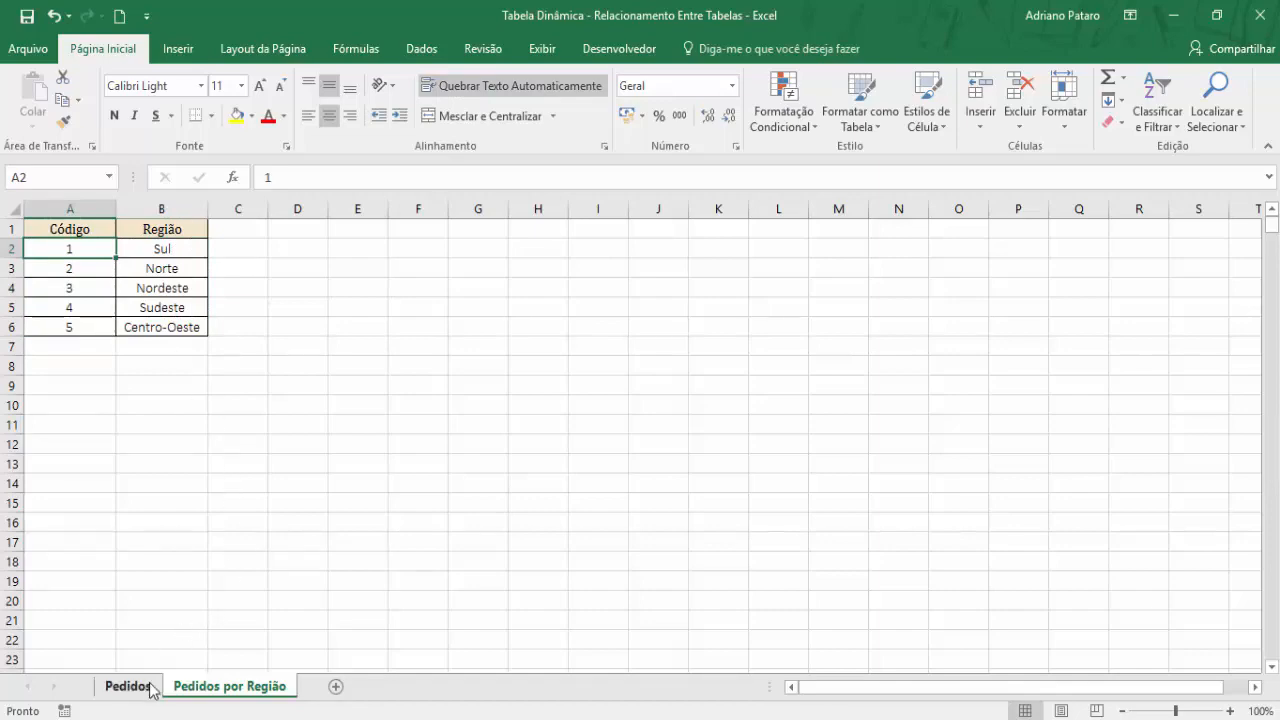
{"action": "left_click", "coordinate": [192, 686]}
{"action": "left_click", "coordinate": [150, 688]}
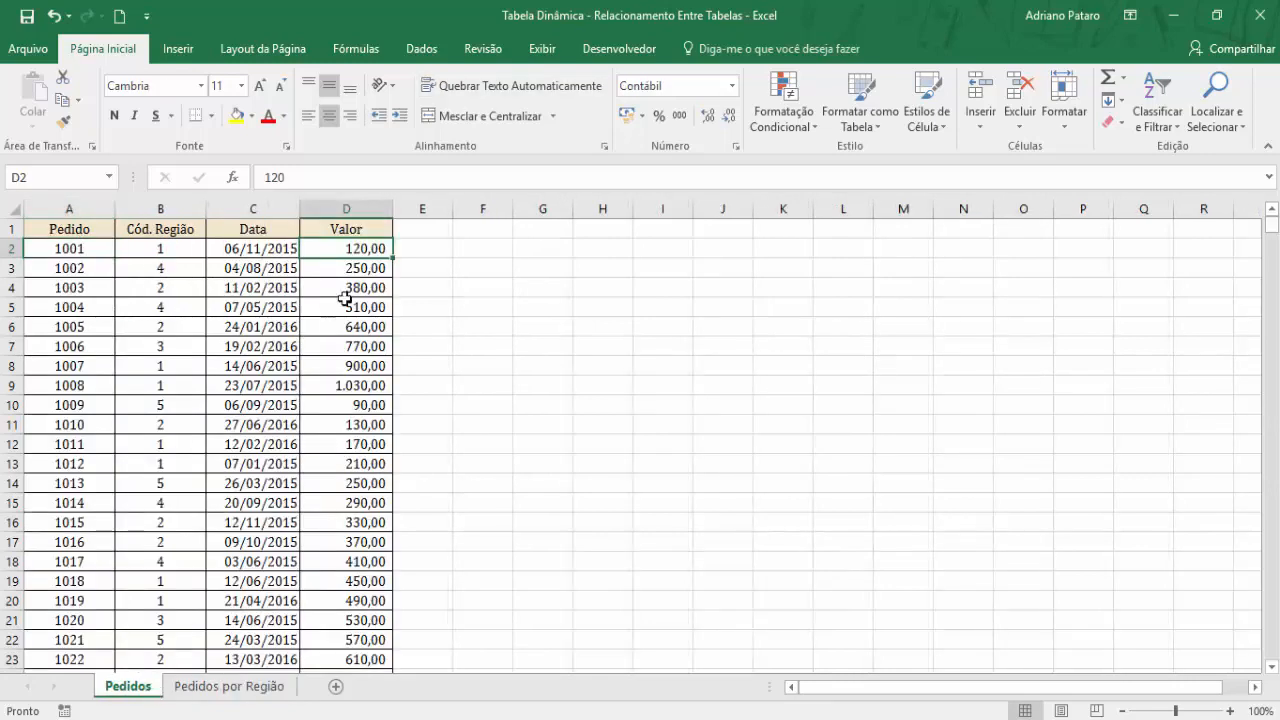
{"action": "left_click", "coordinate": [428, 232]}
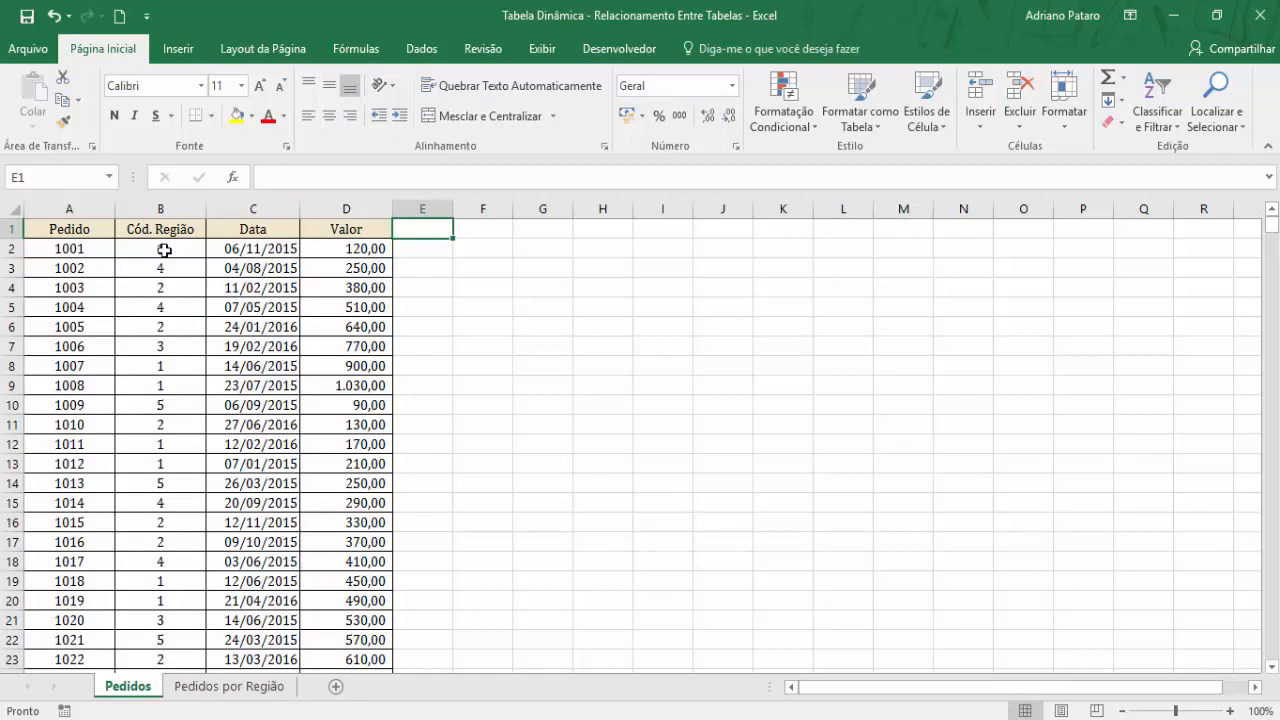
{"action": "left_click_drag", "start_coordinate": [182, 251], "coordinate": [171, 307]}
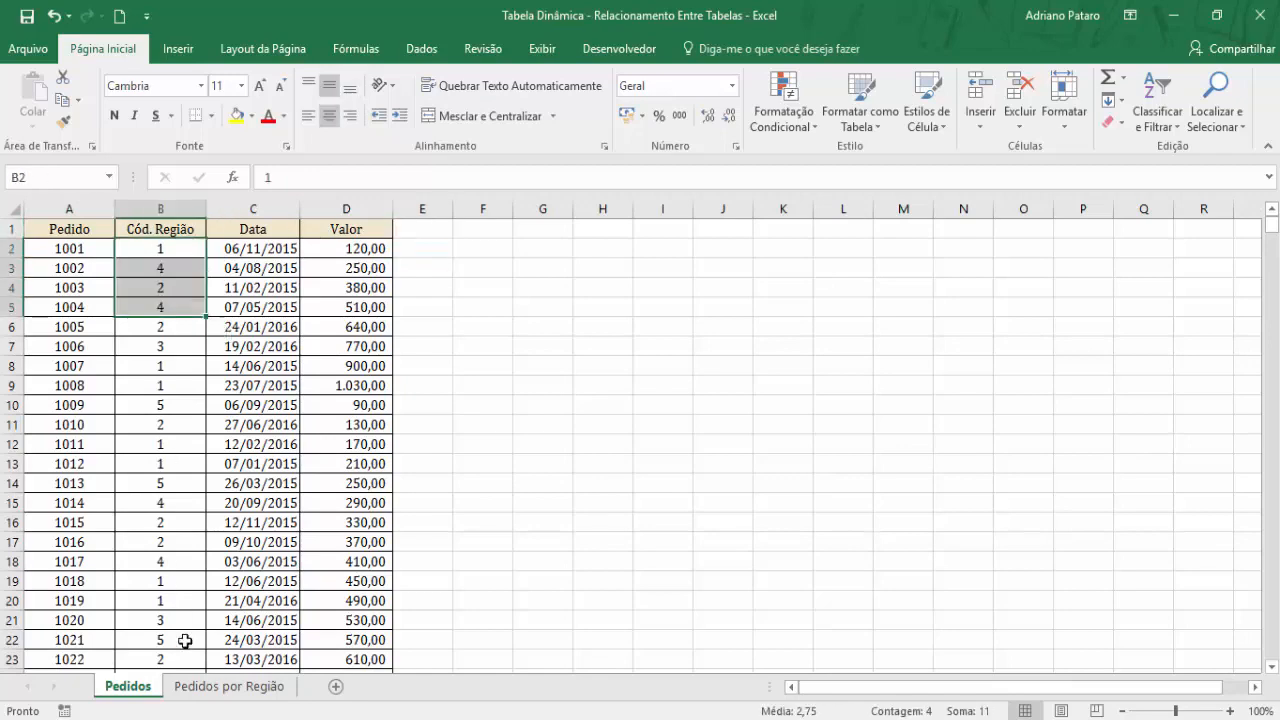
{"action": "left_click", "coordinate": [229, 686]}
{"action": "left_click_drag", "start_coordinate": [165, 250], "coordinate": [171, 288]}
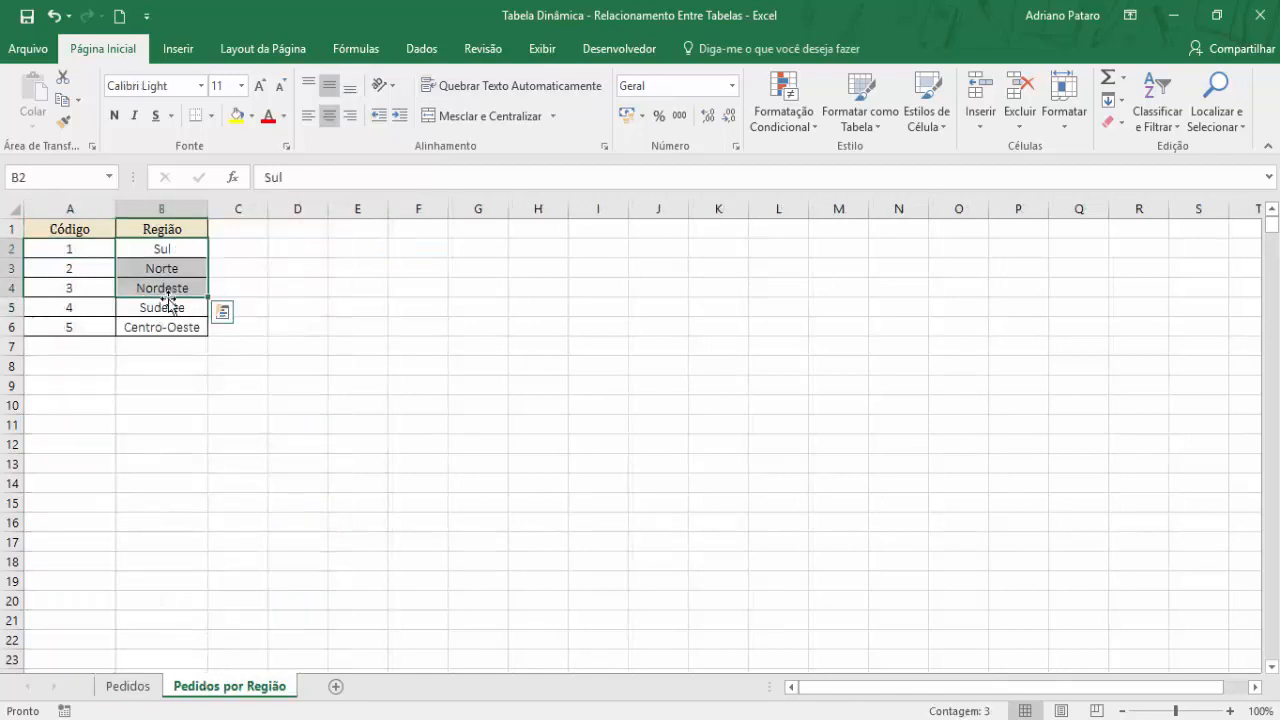
{"action": "left_click", "coordinate": [127, 686]}
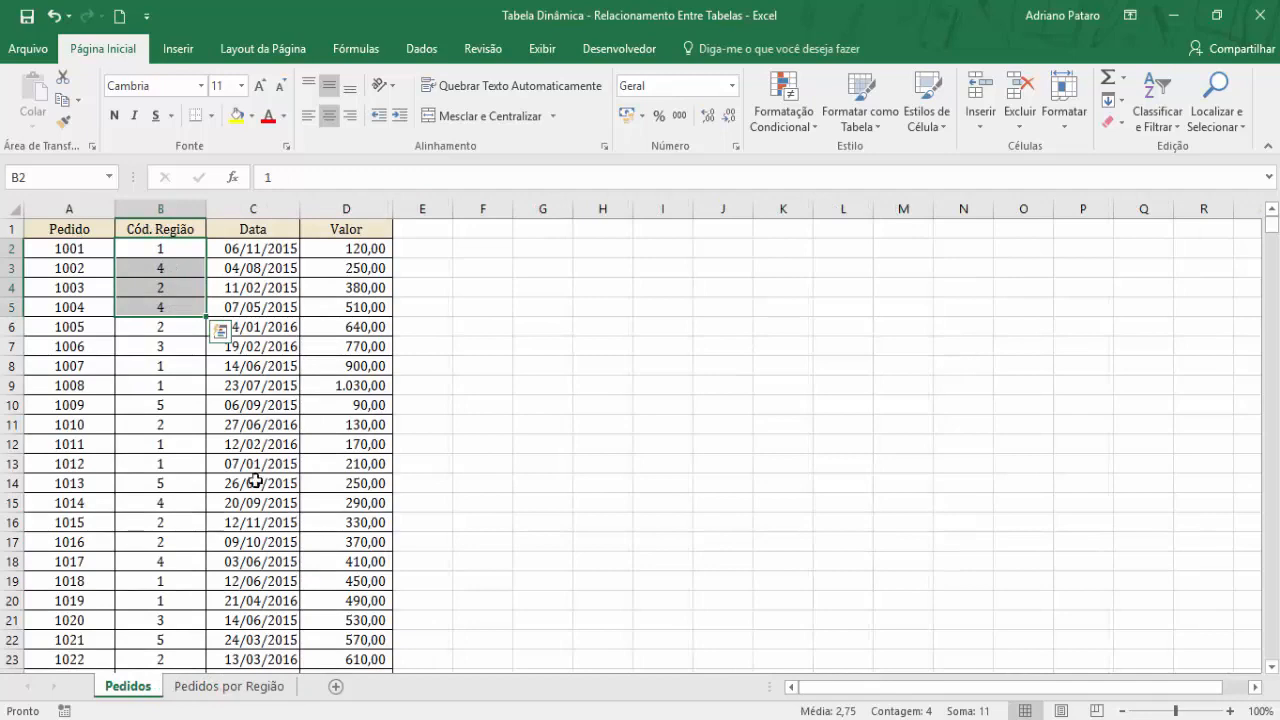
Check how far down the Cód. Região records extend on the Pedidos sheet, and return to the first rows.
{"action": "left_click", "coordinate": [188, 251]}
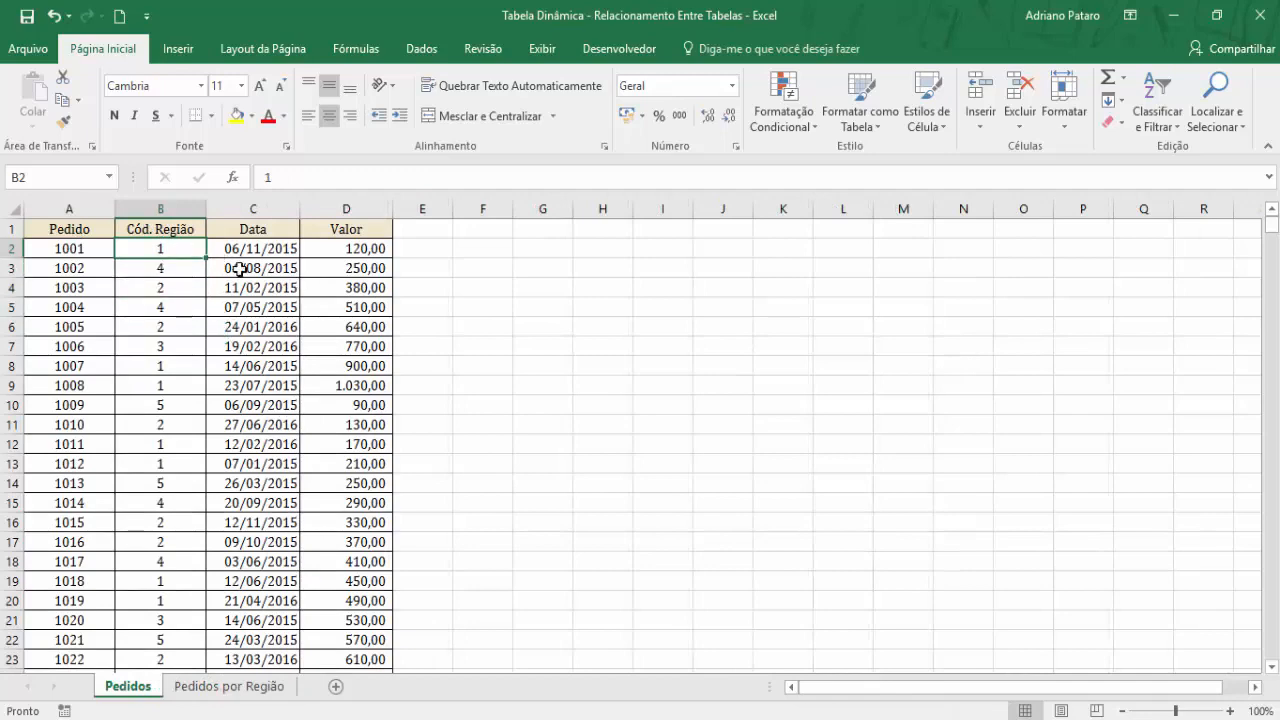
{"action": "key", "text": "End"}
{"action": "key", "text": "Down"}
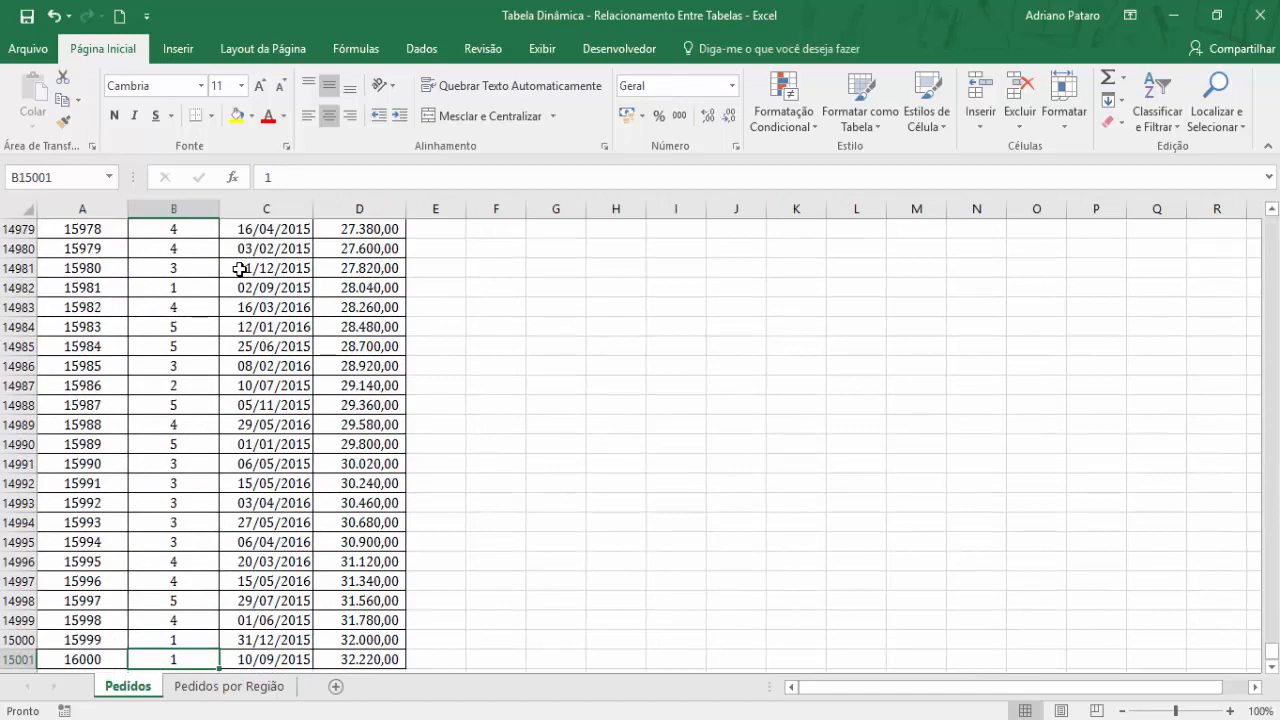
{"action": "scroll", "coordinate": [238, 285], "scroll_direction": "down", "scroll_amount": 1}
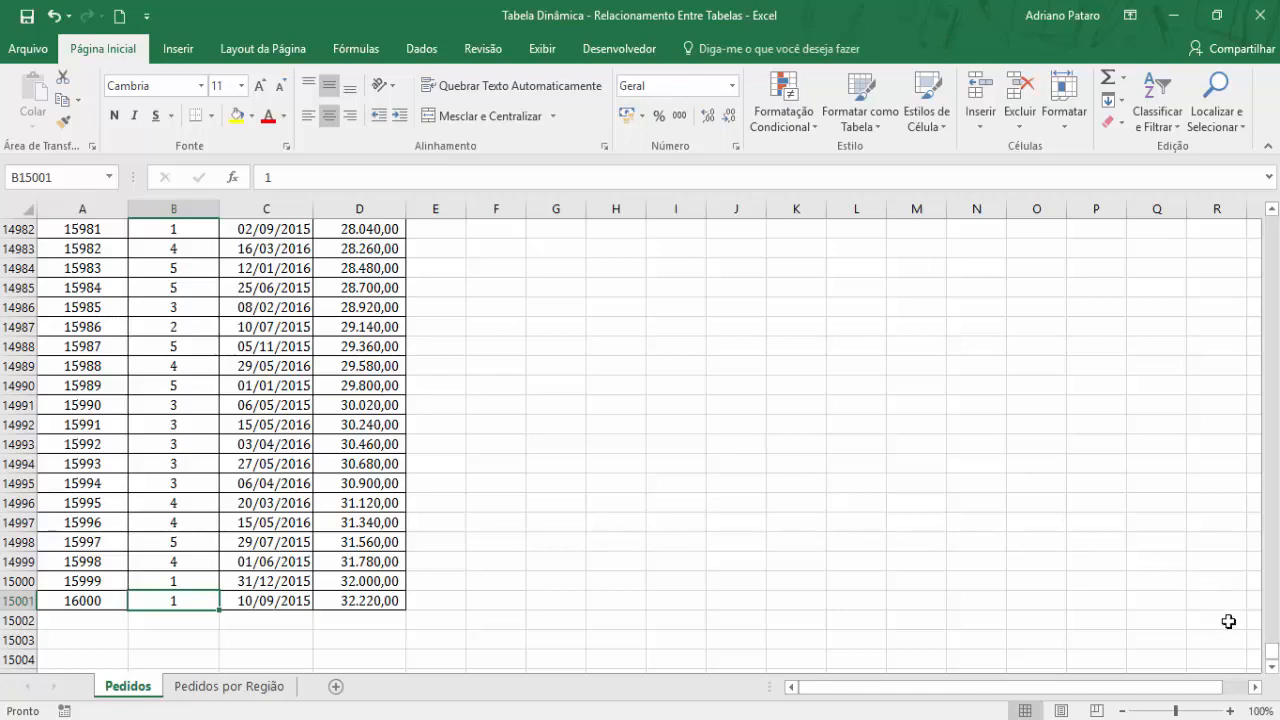
{"action": "left_click_drag", "start_coordinate": [1273, 658], "coordinate": [1274, 224]}
Look up region codes 1 and 5 from sample orders in the Código list on the Pedidos por Região sheet.
{"action": "left_click", "coordinate": [147, 306]}
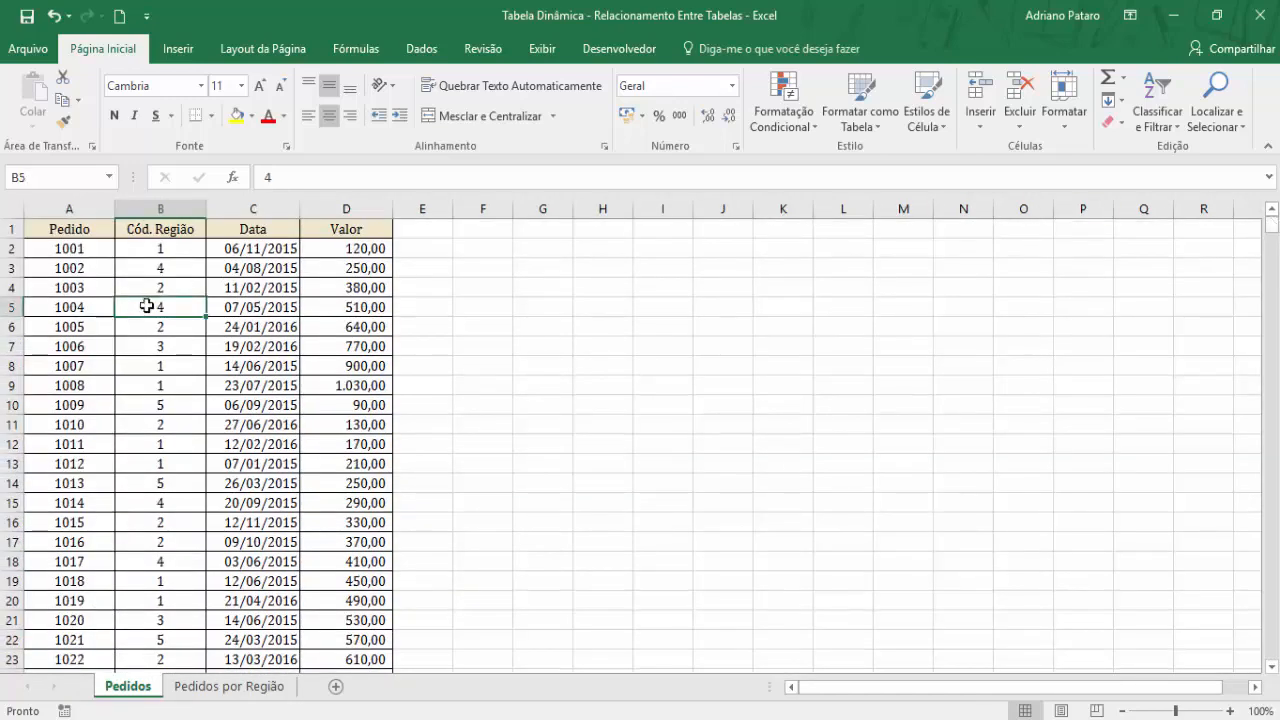
{"action": "left_click", "coordinate": [174, 249]}
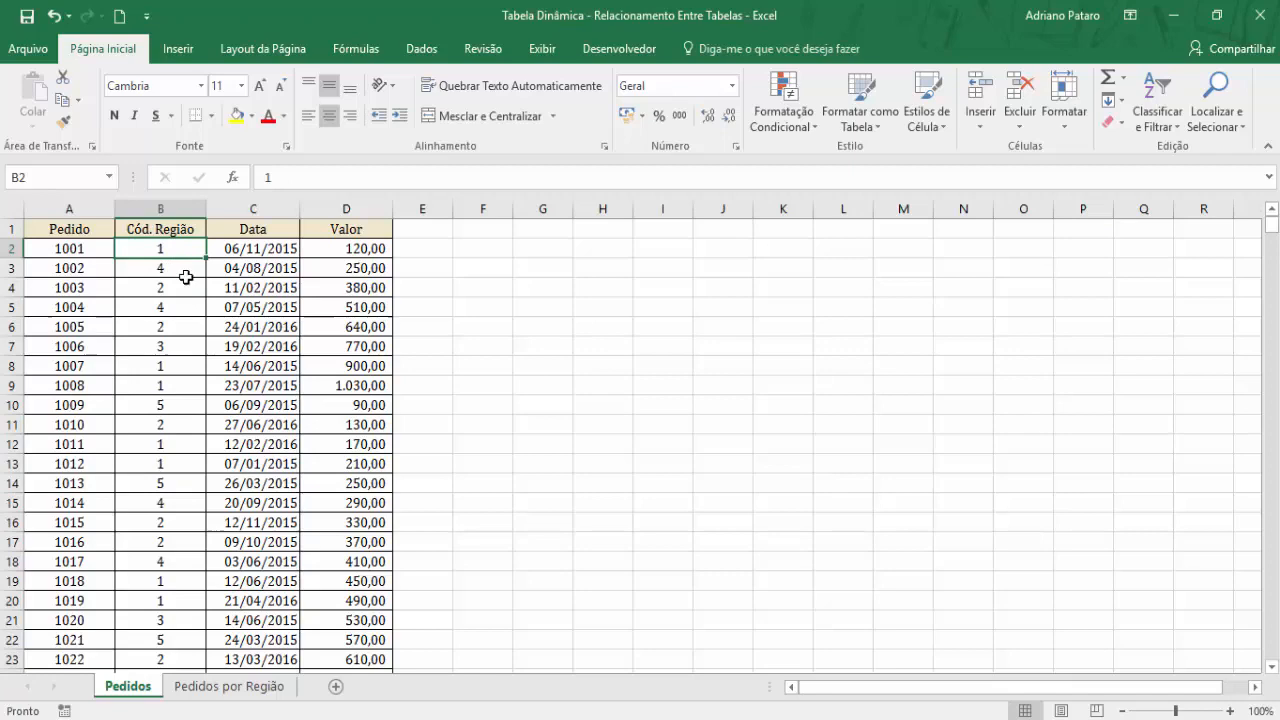
{"action": "left_click", "coordinate": [221, 688]}
{"action": "left_click", "coordinate": [86, 249]}
{"action": "left_click_drag", "start_coordinate": [86, 249], "coordinate": [154, 249]}
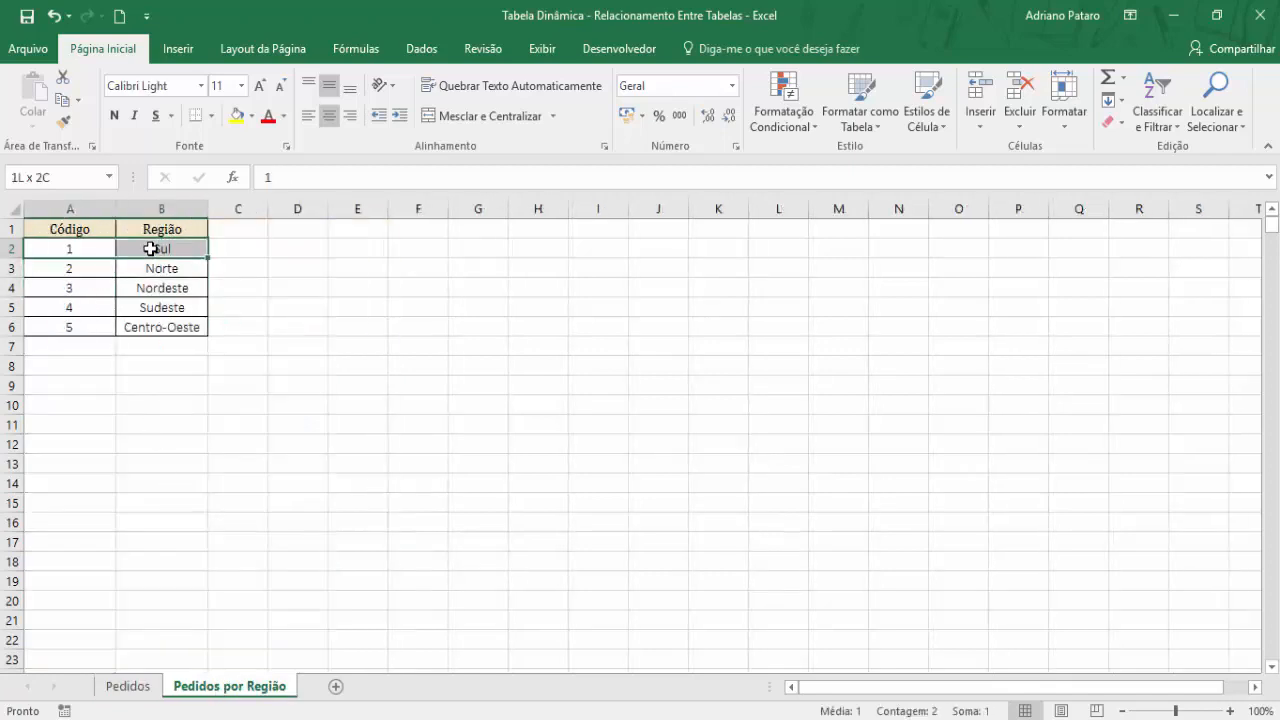
{"action": "left_click", "coordinate": [128, 687]}
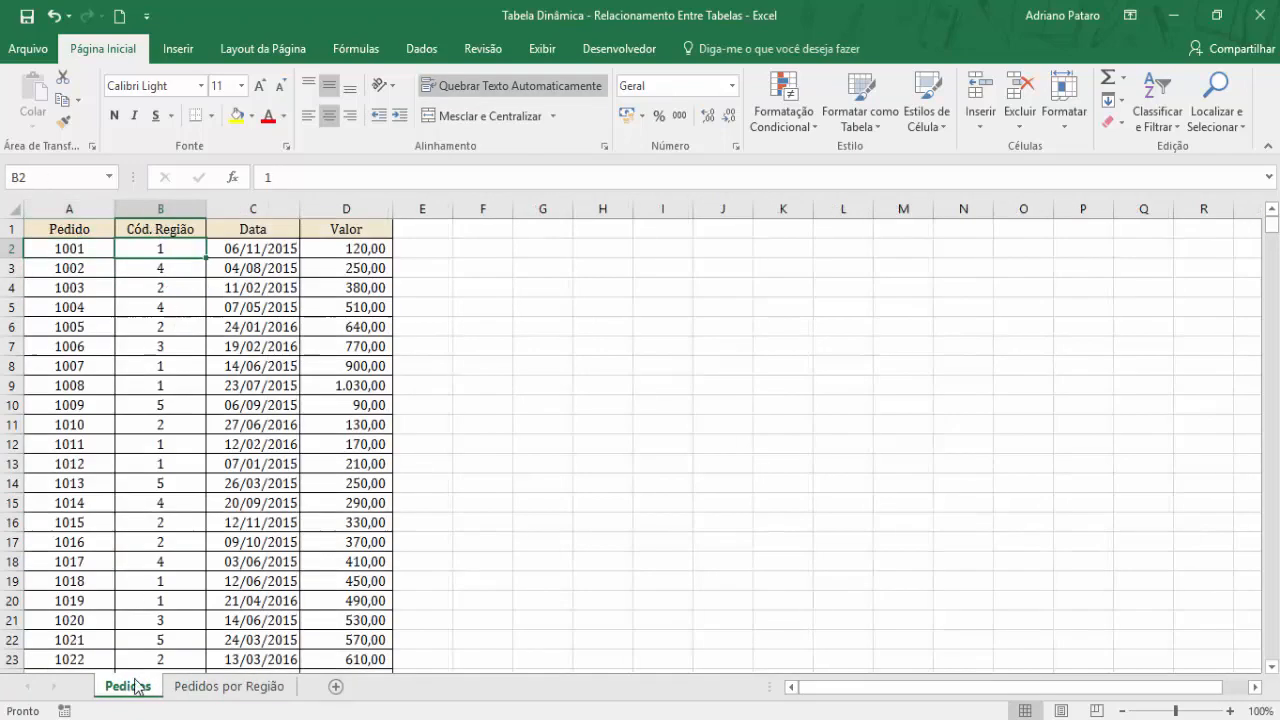
{"action": "left_click", "coordinate": [94, 389]}
{"action": "key", "text": "Down"}
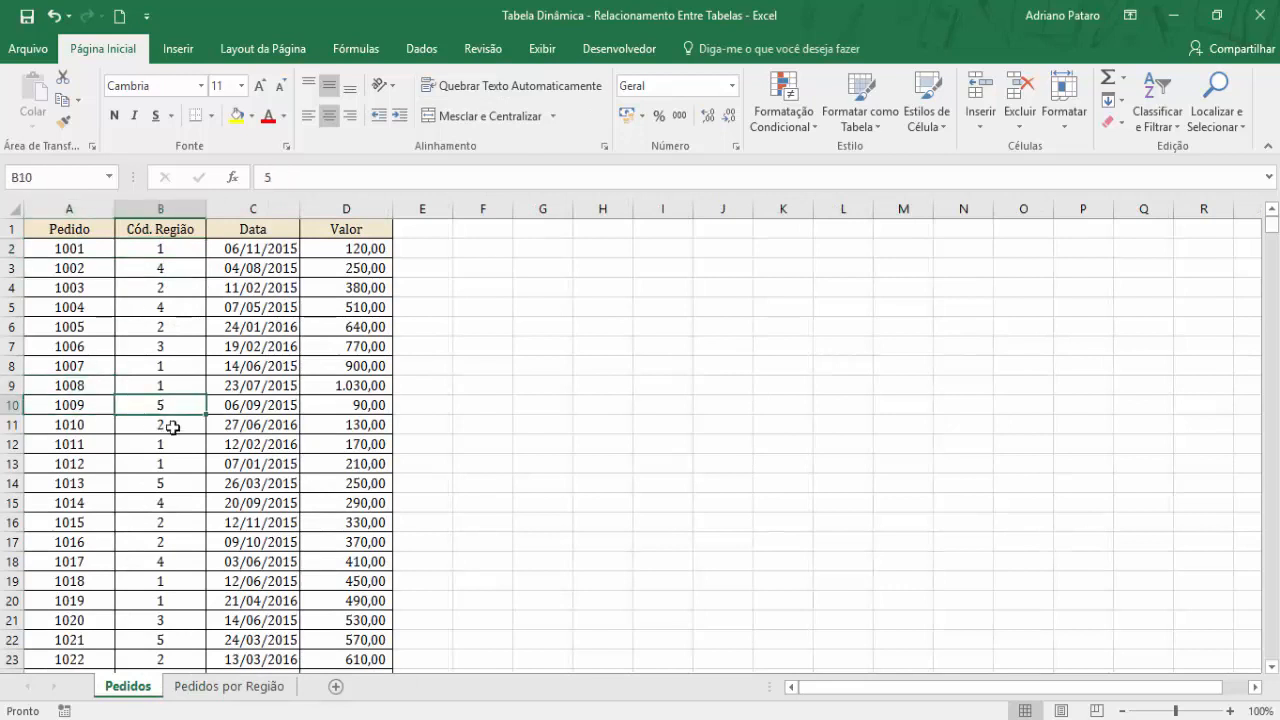
{"action": "left_click", "coordinate": [200, 688]}
{"action": "mouse_move", "coordinate": [88, 326]}
{"action": "left_mouse_down"}
{"action": "mouse_move", "coordinate": [134, 329]}
{"action": "mouse_move", "coordinate": [108, 328]}
{"action": "left_mouse_up"}
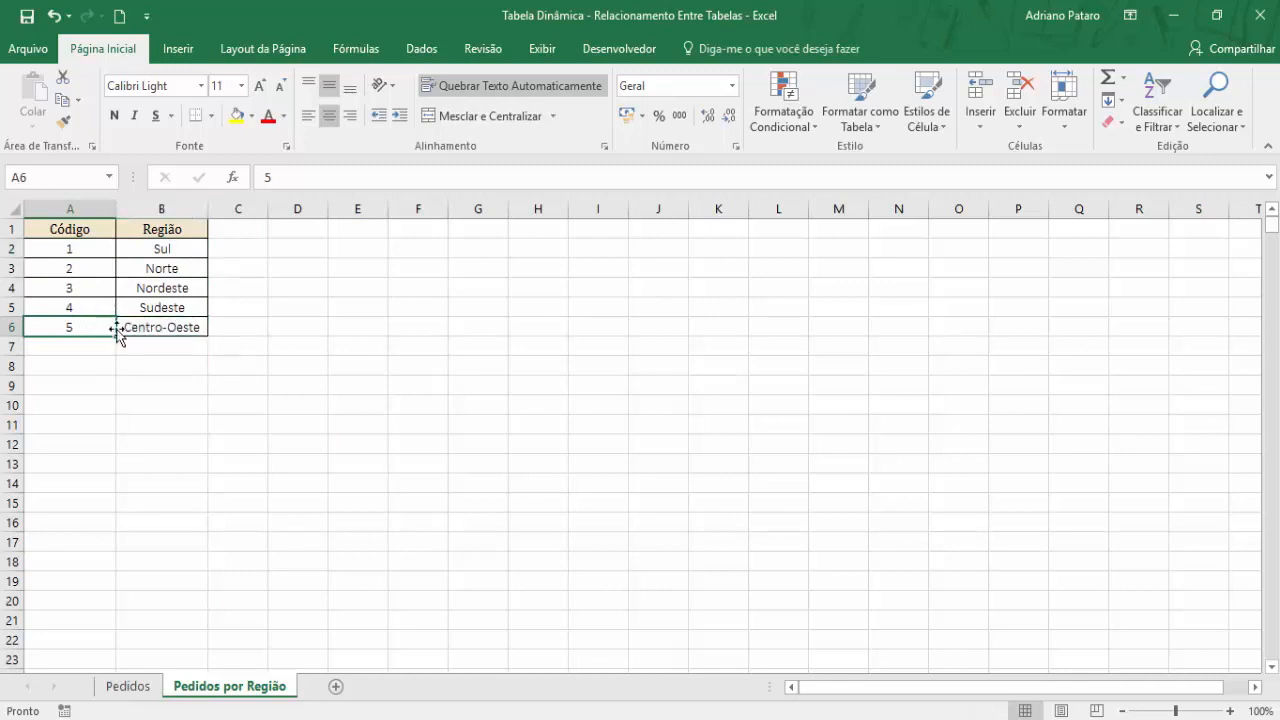
{"action": "left_click_drag", "start_coordinate": [93, 244], "coordinate": [92, 326]}
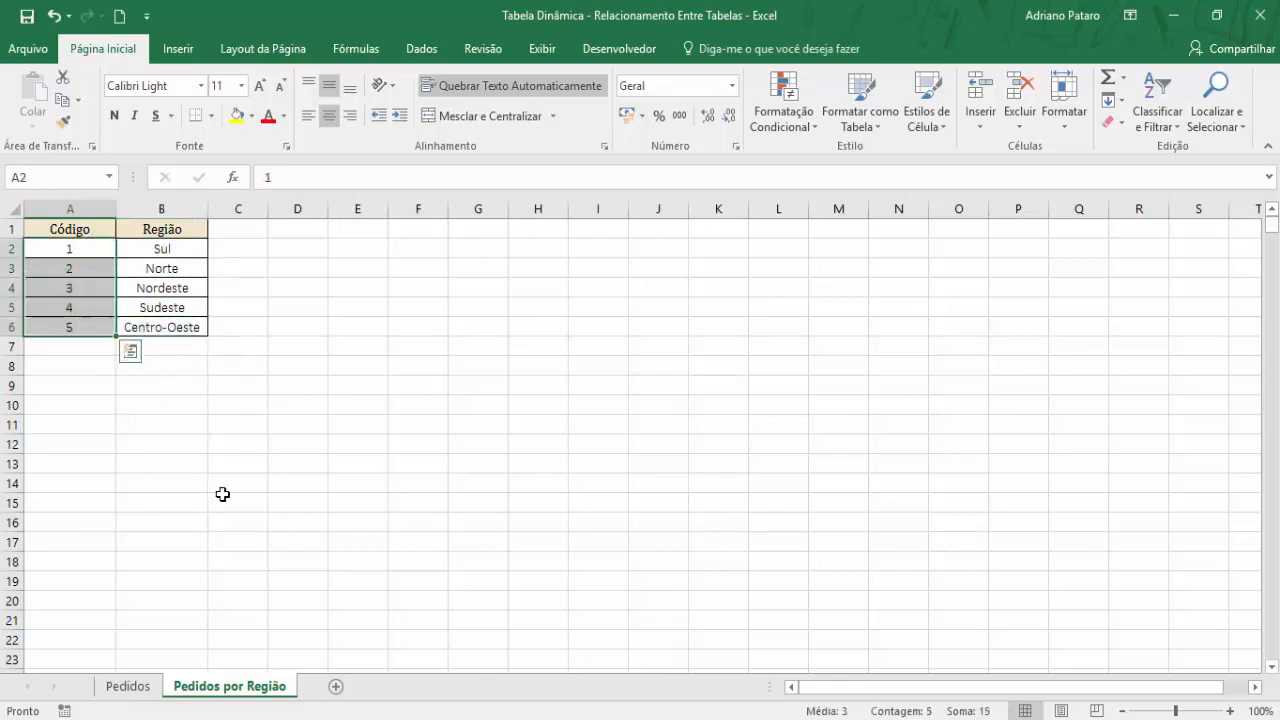
{"action": "left_click", "coordinate": [155, 688]}
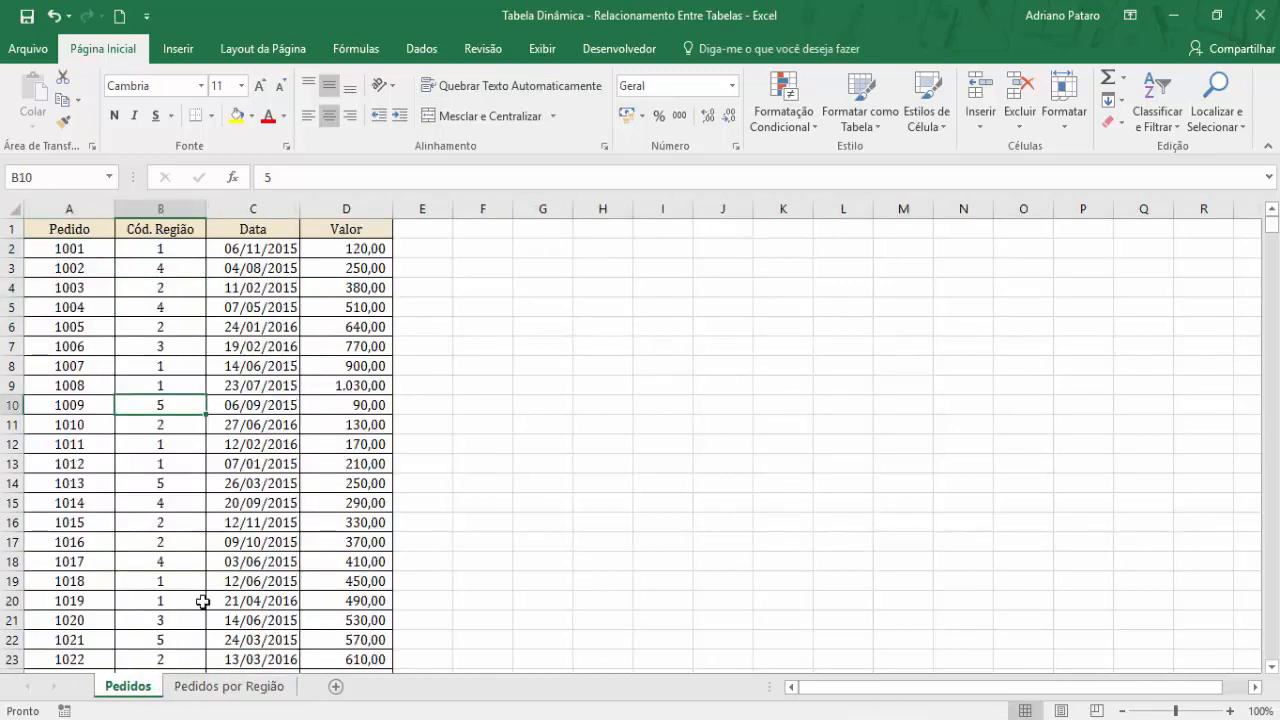
{"action": "left_click", "coordinate": [219, 689]}
{"action": "left_click", "coordinate": [145, 689]}
{"action": "left_click", "coordinate": [207, 689]}
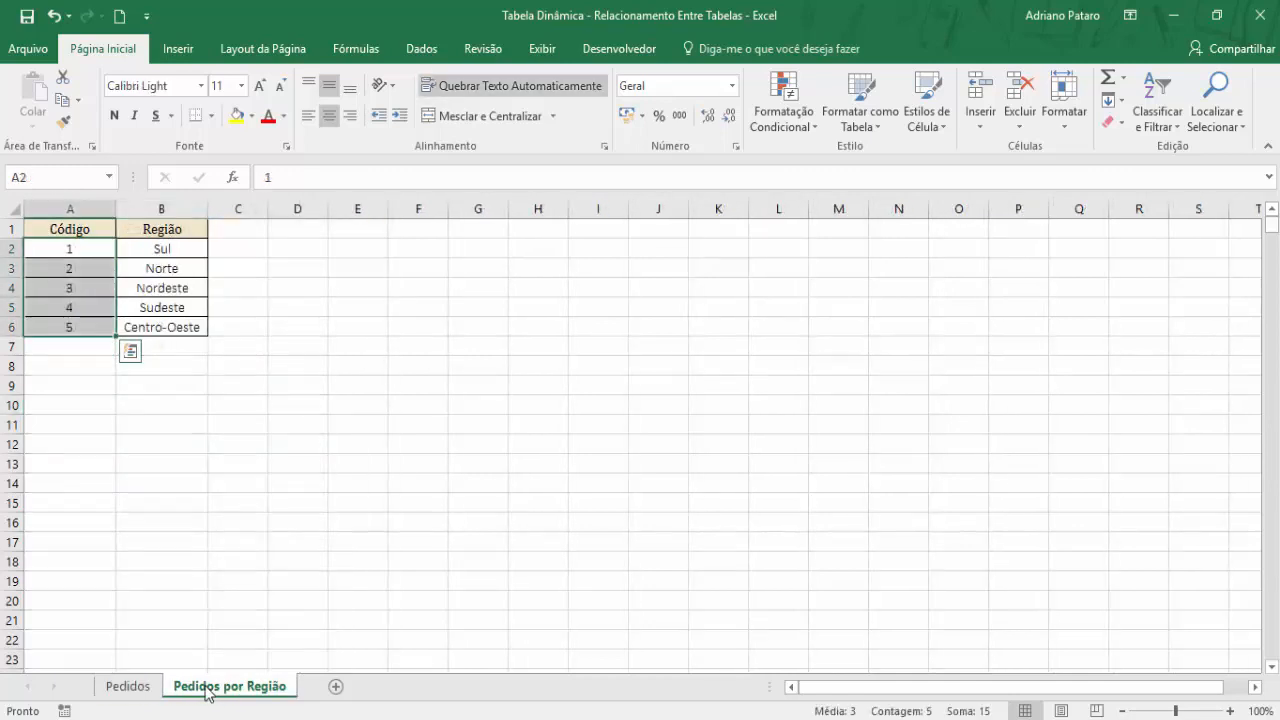
{"action": "key", "text": "Escape"}
{"action": "left_click", "coordinate": [146, 688]}
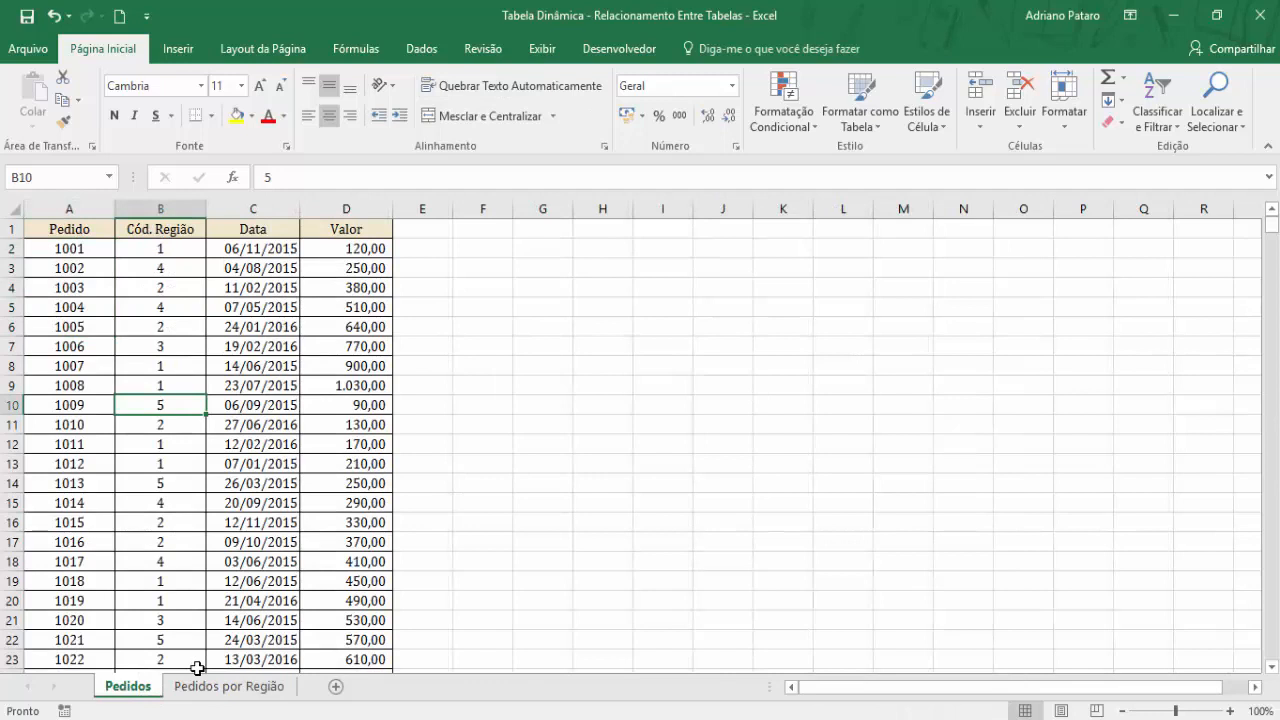
Examine whether codes repeat in the Código column of Pedidos por Região and in the Cód. Região column of Pedidos.
{"action": "left_click", "coordinate": [205, 688]}
{"action": "key", "text": "shift+Up"}
{"action": "key", "text": "shift+Up"}
{"action": "left_click_drag", "start_coordinate": [95, 243], "coordinate": [86, 322]}
{"action": "left_click_drag", "start_coordinate": [93, 250], "coordinate": [90, 322]}
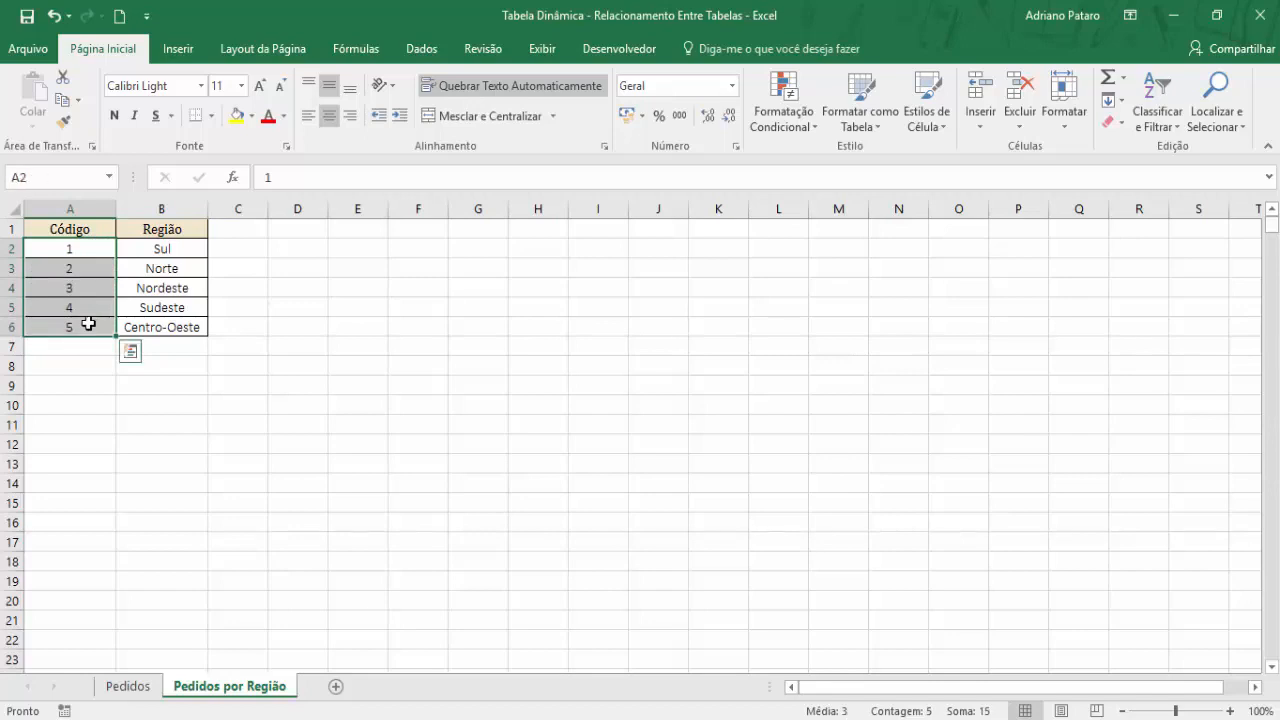
{"action": "left_click", "coordinate": [90, 250]}
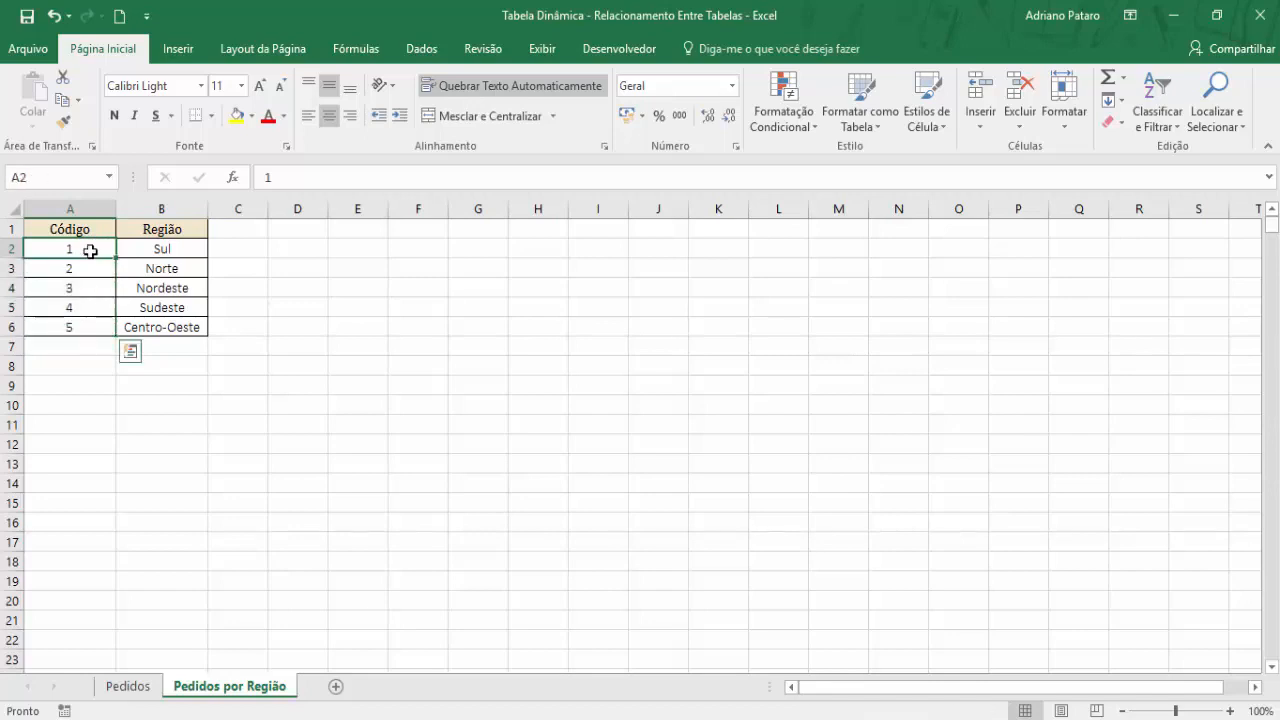
{"action": "left_click", "coordinate": [88, 325]}
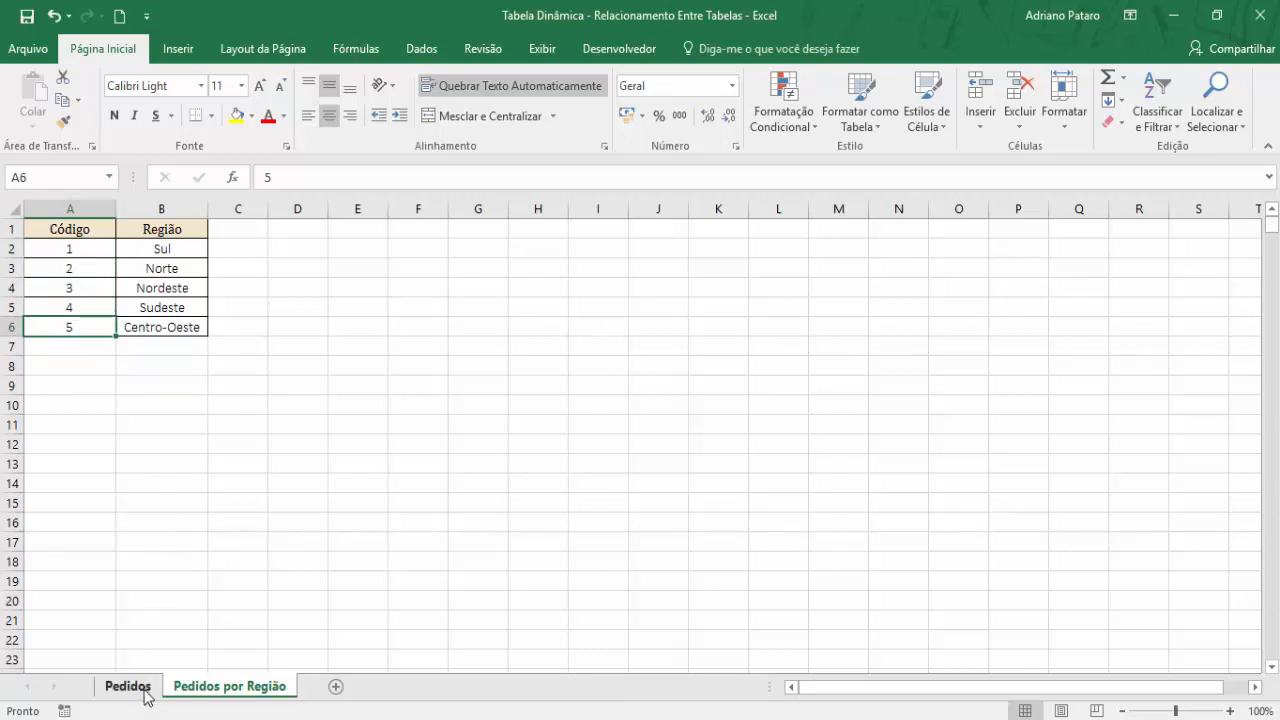
{"action": "left_click", "coordinate": [128, 686]}
{"action": "left_click", "coordinate": [152, 254]}
{"action": "left_click_drag", "start_coordinate": [157, 289], "coordinate": [157, 328]}
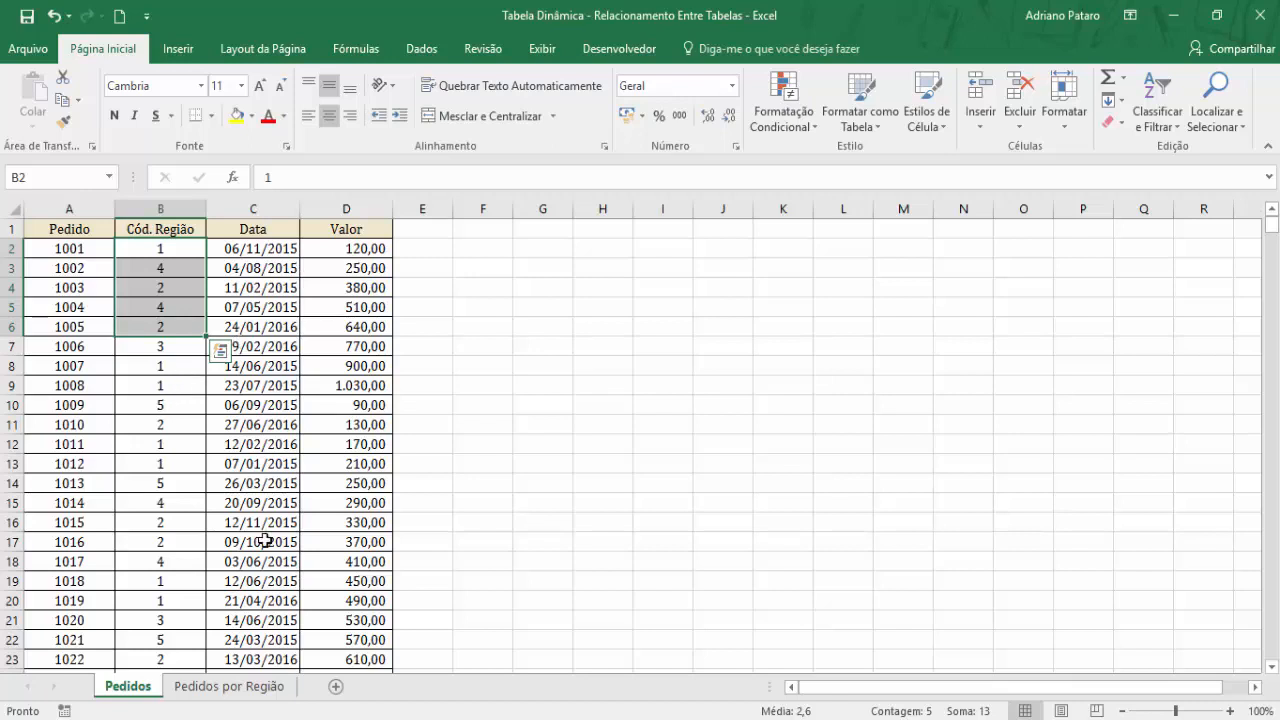
{"action": "left_click", "coordinate": [237, 686]}
{"action": "left_click_drag", "start_coordinate": [82, 250], "coordinate": [84, 308]}
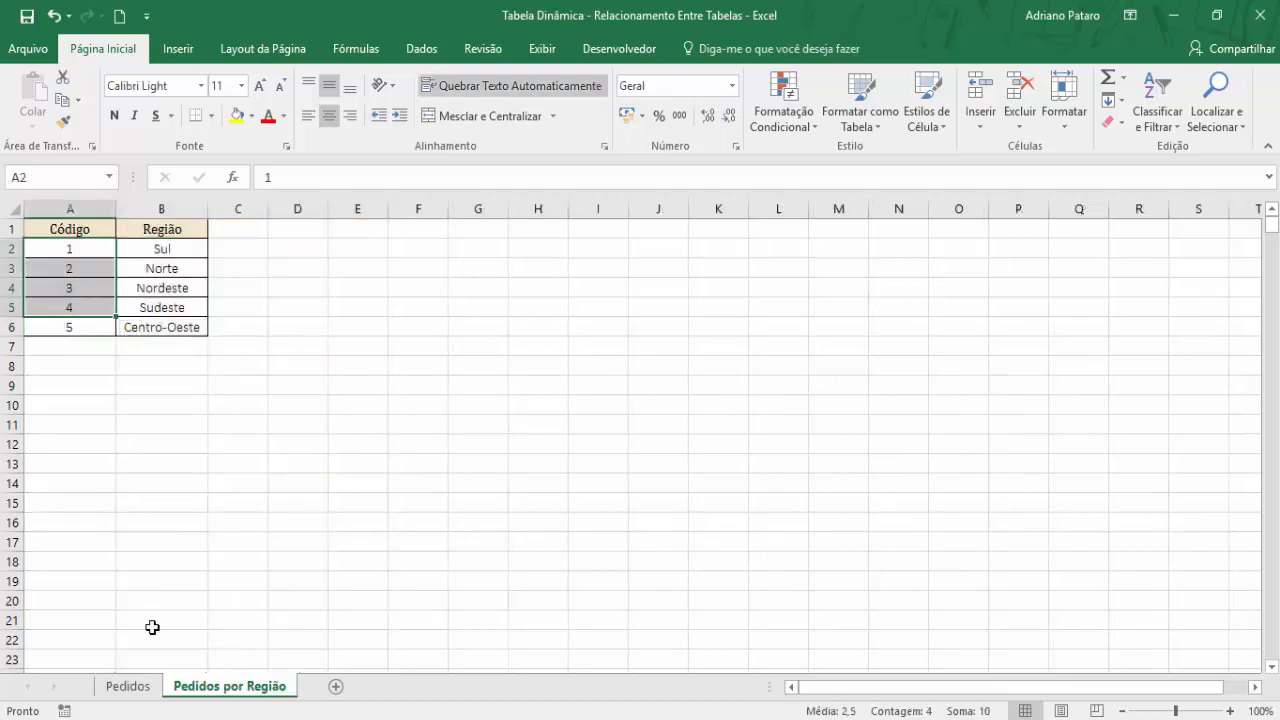
{"action": "left_click", "coordinate": [128, 686]}
{"action": "left_click", "coordinate": [158, 328]}
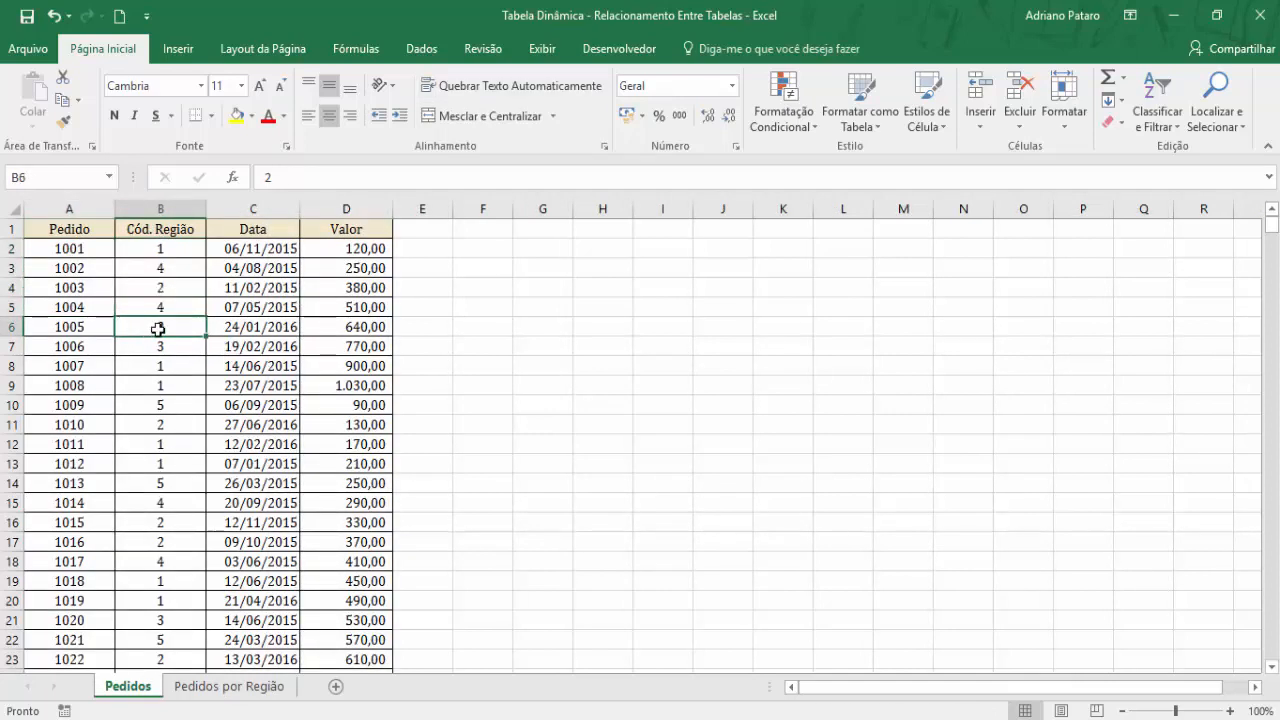
{"action": "left_click", "coordinate": [228, 687]}
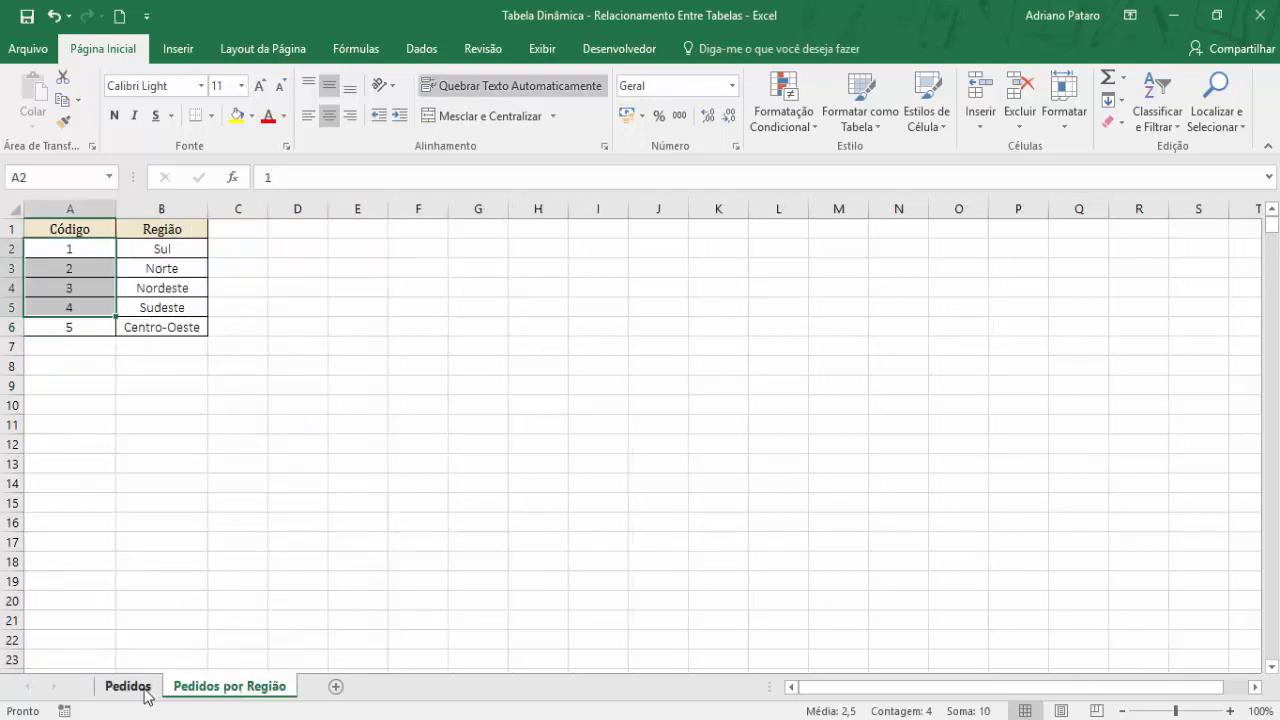
{"action": "left_click", "coordinate": [140, 690]}
{"action": "left_click", "coordinate": [229, 365]}
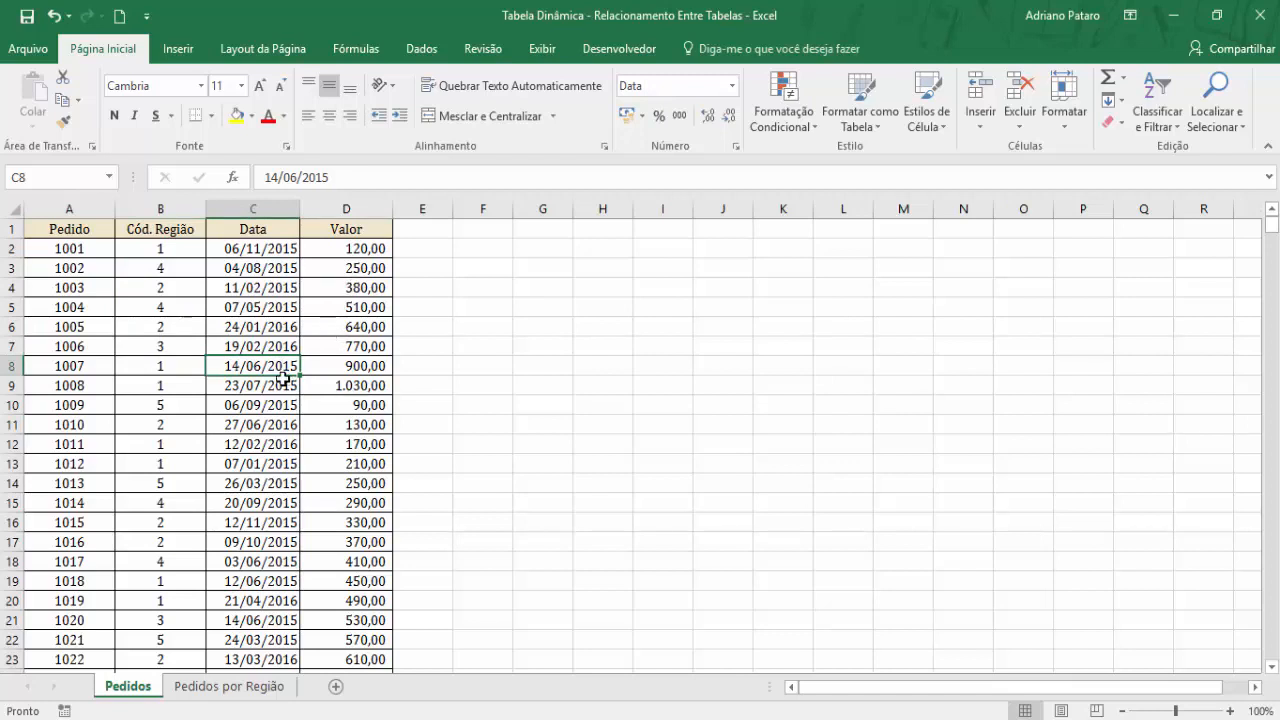
{"action": "left_click", "coordinate": [216, 324]}
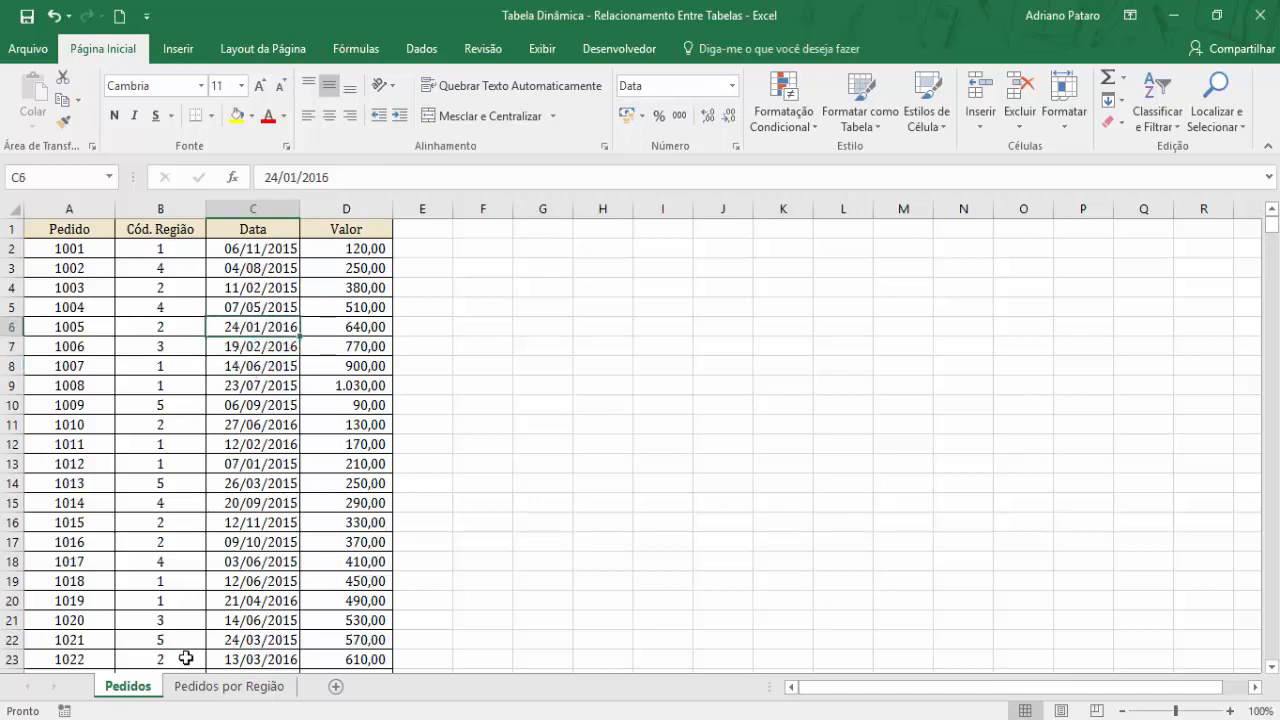
{"action": "left_click", "coordinate": [198, 690]}
{"action": "left_click", "coordinate": [150, 689]}
{"action": "left_click", "coordinate": [188, 690]}
{"action": "left_click", "coordinate": [157, 689]}
{"action": "left_click", "coordinate": [170, 305]}
{"action": "left_click", "coordinate": [243, 326]}
{"action": "left_click", "coordinate": [180, 288]}
{"action": "left_click", "coordinate": [165, 385]}
Convert the order data in A1:D15001 on the Pedidos sheet into a table with headers.
{"action": "left_click", "coordinate": [250, 346]}
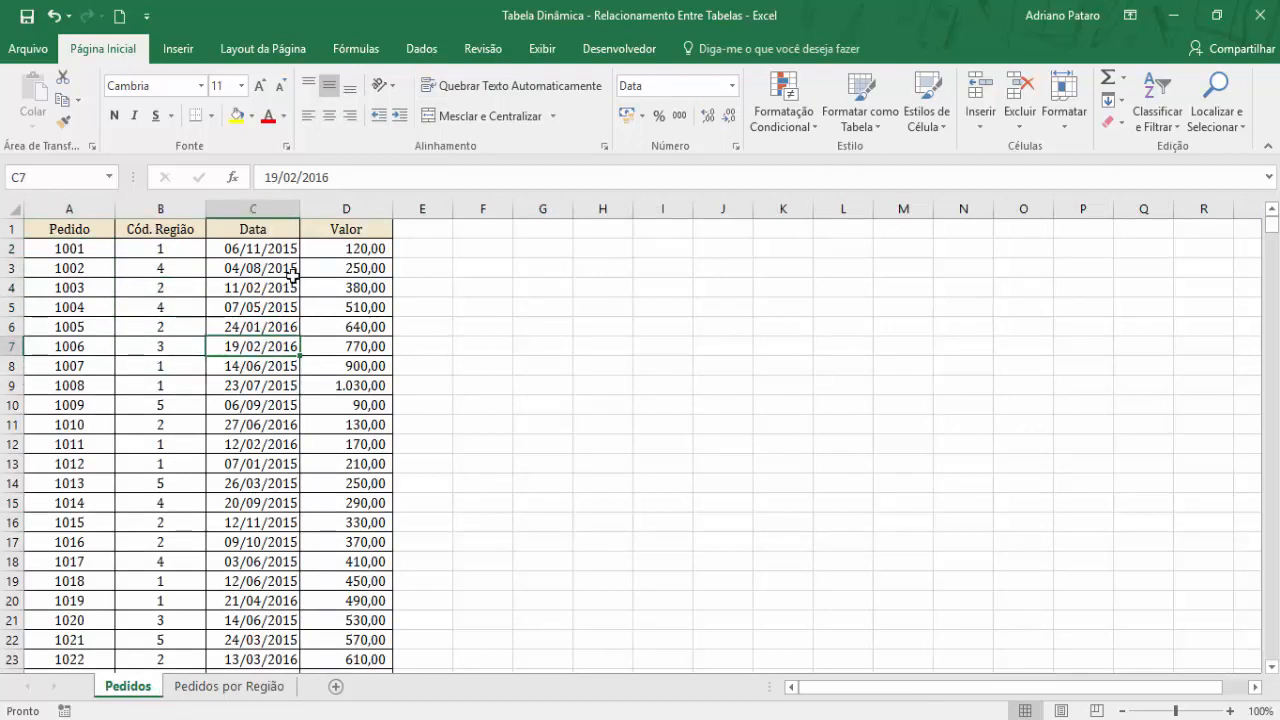
{"action": "left_click", "coordinate": [182, 52]}
{"action": "left_click", "coordinate": [171, 100]}
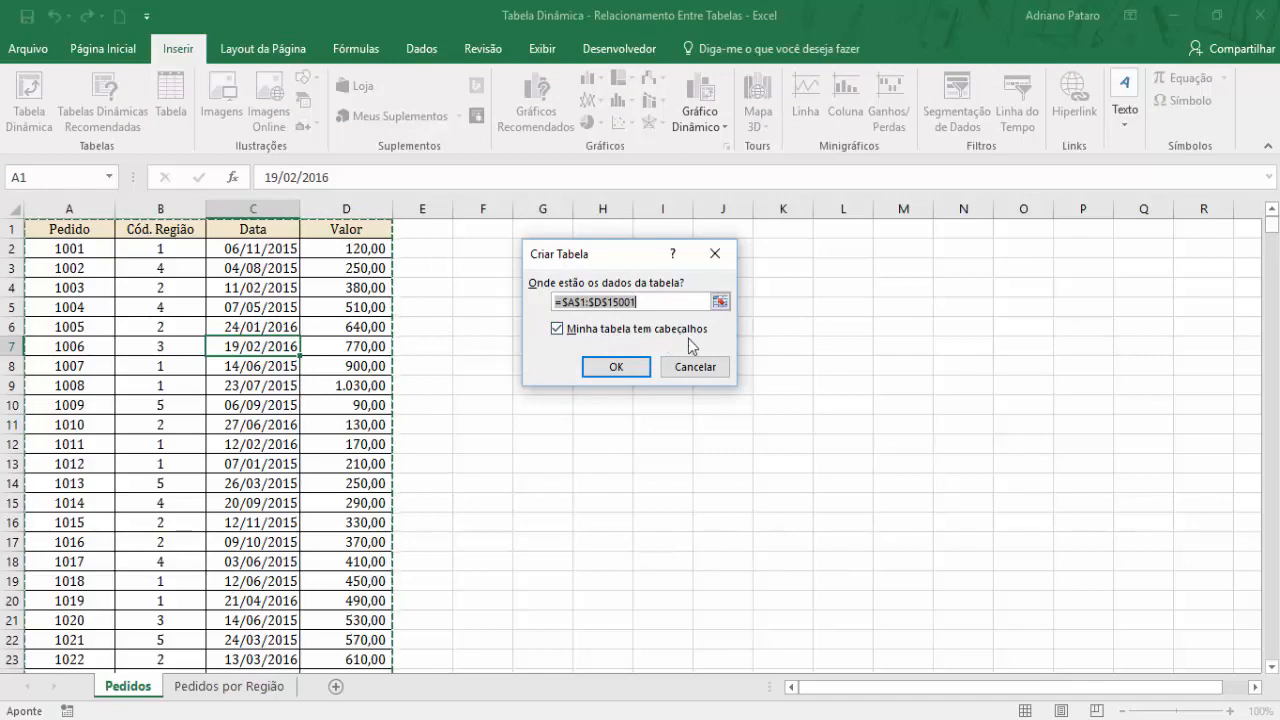
{"action": "left_click", "coordinate": [626, 370]}
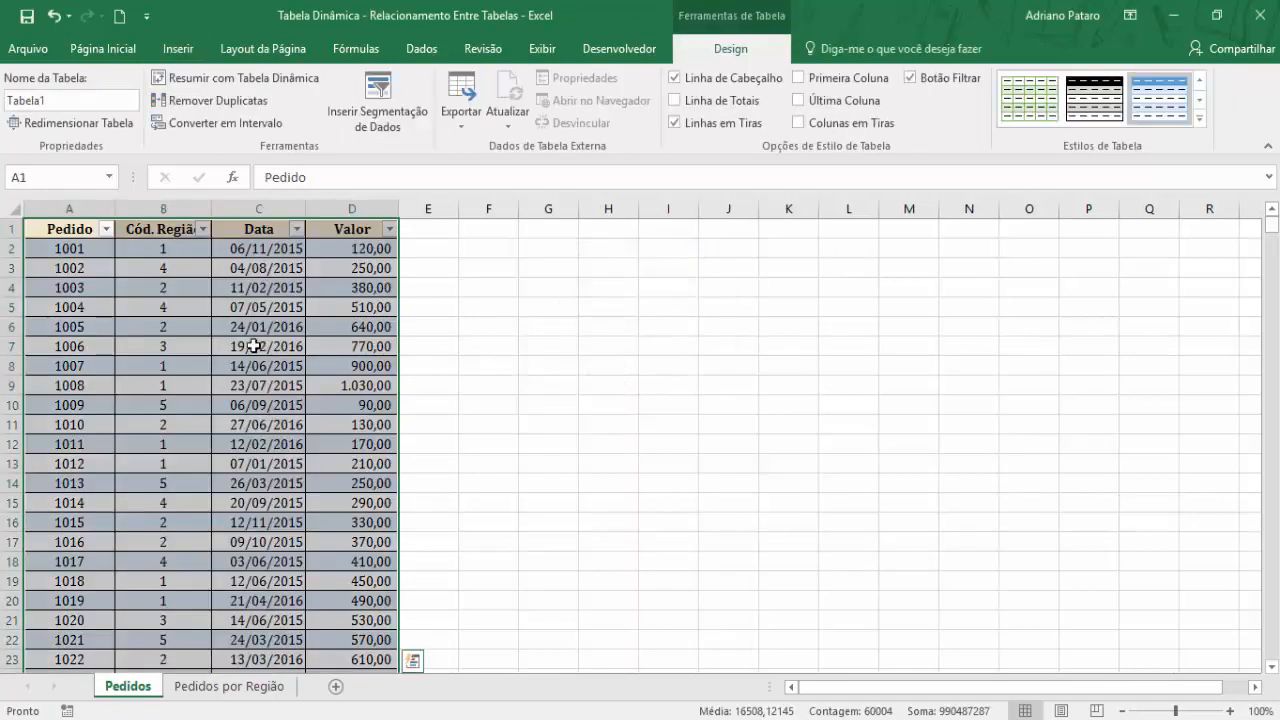
{"action": "left_click", "coordinate": [255, 345]}
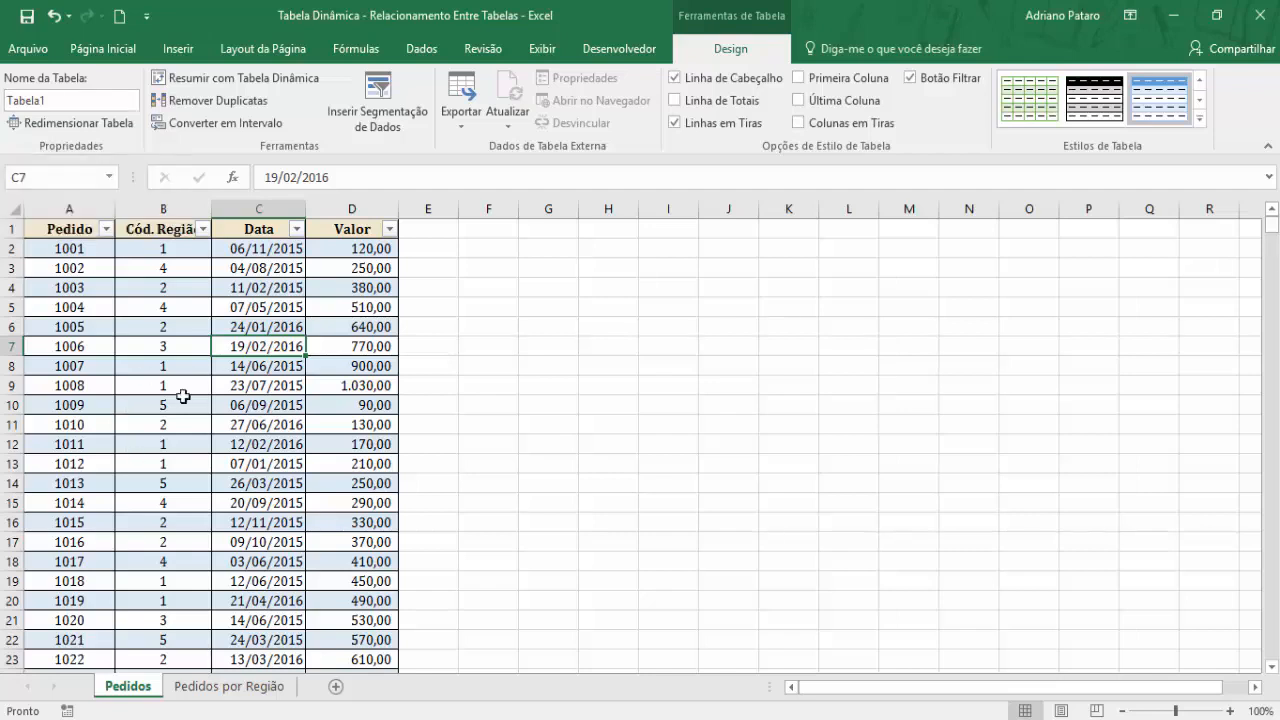
Rename the new orders table as Pedidos.
{"action": "left_click", "coordinate": [64, 101]}
{"action": "type", "text": "Pedi"}
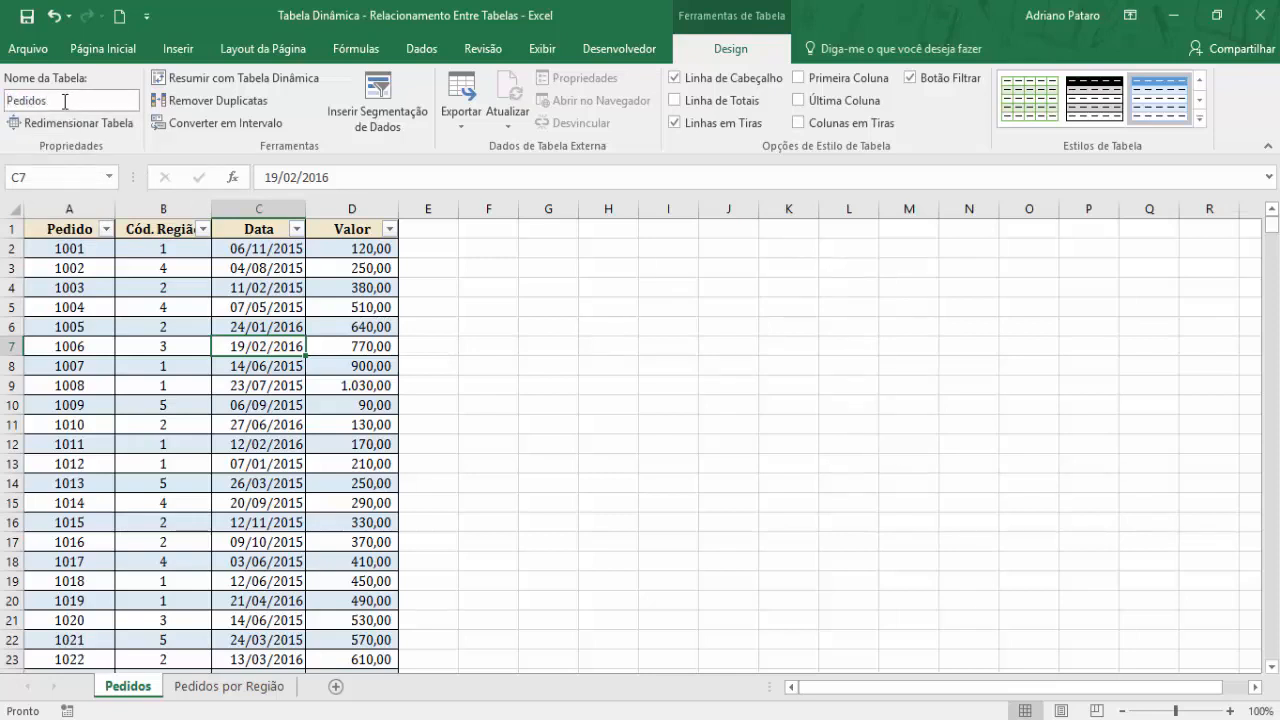
{"action": "key", "text": "Return"}
Convert the region list in A1:B6 on the Pedidos por Região sheet into a table with headers.
{"action": "left_click", "coordinate": [248, 688]}
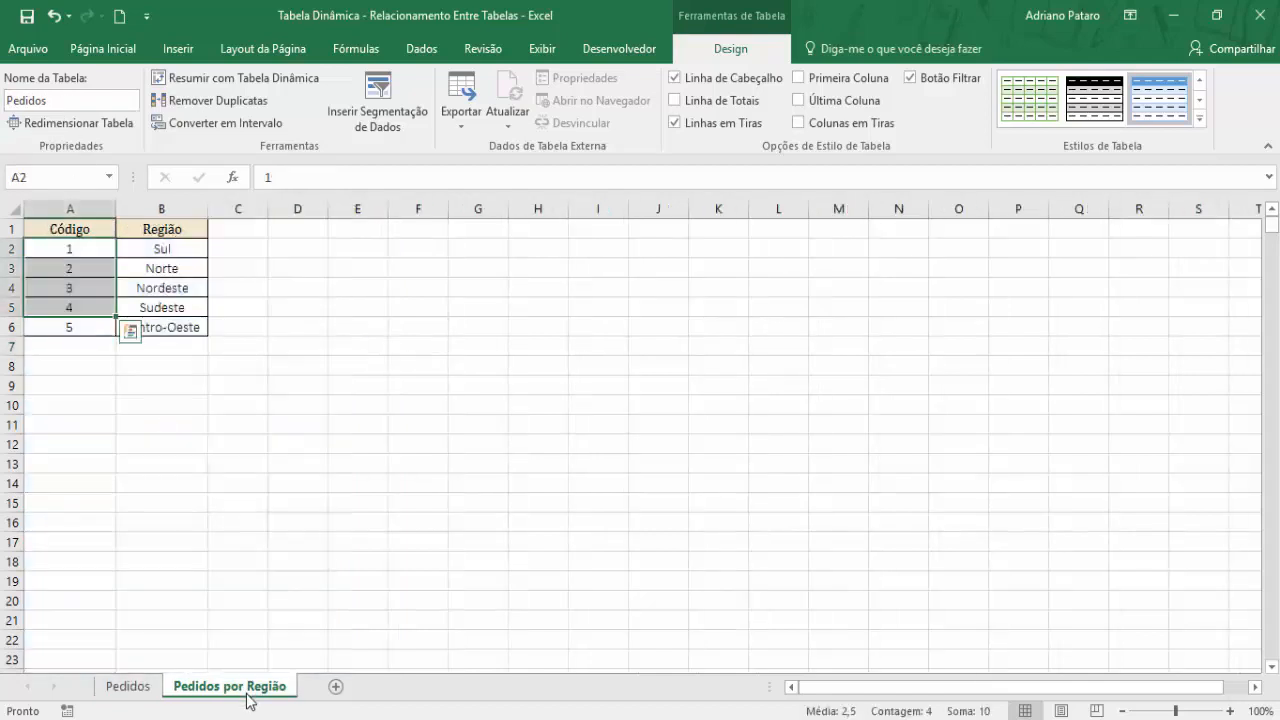
{"action": "left_click", "coordinate": [134, 253]}
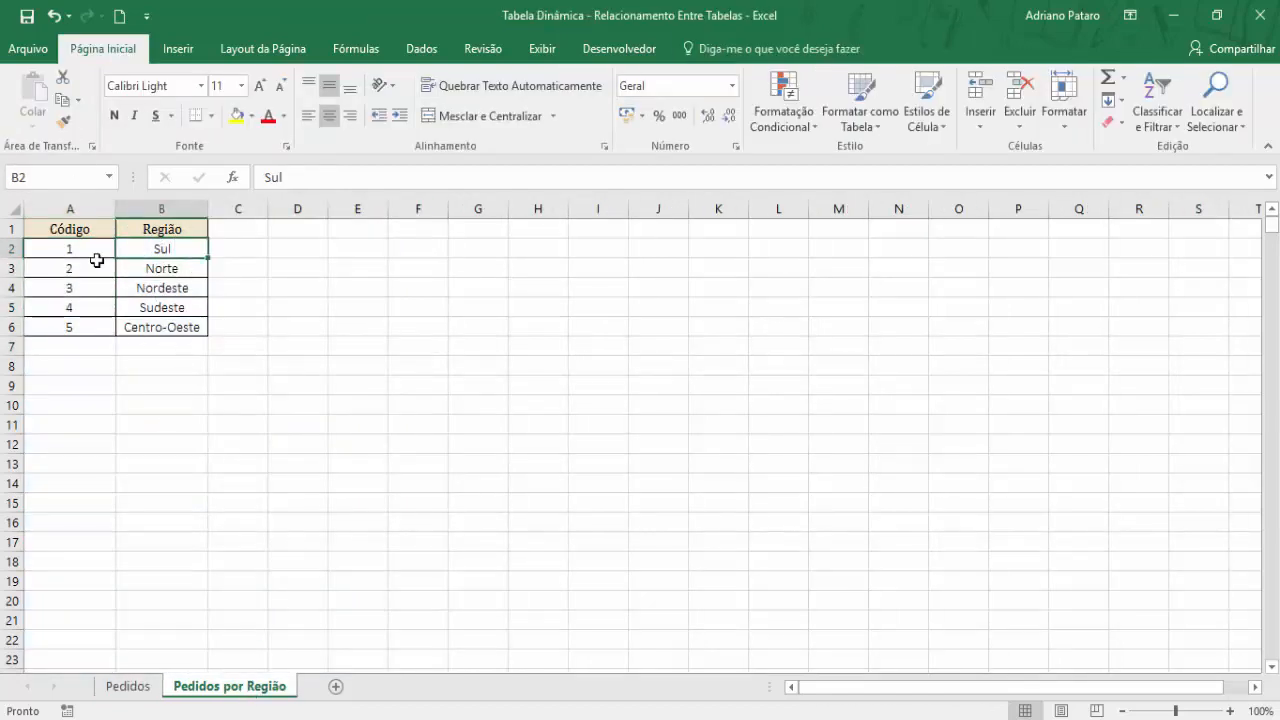
{"action": "left_click", "coordinate": [178, 48]}
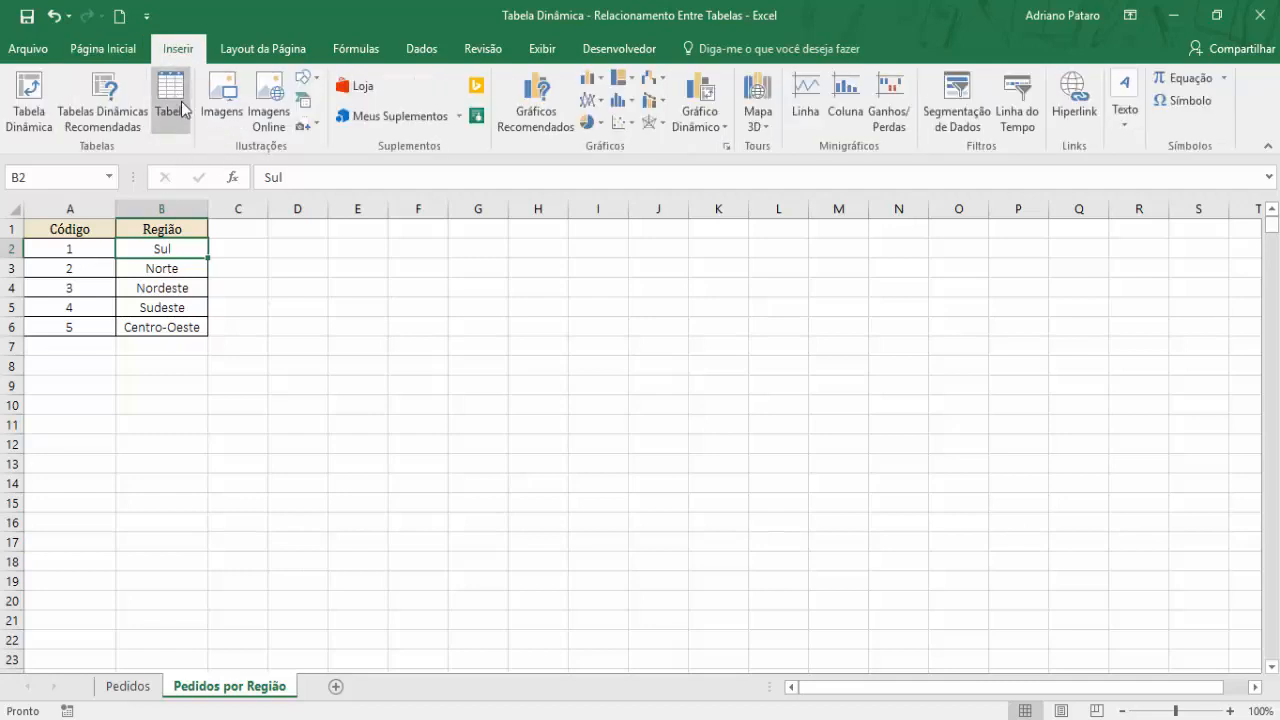
{"action": "left_click", "coordinate": [185, 110]}
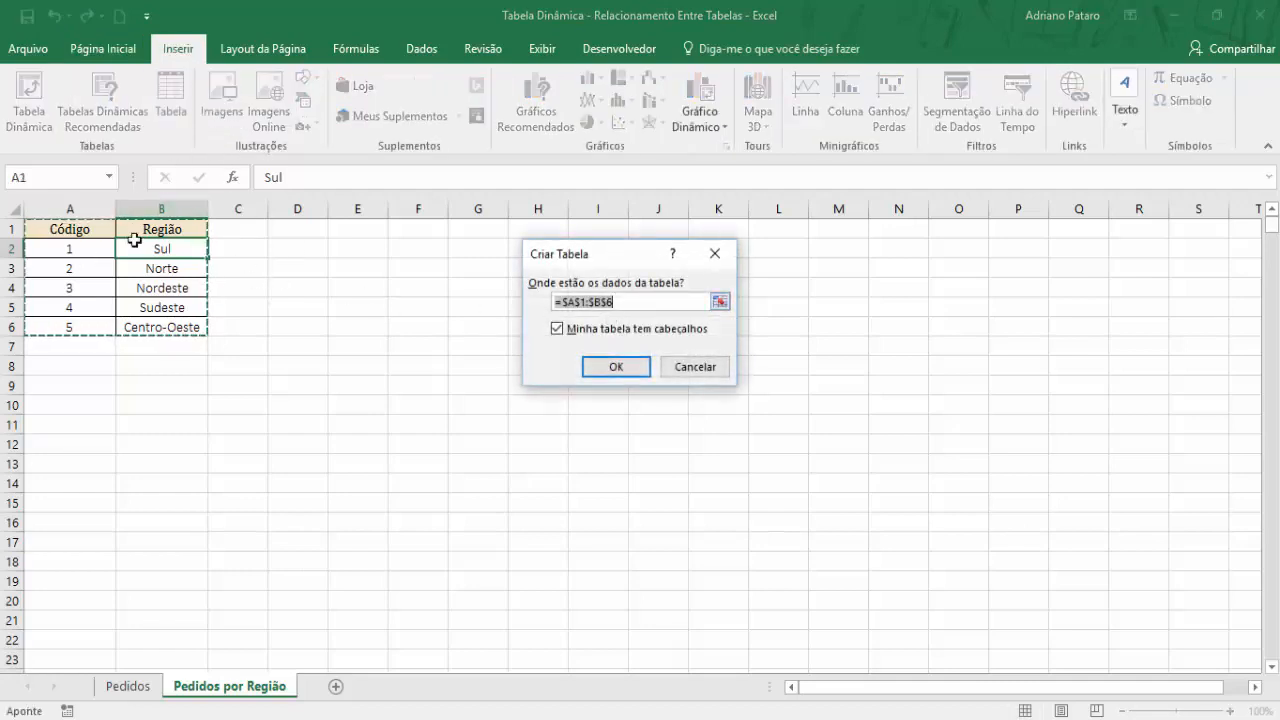
{"action": "left_click", "coordinate": [622, 372]}
Rename the new region table as Regiões.
{"action": "left_click", "coordinate": [58, 101]}
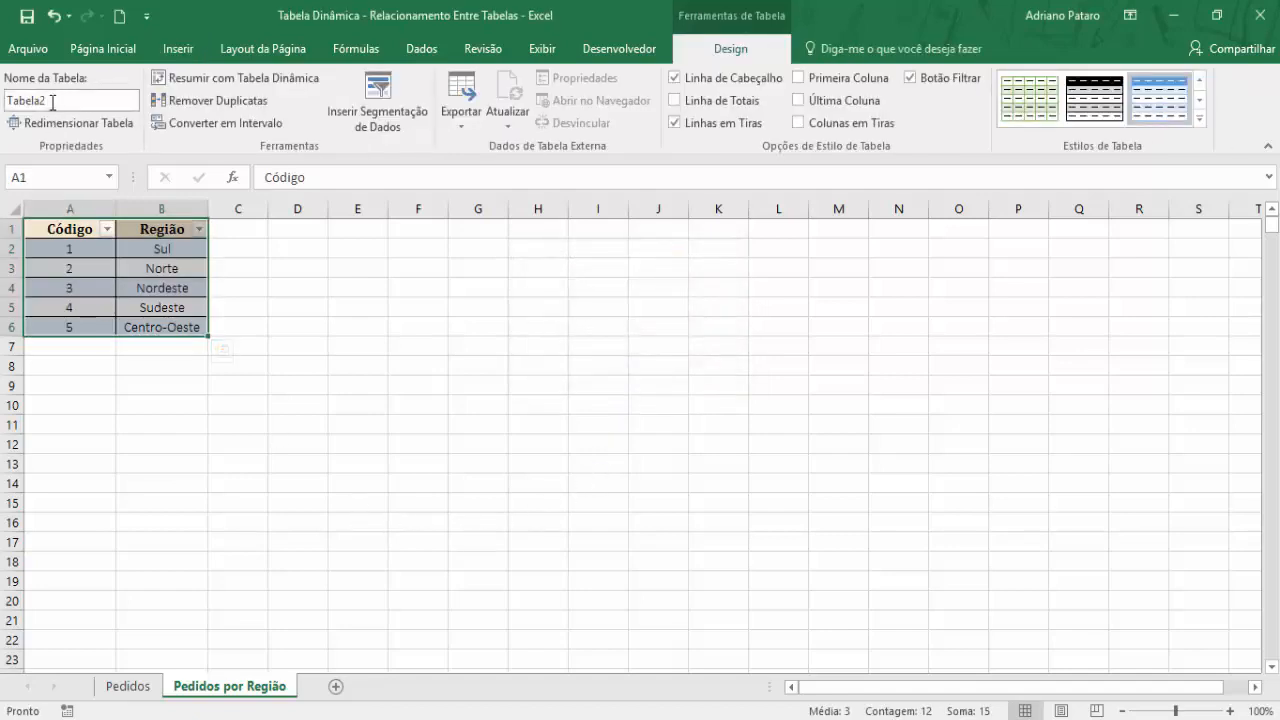
{"action": "type", "text": "Regiões"}
{"action": "key", "text": "Return"}
{"action": "left_click", "coordinate": [121, 288]}
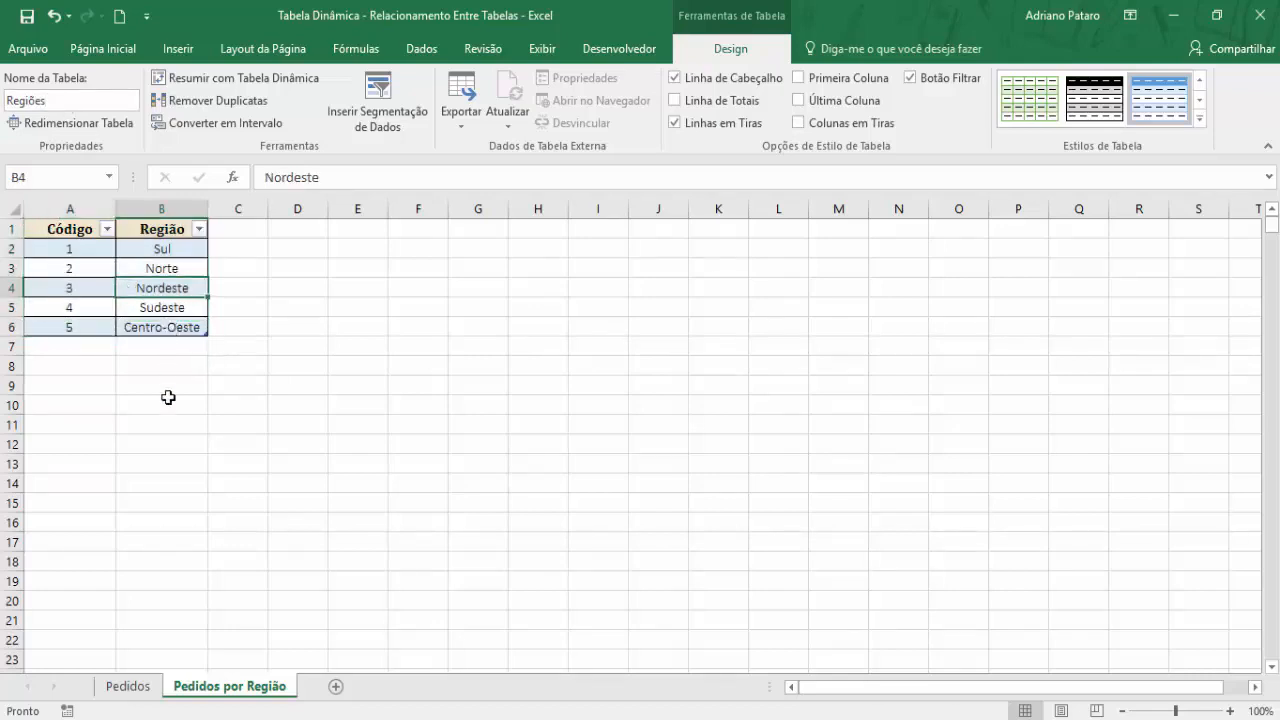
Create a PivotTable from the Pedidos table on a new worksheet, adding the data to the Data Model.
{"action": "left_click", "coordinate": [139, 692]}
{"action": "left_click", "coordinate": [160, 291]}
{"action": "left_click", "coordinate": [159, 306]}
{"action": "left_click", "coordinate": [165, 401]}
{"action": "left_click", "coordinate": [285, 365]}
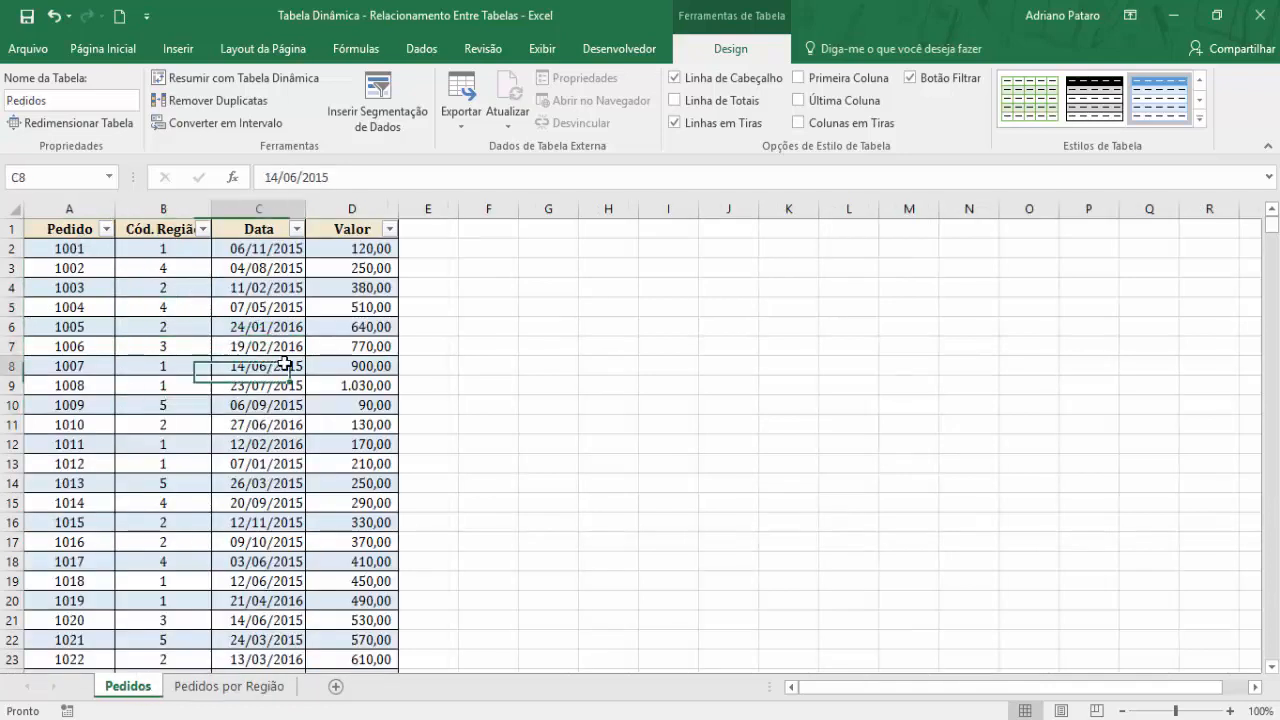
{"action": "left_click", "coordinate": [144, 321]}
{"action": "left_click", "coordinate": [188, 379]}
{"action": "left_click", "coordinate": [274, 379]}
{"action": "left_click", "coordinate": [147, 302]}
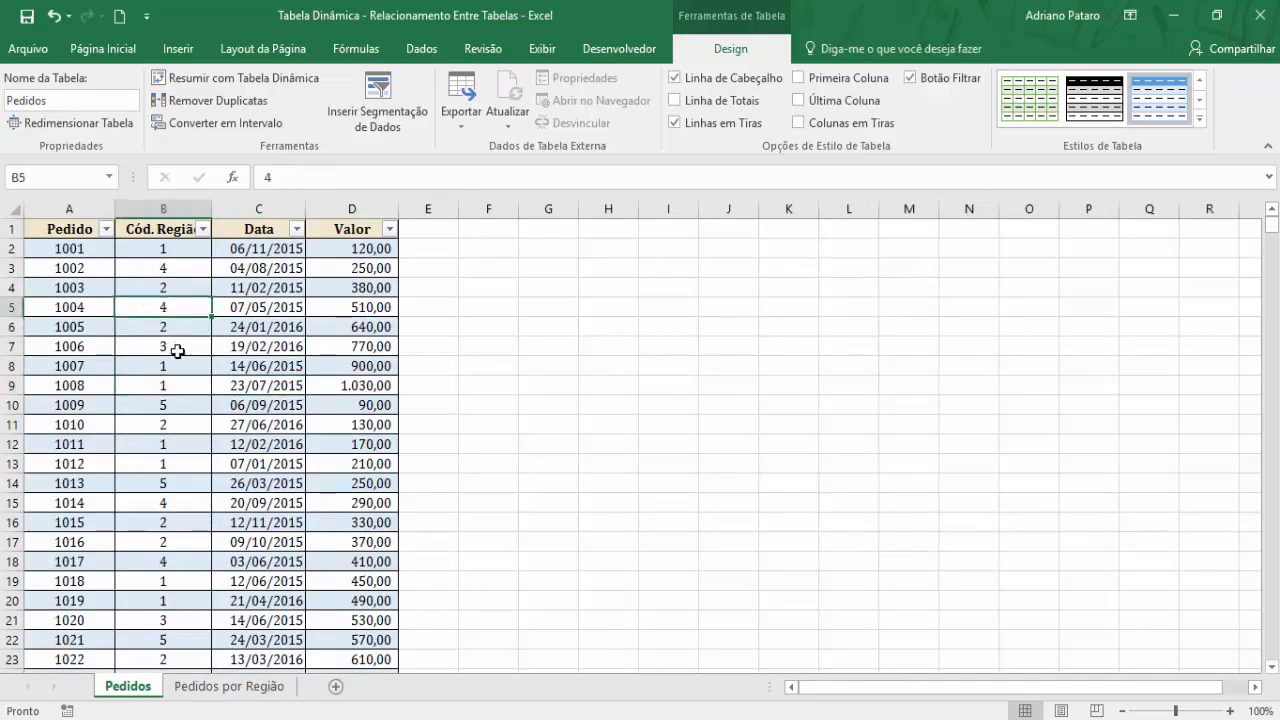
{"action": "left_click", "coordinate": [197, 52]}
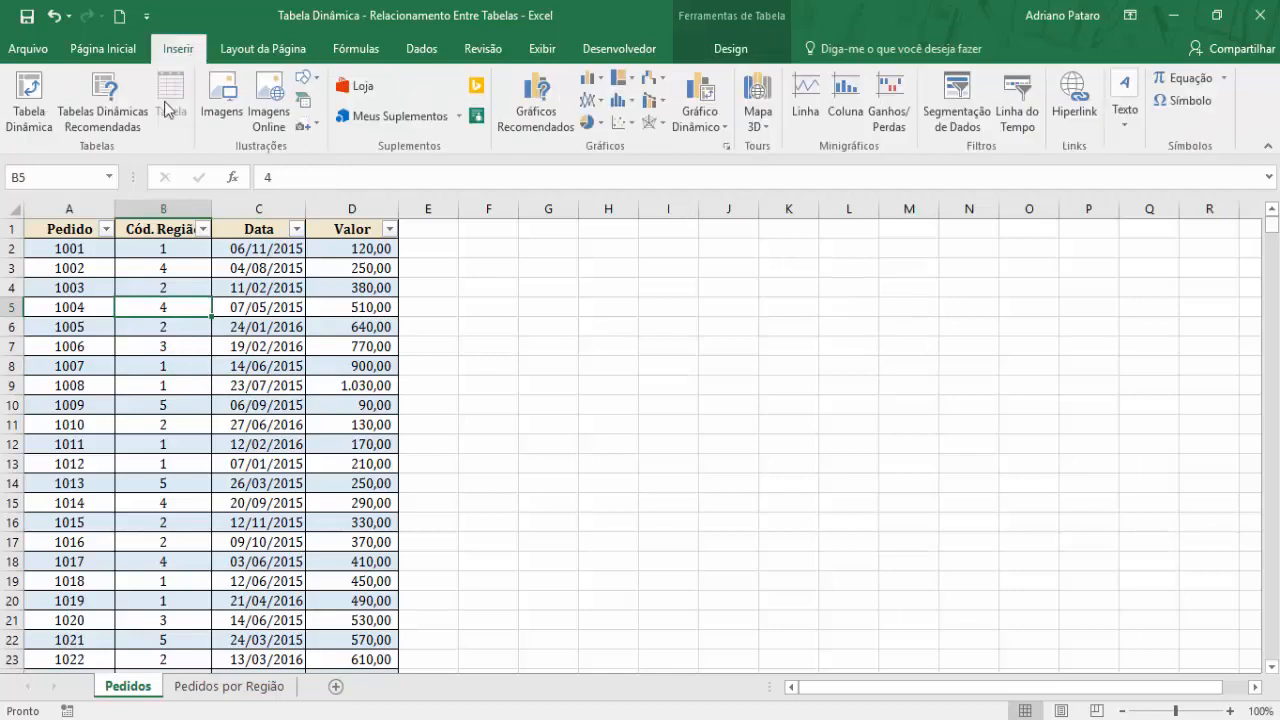
{"action": "left_click", "coordinate": [32, 110]}
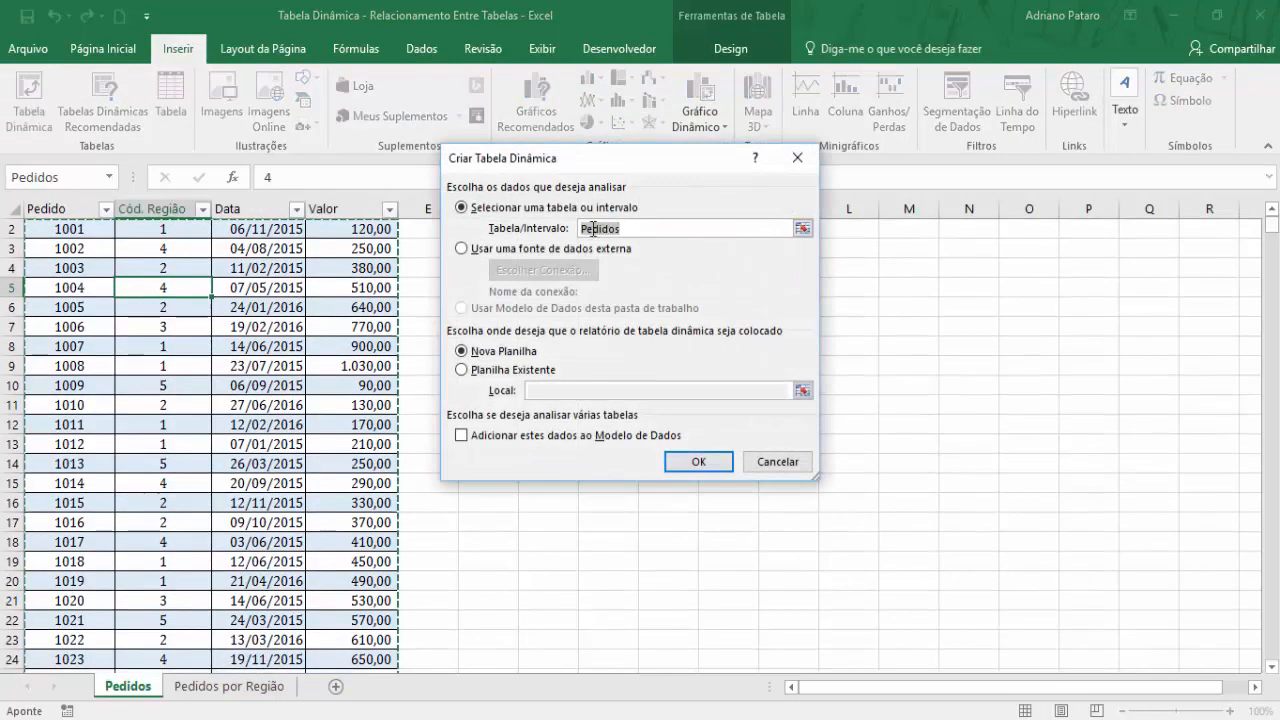
{"action": "left_click_drag", "start_coordinate": [596, 168], "coordinate": [609, 205]}
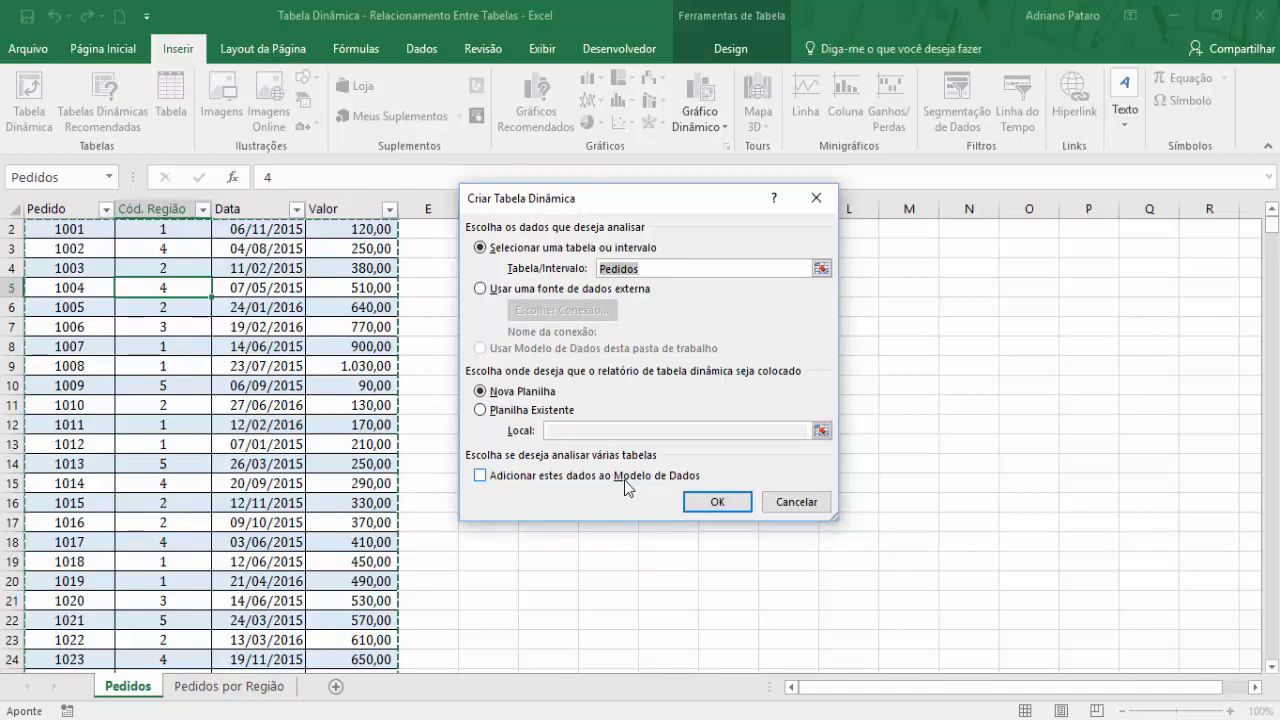
{"action": "left_click", "coordinate": [521, 480]}
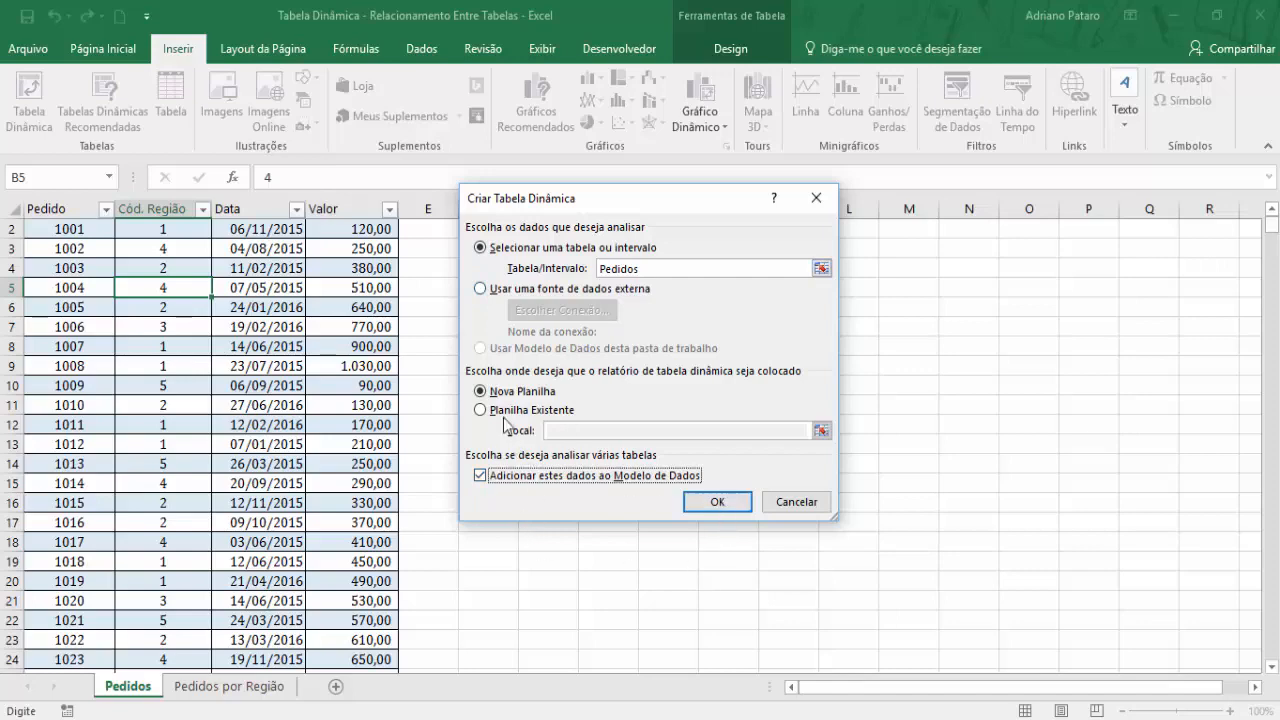
{"action": "left_click", "coordinate": [717, 502]}
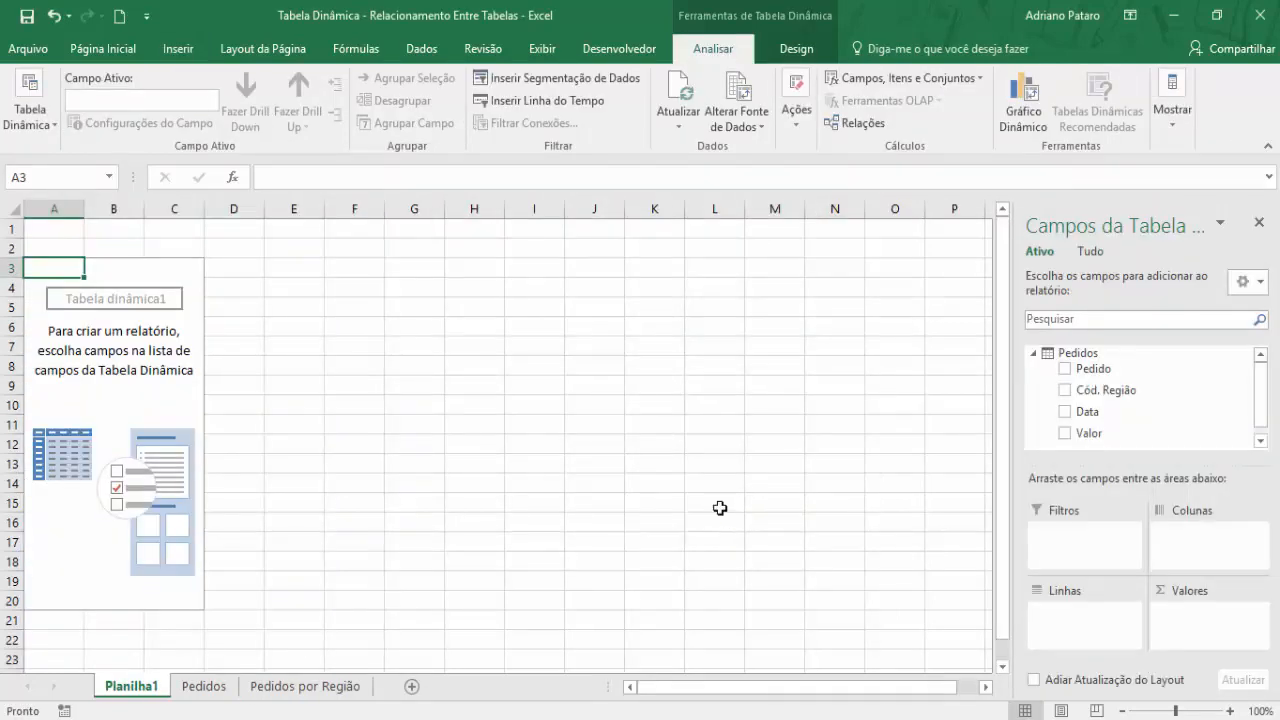
Show all workbook tables in the PivotTable field list and inspect the fields of Pedidos and Regiões.
{"action": "left_click", "coordinate": [126, 349]}
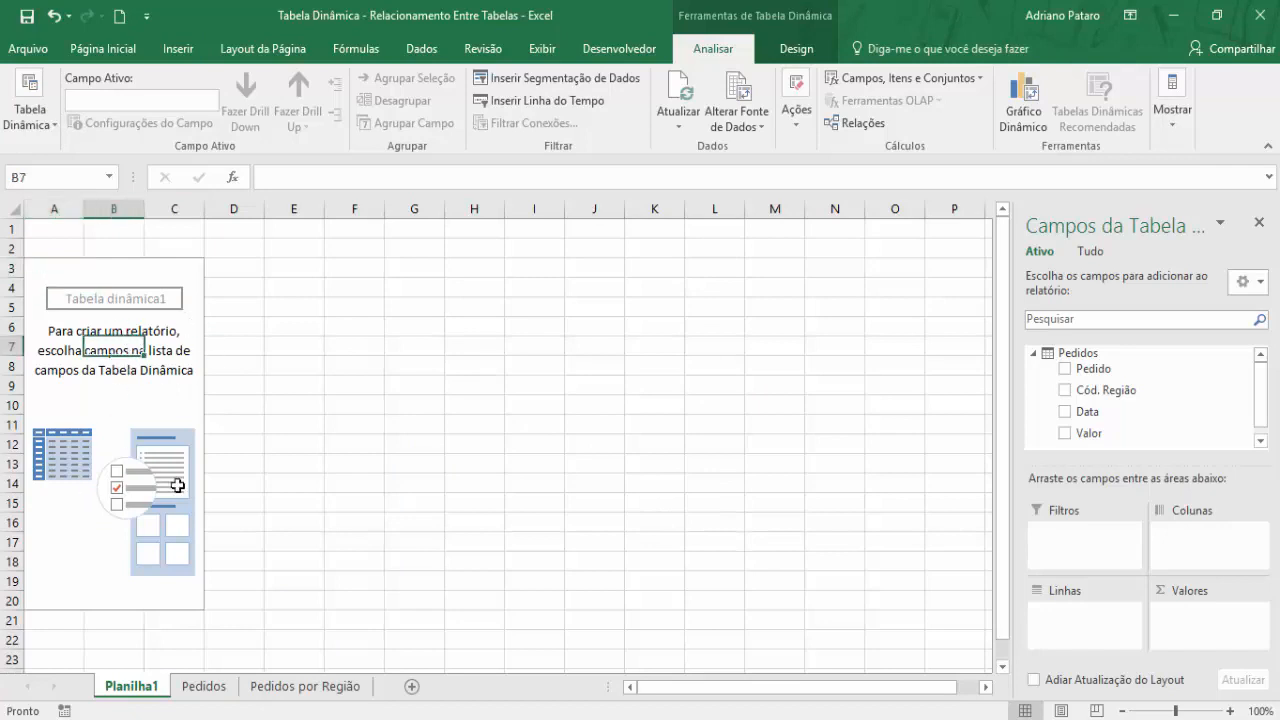
{"action": "left_click", "coordinate": [1034, 354]}
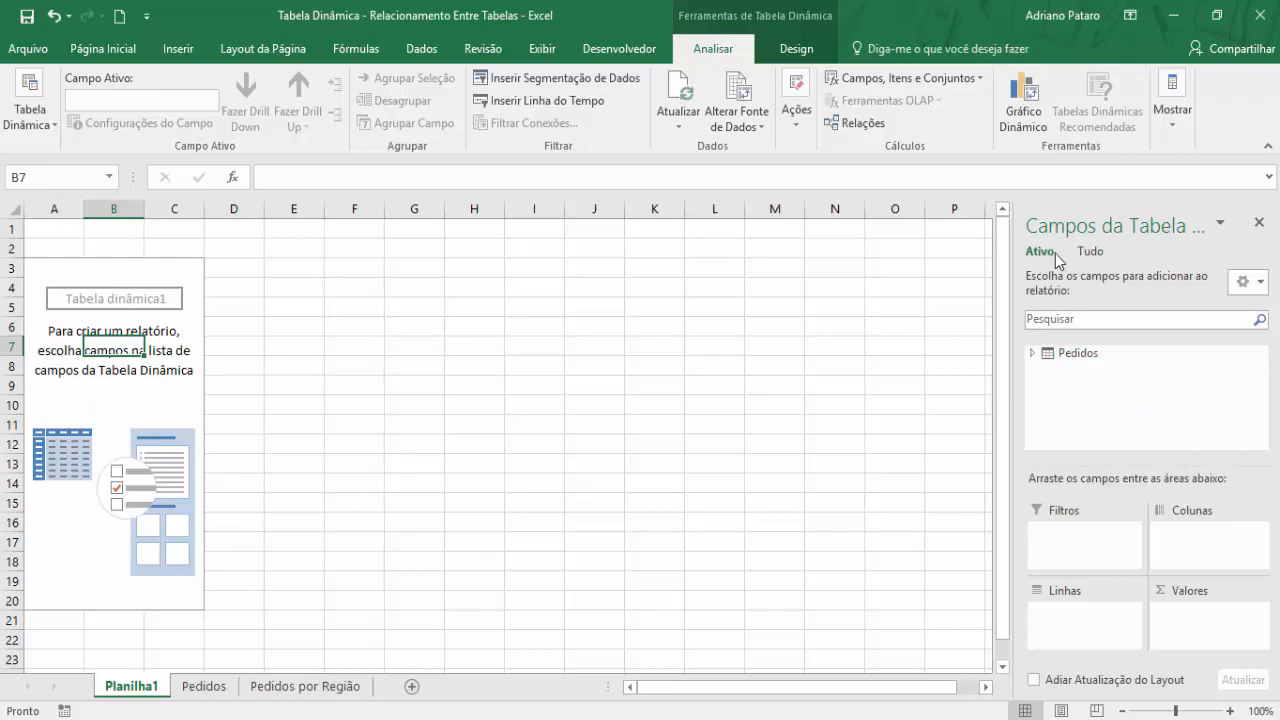
{"action": "left_click", "coordinate": [1095, 258]}
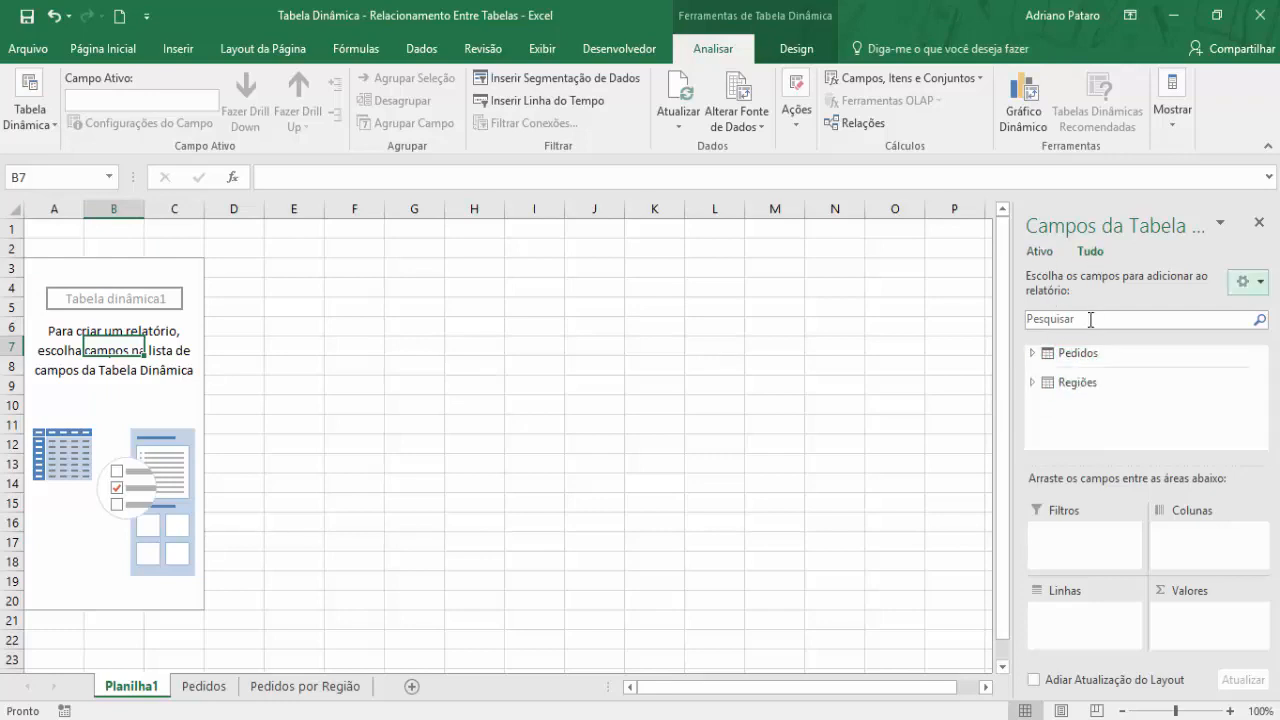
{"action": "left_click", "coordinate": [1034, 354]}
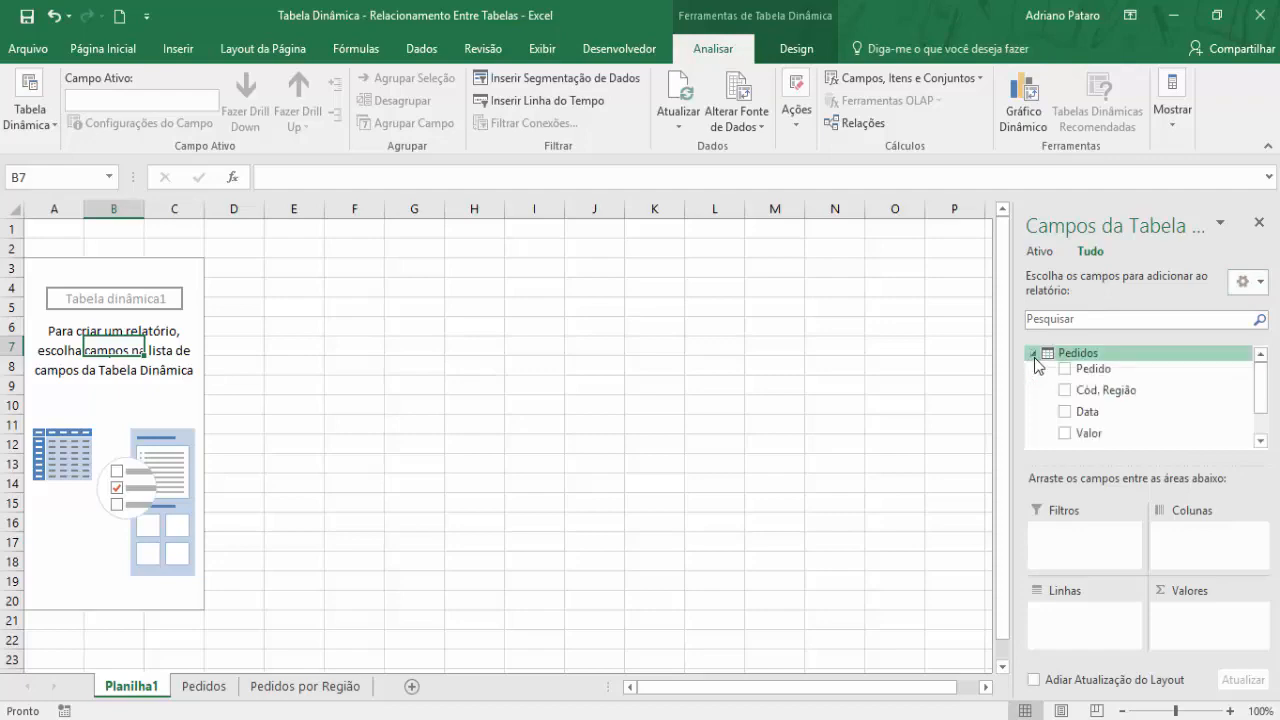
{"action": "left_click", "coordinate": [1034, 354]}
{"action": "left_click", "coordinate": [1034, 383]}
{"action": "left_click", "coordinate": [1034, 383]}
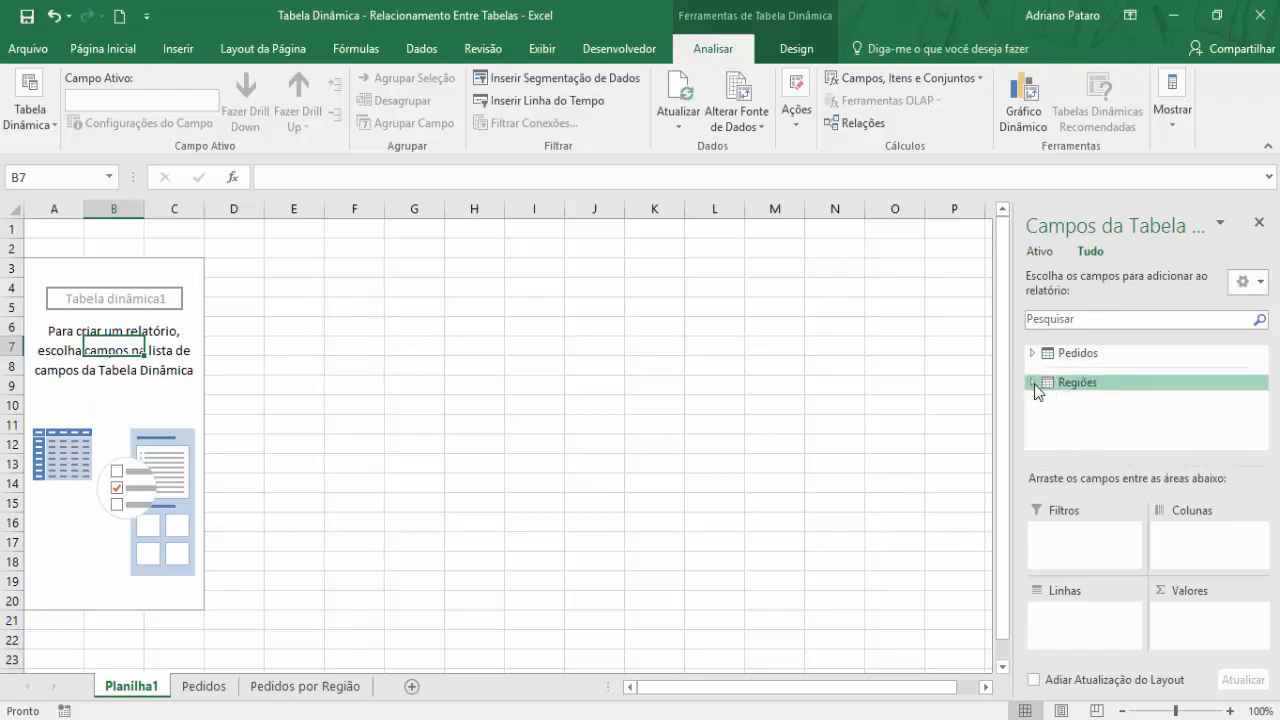
Review the source tables on the Pedidos and Pedidos por Região sheets.
{"action": "left_click", "coordinate": [203, 686]}
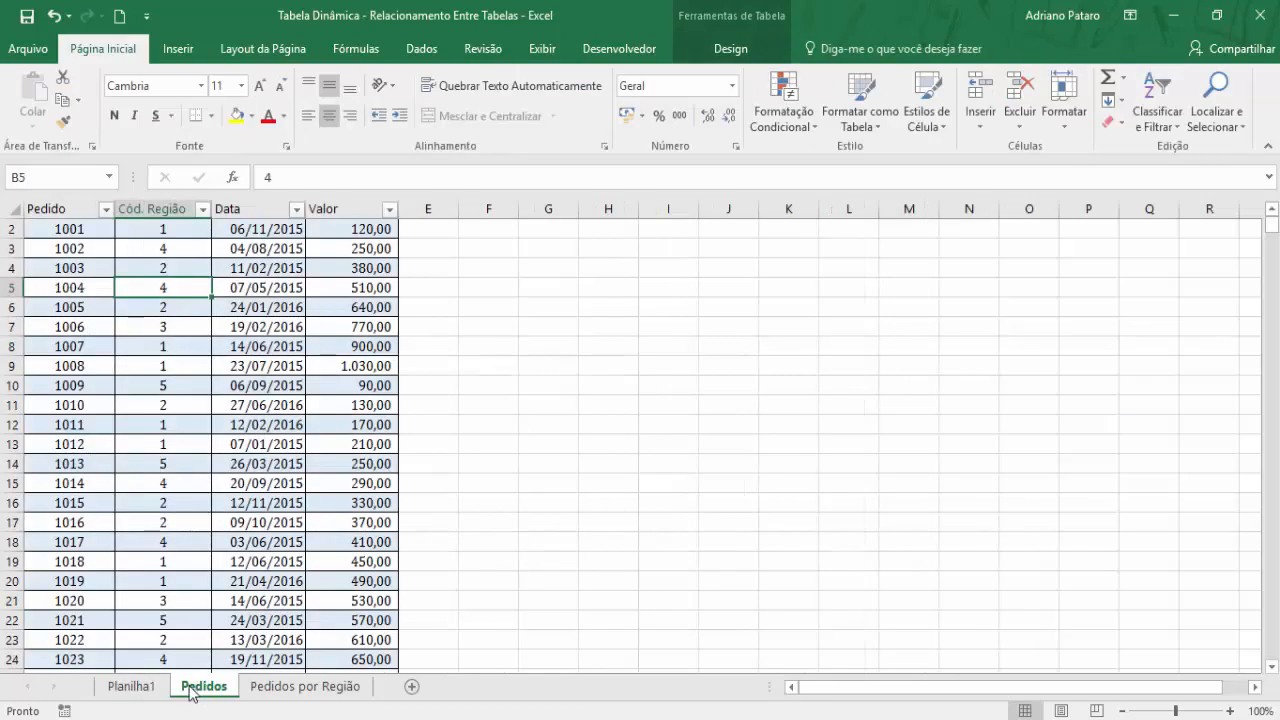
{"action": "left_click", "coordinate": [282, 682]}
{"action": "left_click", "coordinate": [220, 691]}
{"action": "left_click", "coordinate": [265, 692]}
{"action": "left_click", "coordinate": [221, 690]}
Add the Região field from the Regiões table to the rows of the PivotTable on Planilha1.
{"action": "left_click", "coordinate": [145, 686]}
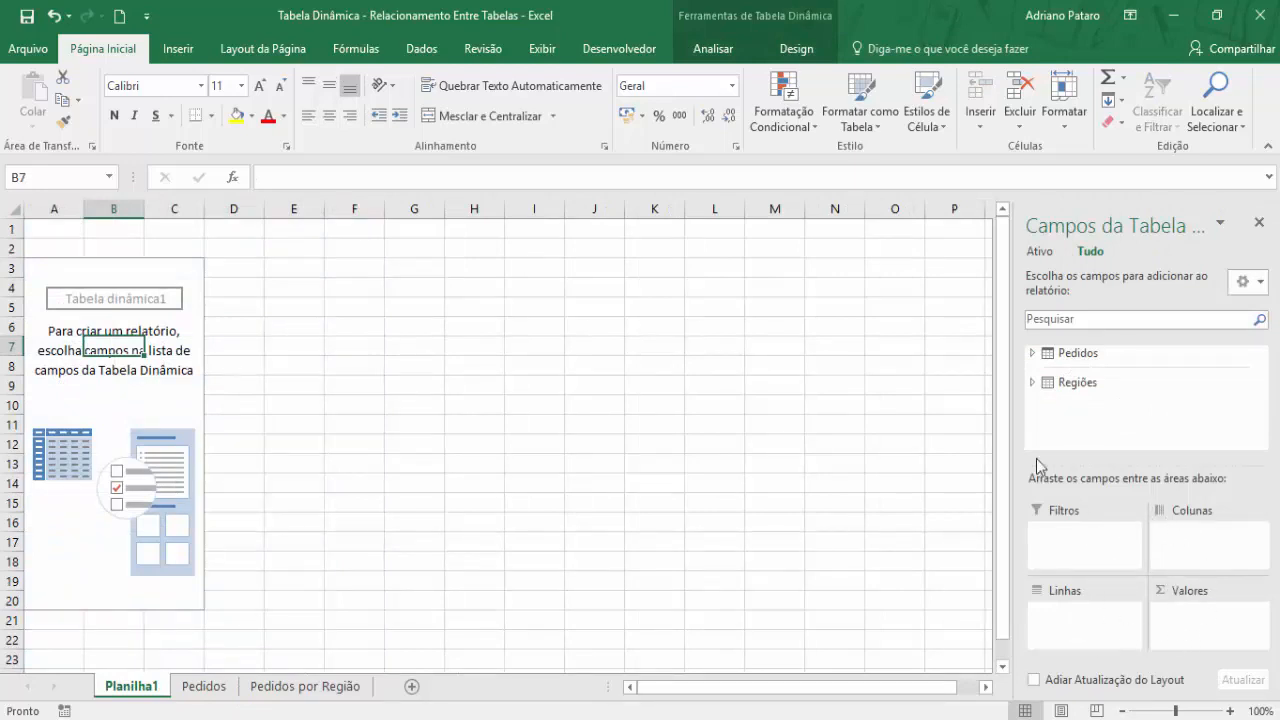
{"action": "left_click", "coordinate": [1033, 382]}
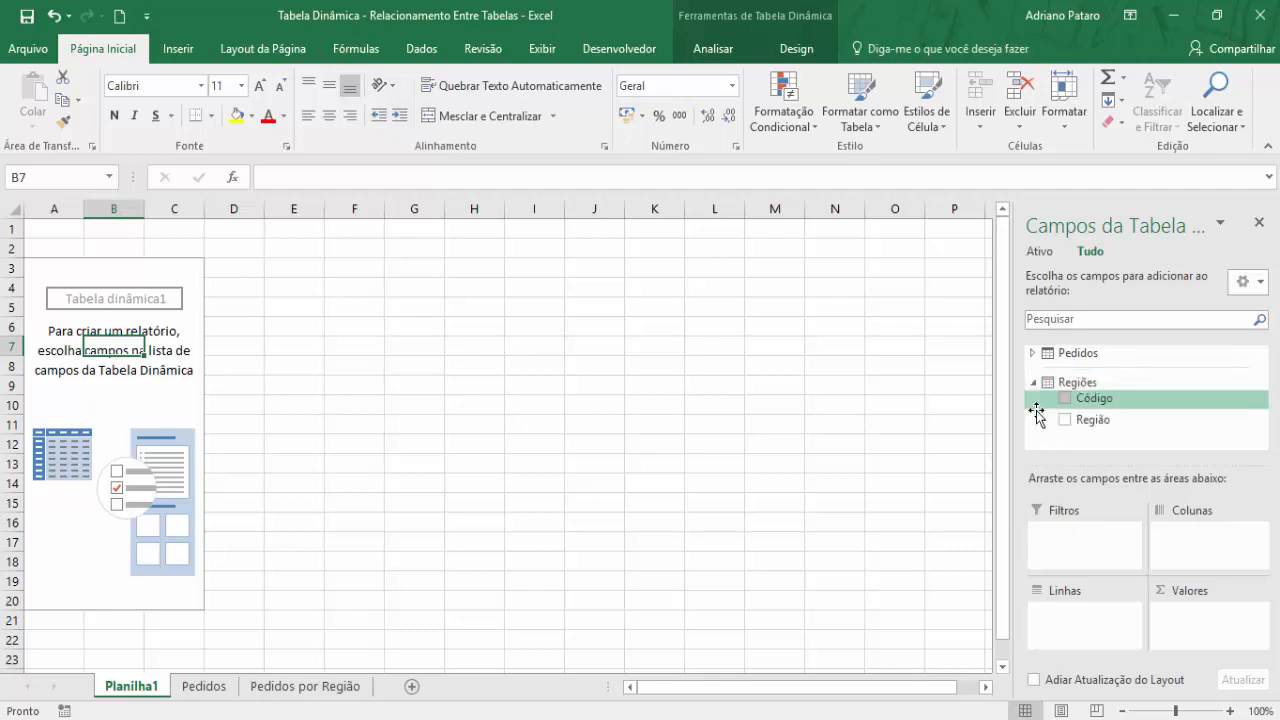
{"action": "left_click_drag", "start_coordinate": [1098, 428], "coordinate": [1053, 618]}
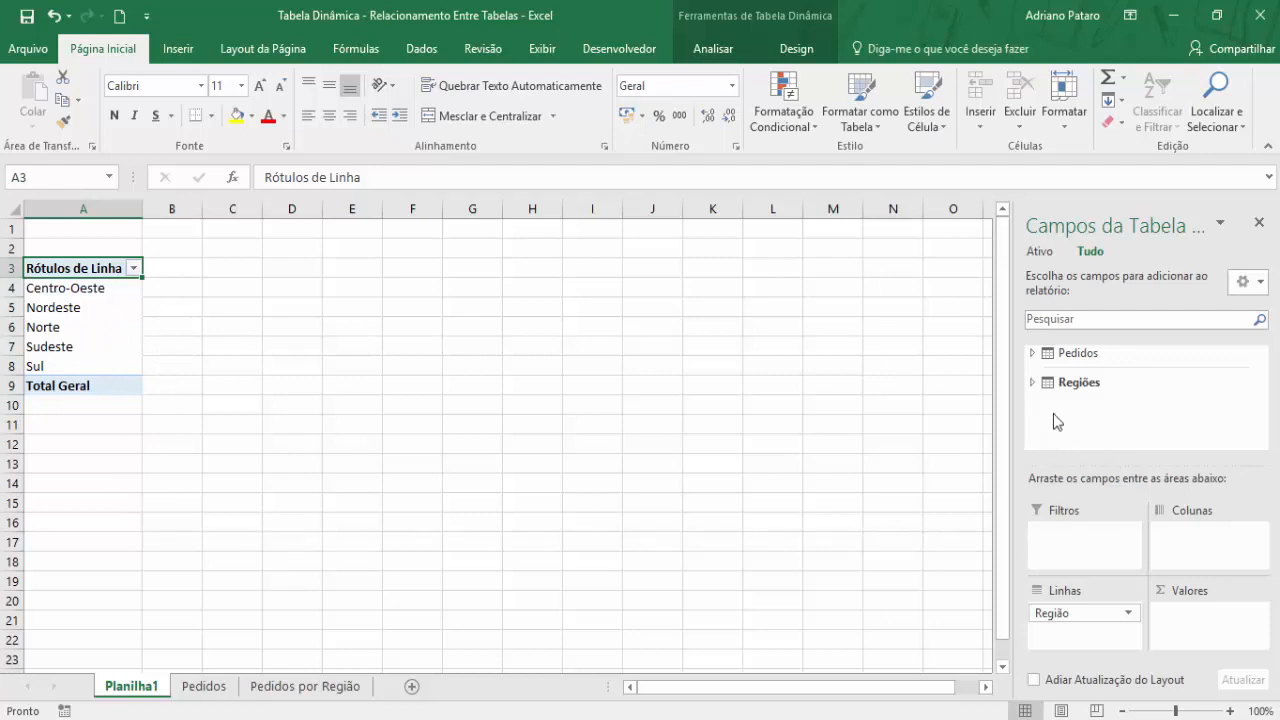
Add the Valor field from the Pedidos table to the PivotTable's values on Planilha1.
{"action": "left_click", "coordinate": [305, 686]}
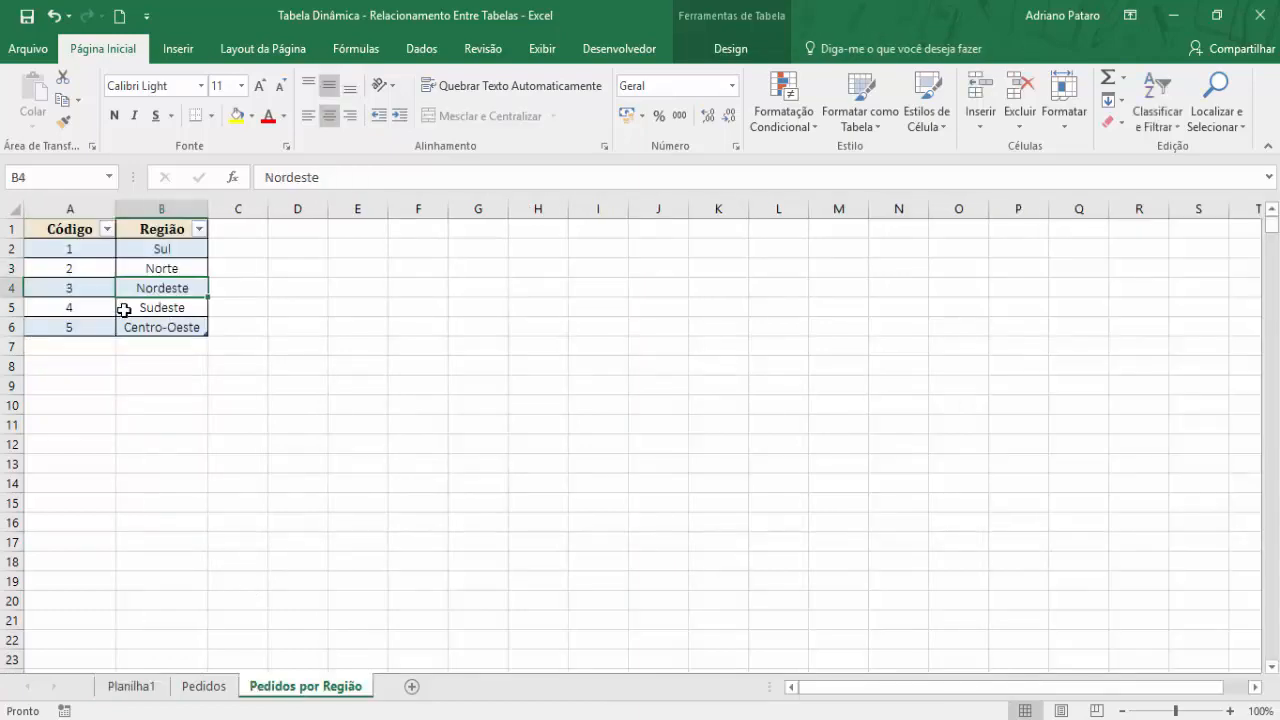
{"action": "left_click", "coordinate": [222, 689]}
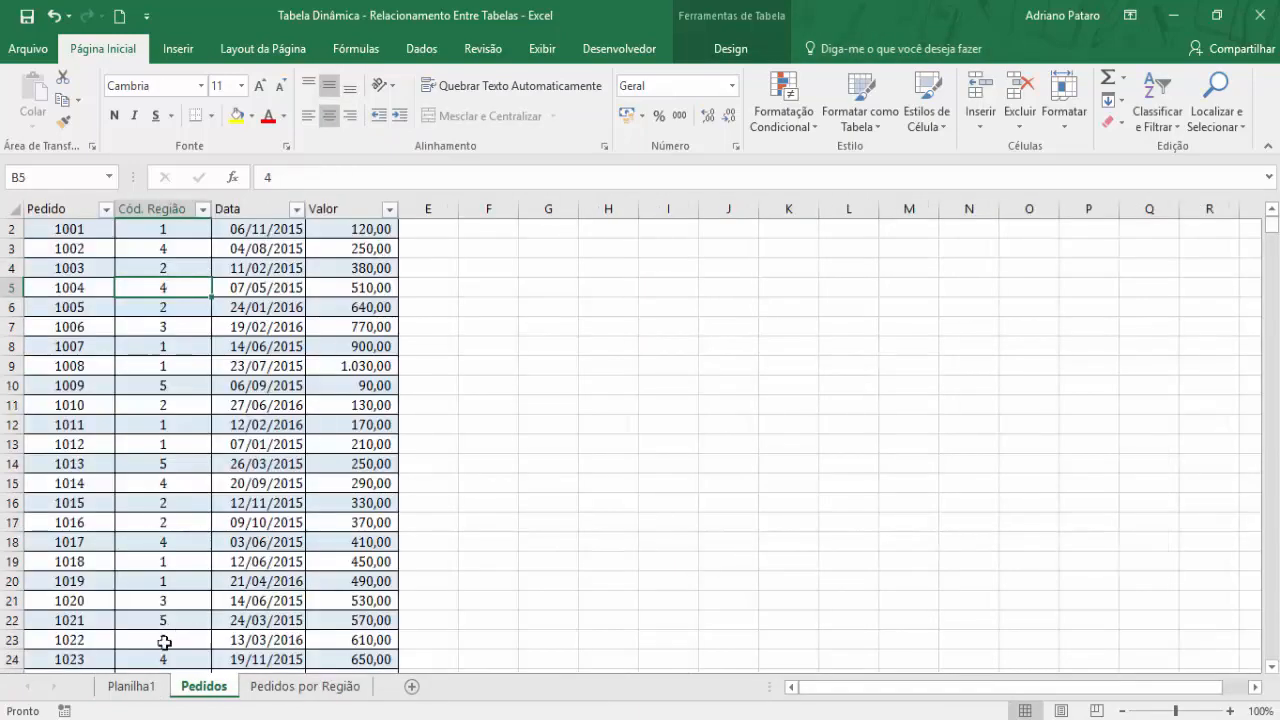
{"action": "left_click", "coordinate": [132, 689]}
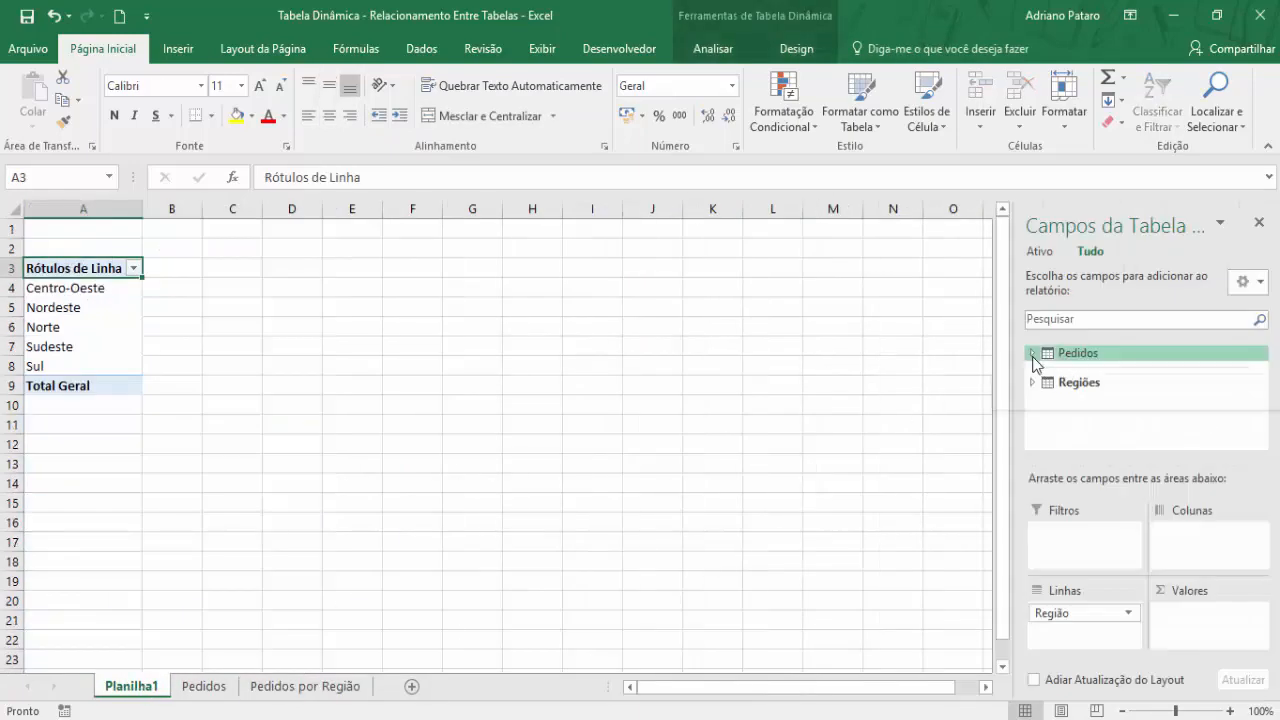
{"action": "left_click", "coordinate": [1033, 355]}
{"action": "left_click_drag", "start_coordinate": [1123, 429], "coordinate": [1200, 630]}
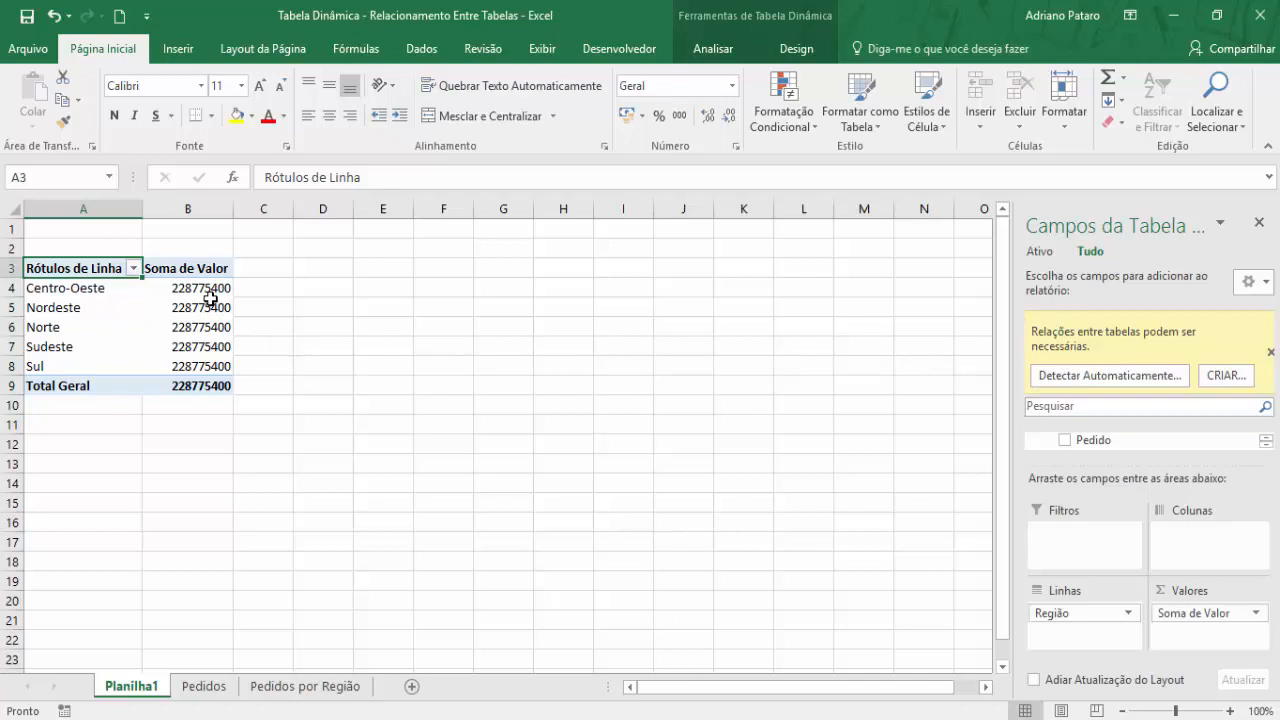
Compare the PivotTable's Valor sums per region with the region codes in the Cód. Região column on the Pedidos sheet.
{"action": "mouse_move", "coordinate": [210, 298]}
{"action": "mouse_move", "coordinate": [214, 362]}
{"action": "left_click", "coordinate": [212, 689]}
{"action": "left_click", "coordinate": [148, 260]}
{"action": "left_click", "coordinate": [194, 251]}
{"action": "left_click", "coordinate": [171, 271]}
{"action": "left_click", "coordinate": [203, 309]}
{"action": "left_click", "coordinate": [183, 329]}
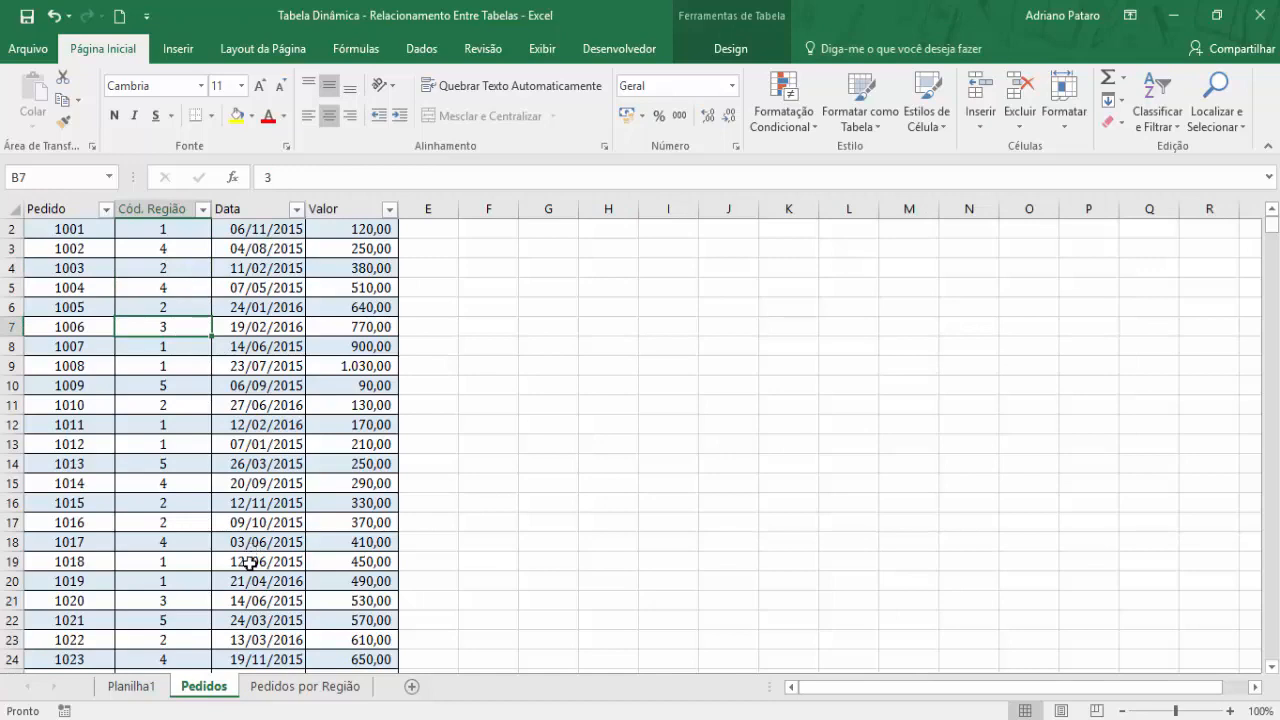
Start a table relationship for the PivotTable on Planilha1, with Pedidos as the table and Cód. Região as its foreign column.
{"action": "left_click", "coordinate": [131, 686]}
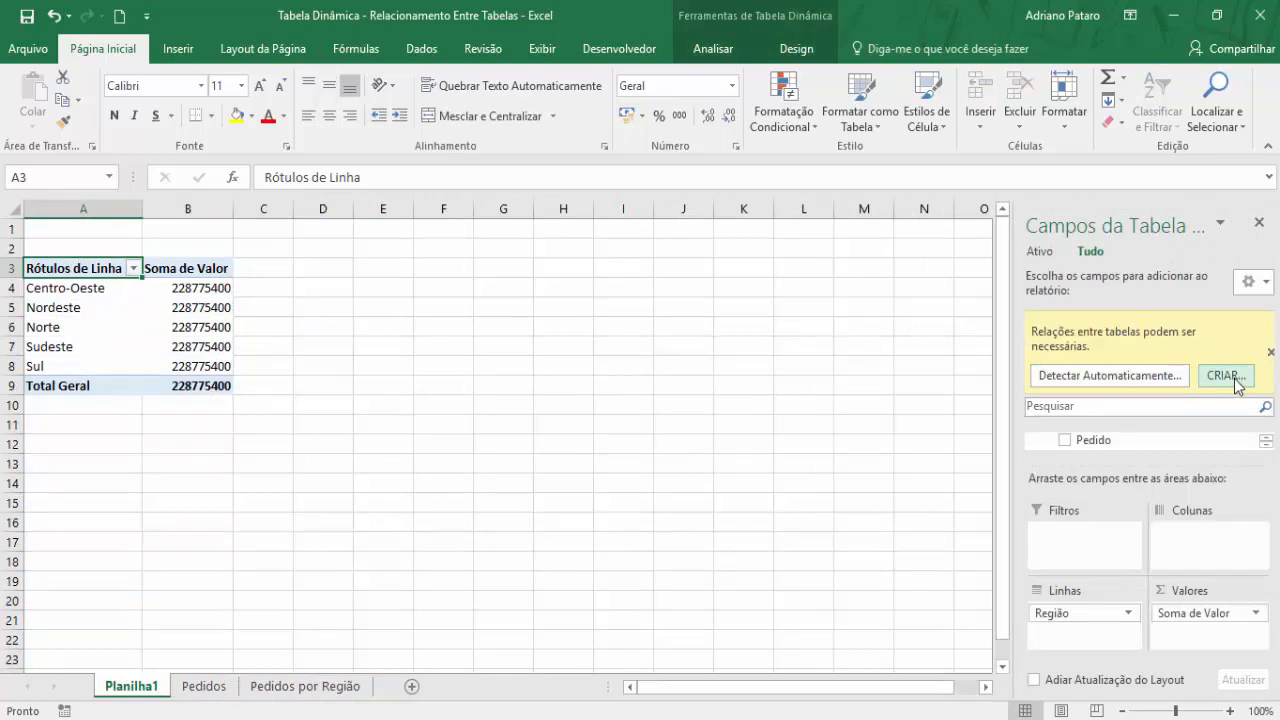
{"action": "left_click", "coordinate": [729, 55]}
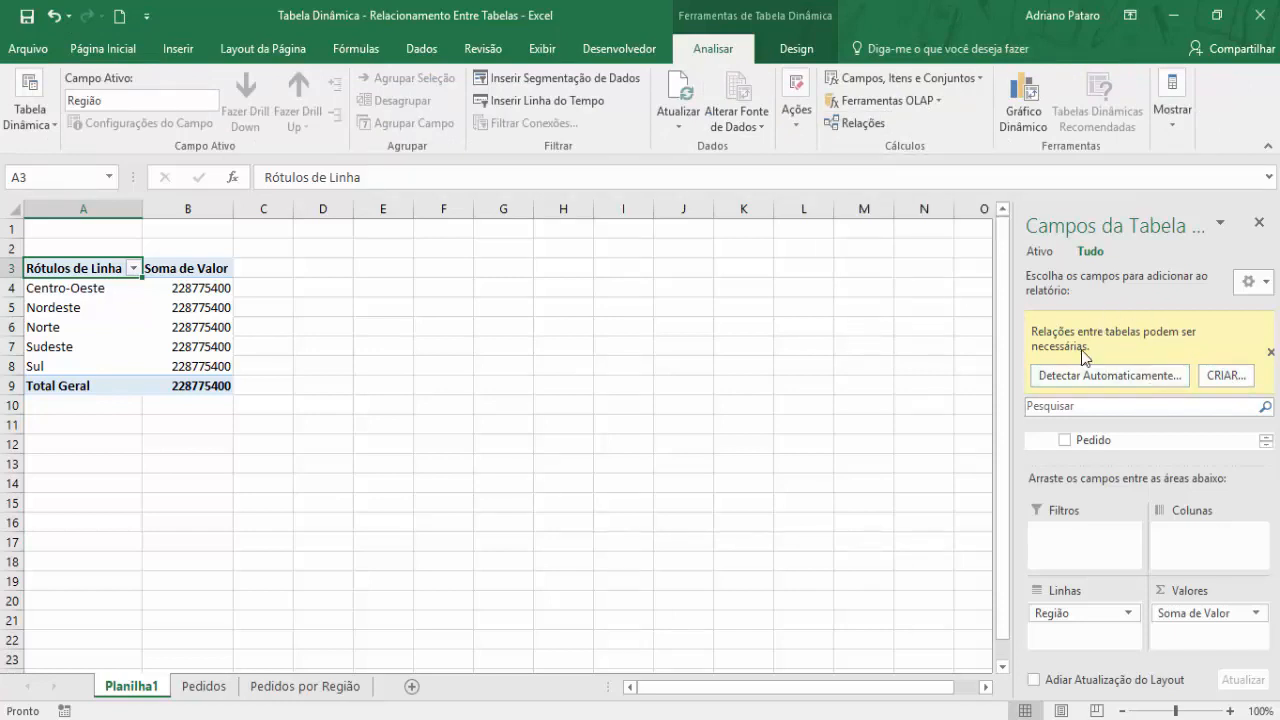
{"action": "left_click", "coordinate": [1237, 378]}
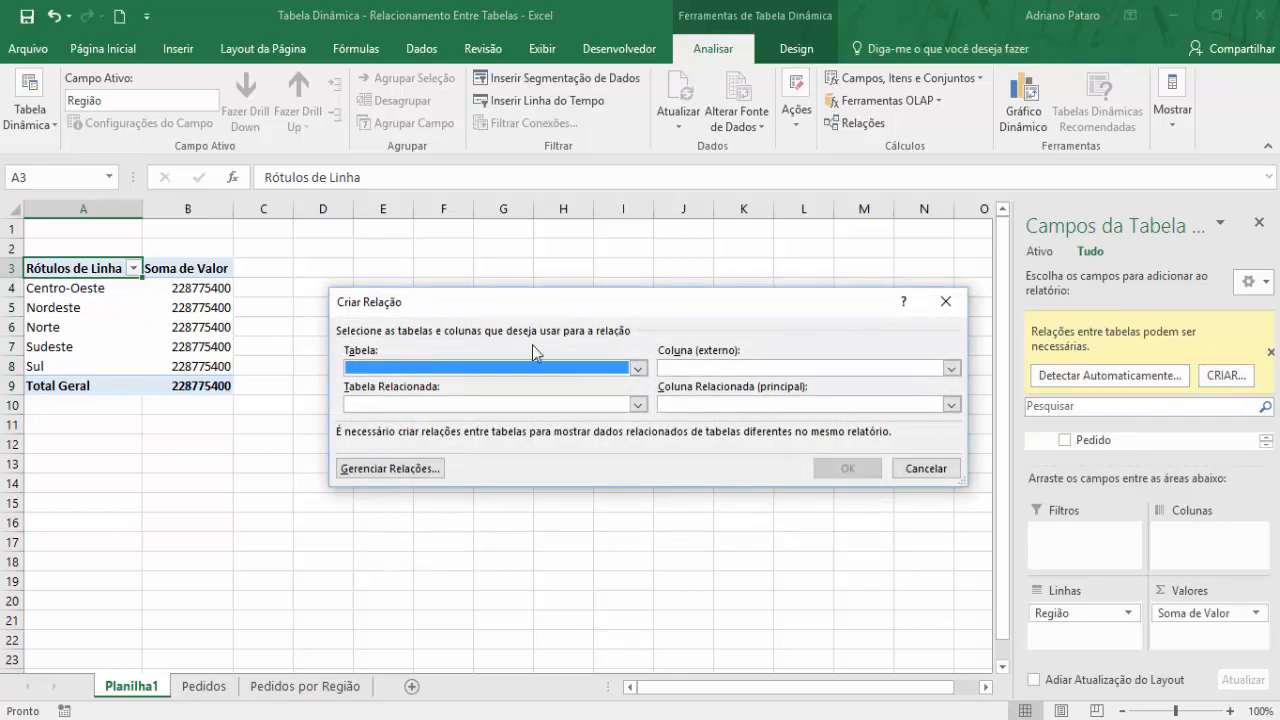
{"action": "left_click_drag", "start_coordinate": [507, 300], "coordinate": [512, 259]}
{"action": "left_click", "coordinate": [643, 328]}
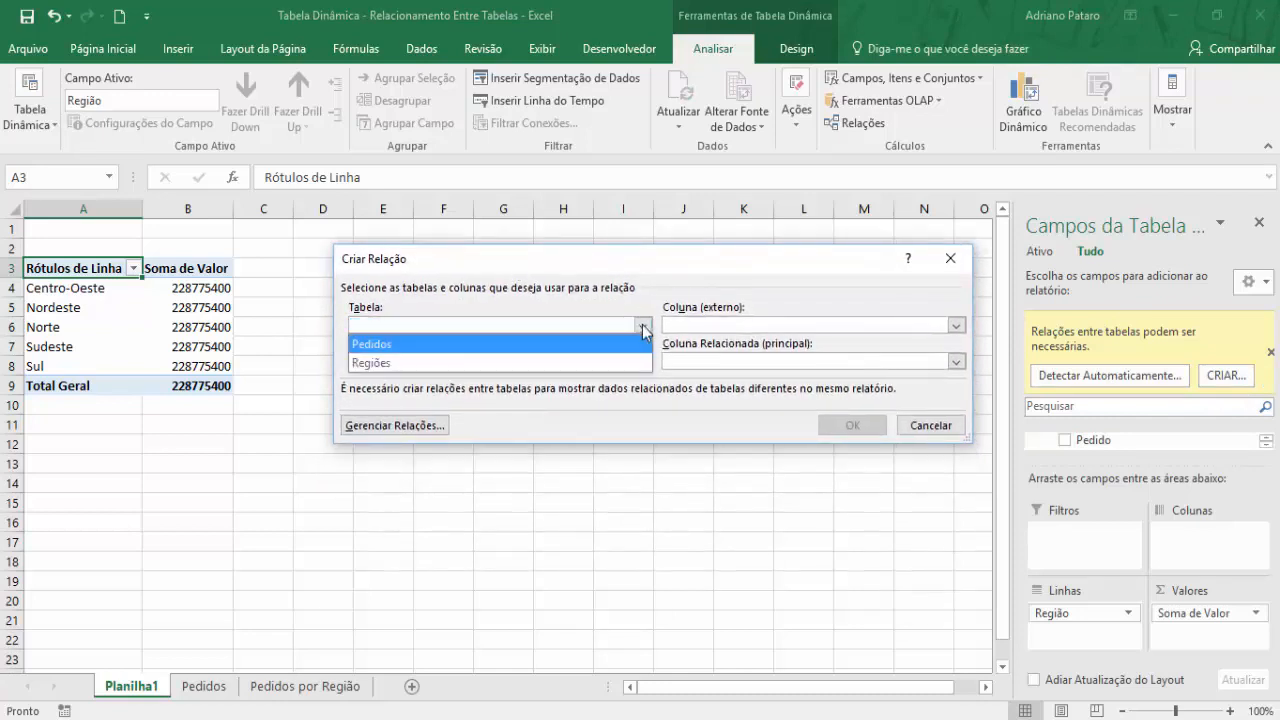
{"action": "left_click", "coordinate": [468, 345]}
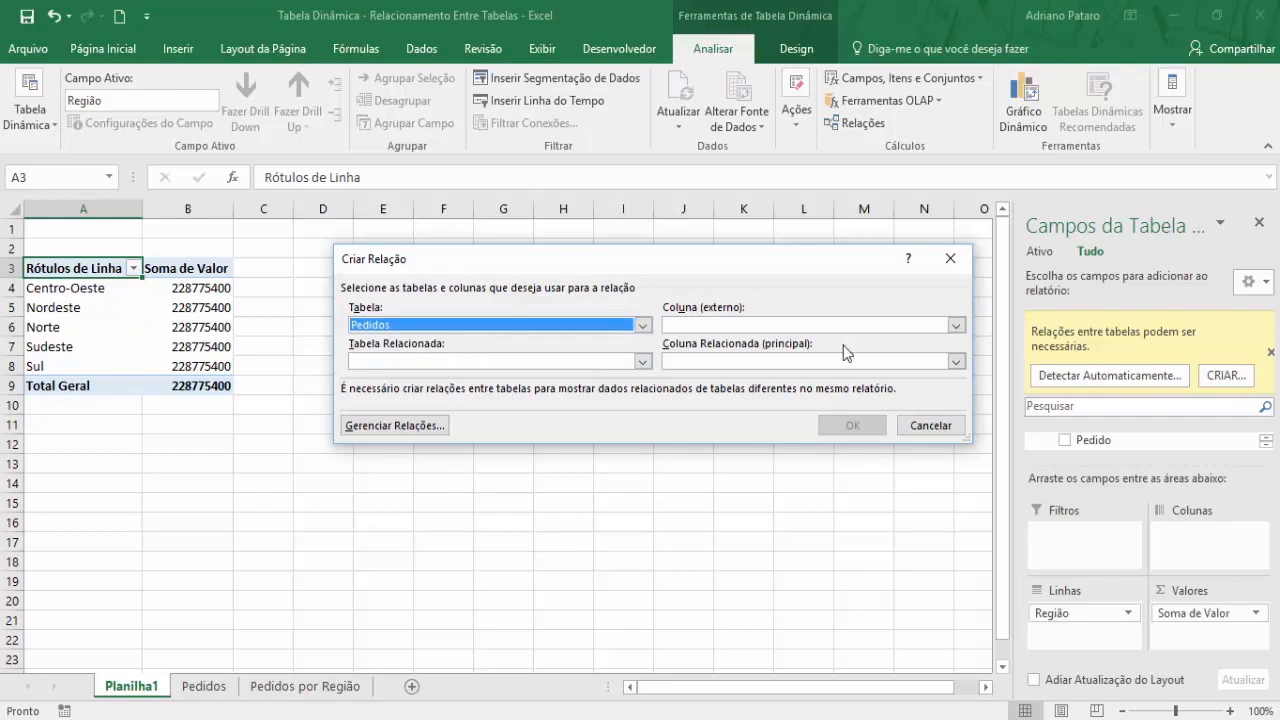
{"action": "left_click", "coordinate": [955, 326]}
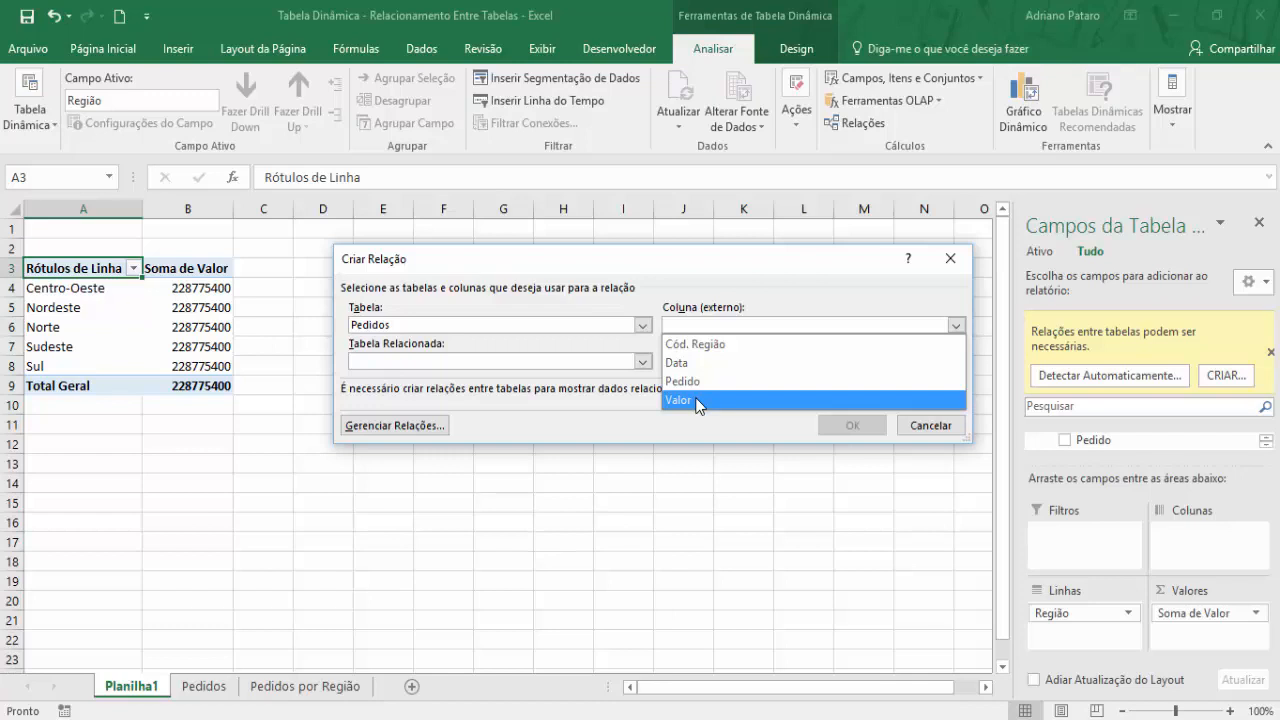
{"action": "left_click", "coordinate": [712, 347]}
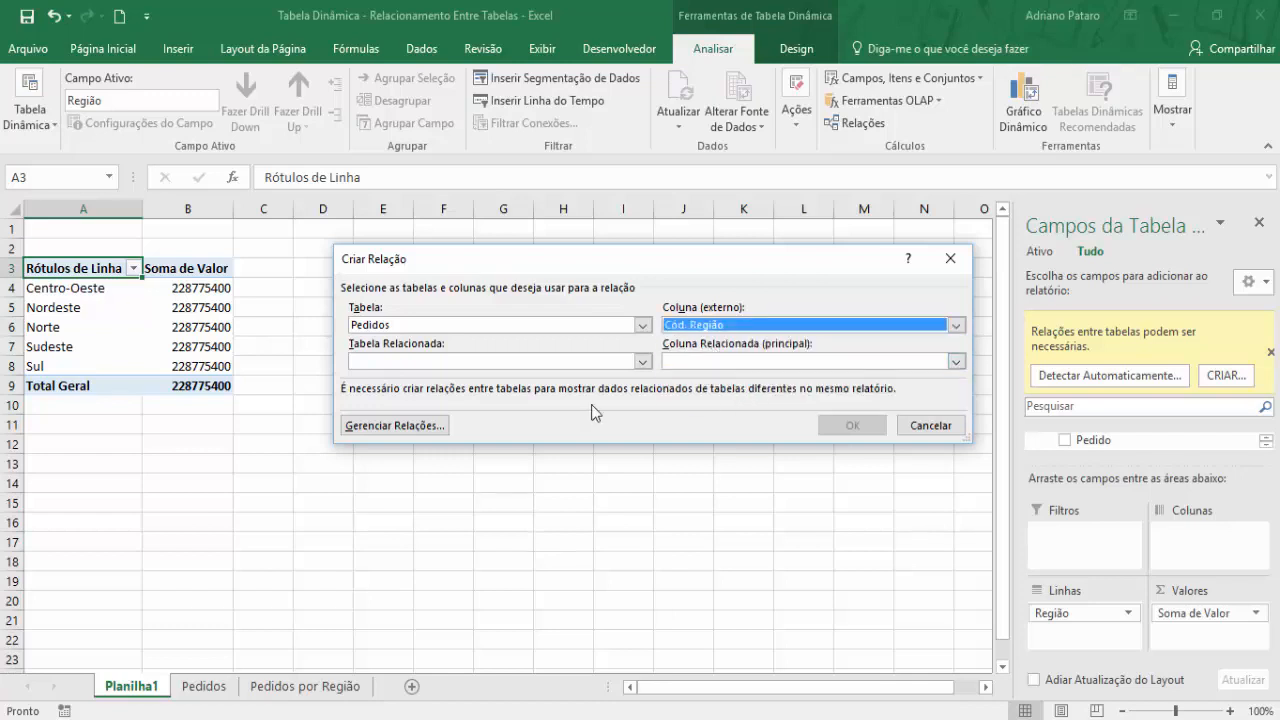
Set Regiões as the related table with Código as the primary column, and create the relationship.
{"action": "left_click", "coordinate": [642, 361]}
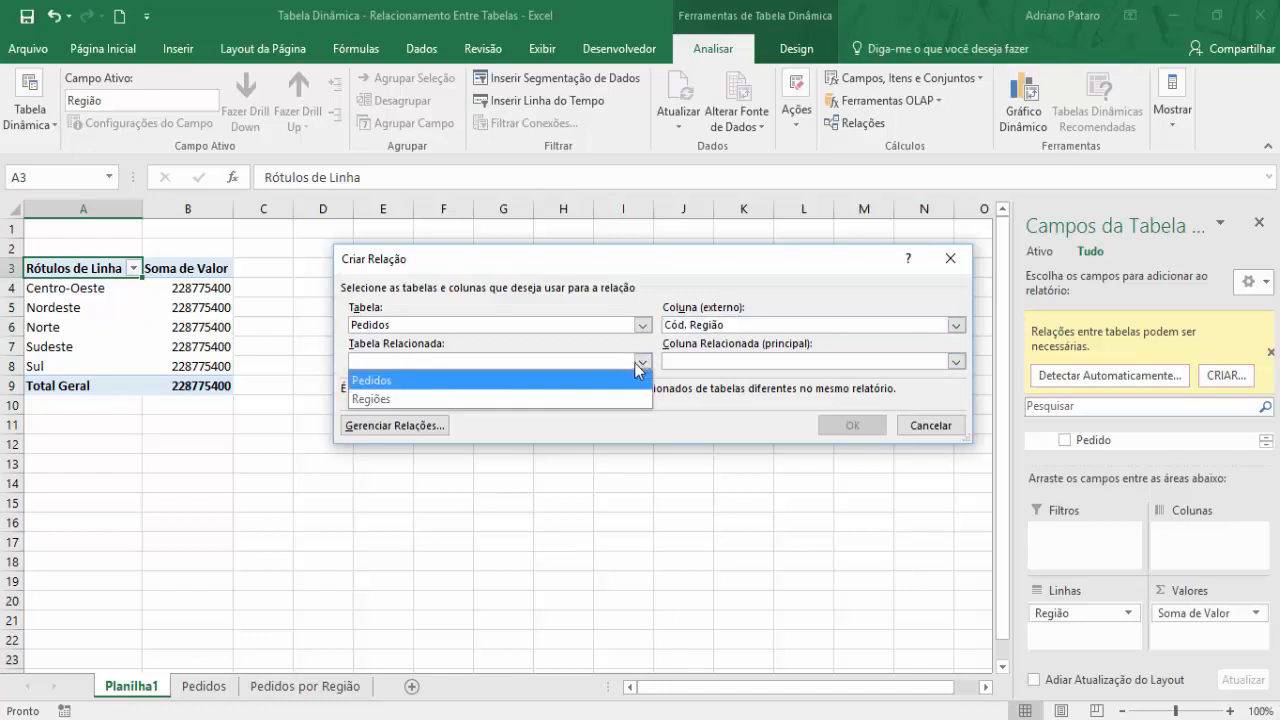
{"action": "left_click", "coordinate": [401, 402]}
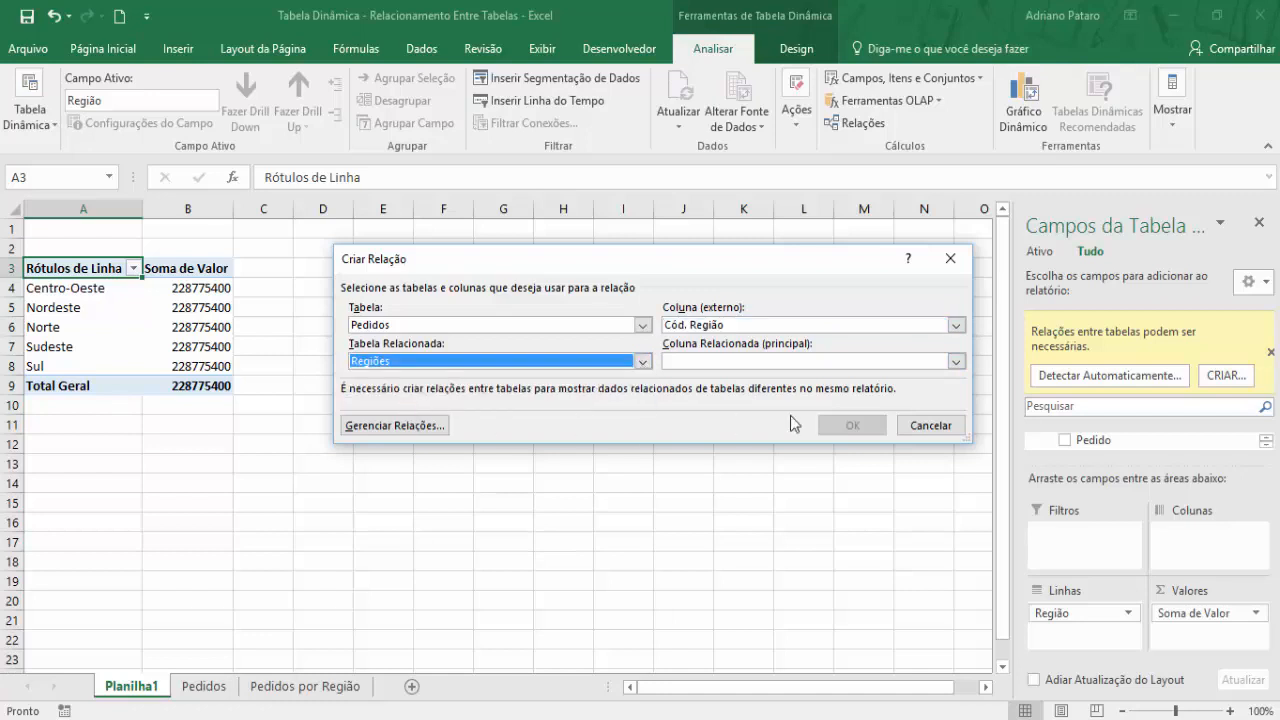
{"action": "left_click", "coordinate": [952, 365]}
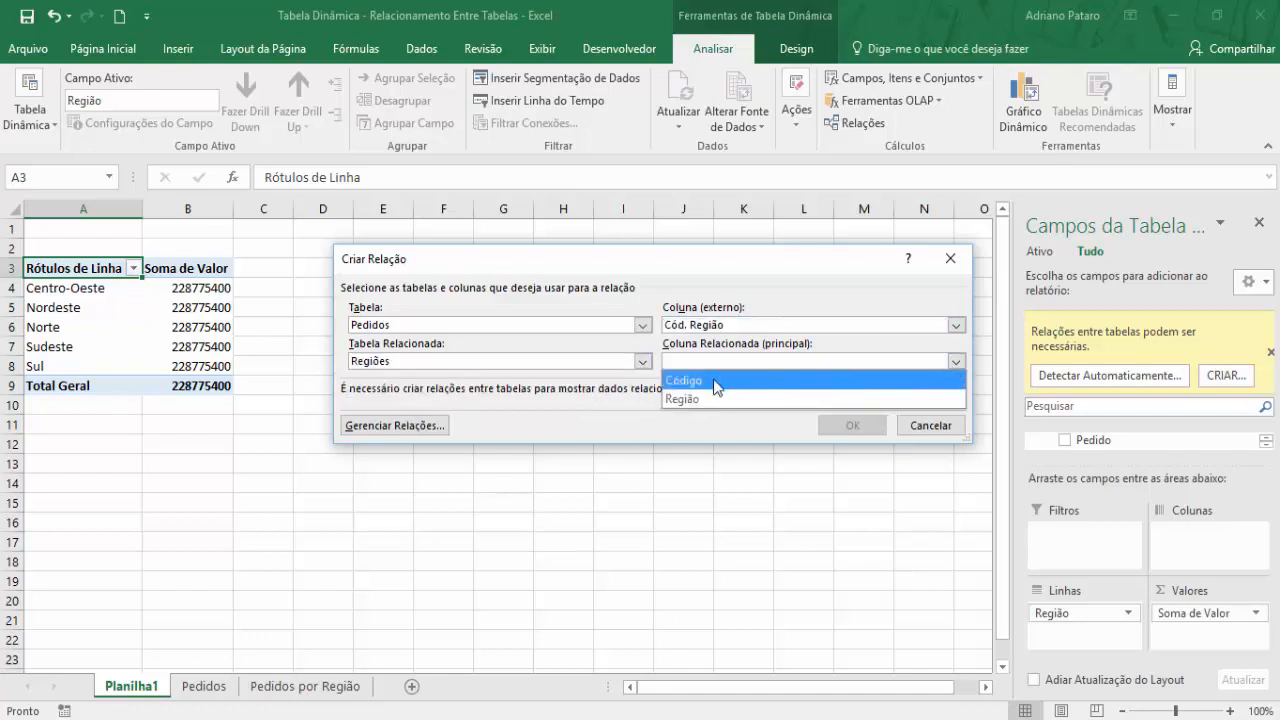
{"action": "left_click", "coordinate": [716, 384]}
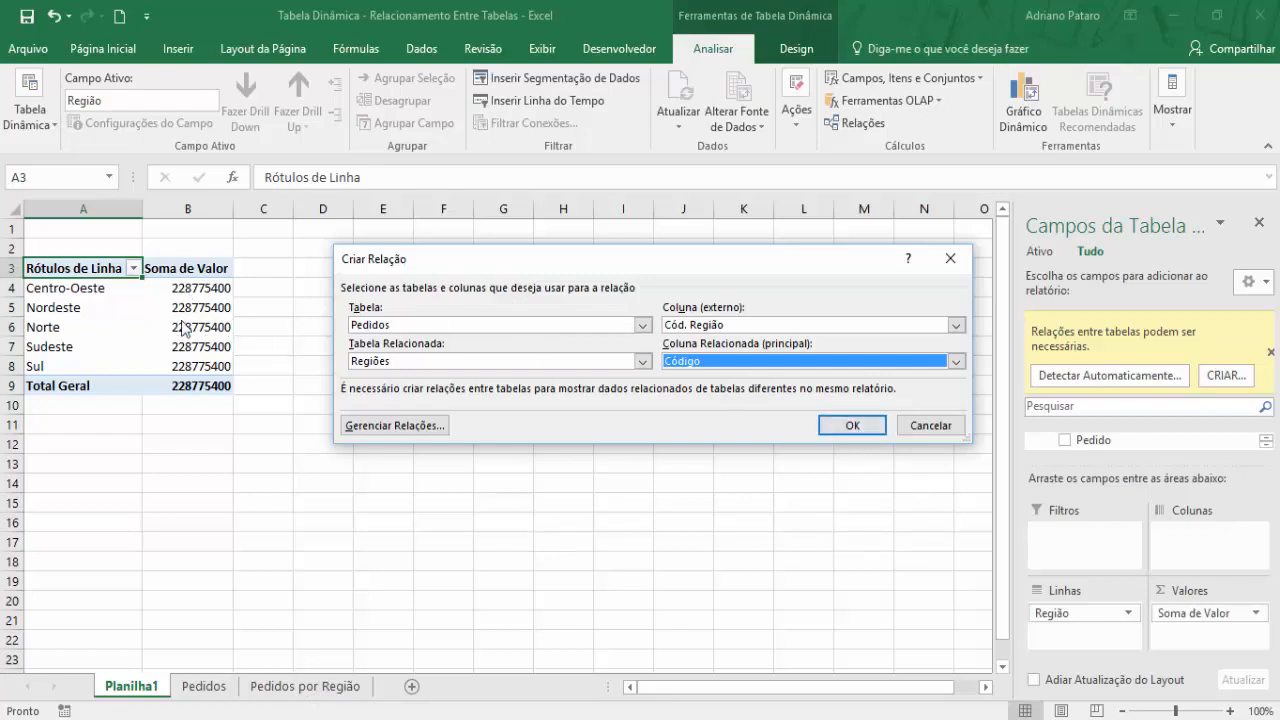
{"action": "left_click", "coordinate": [856, 425]}
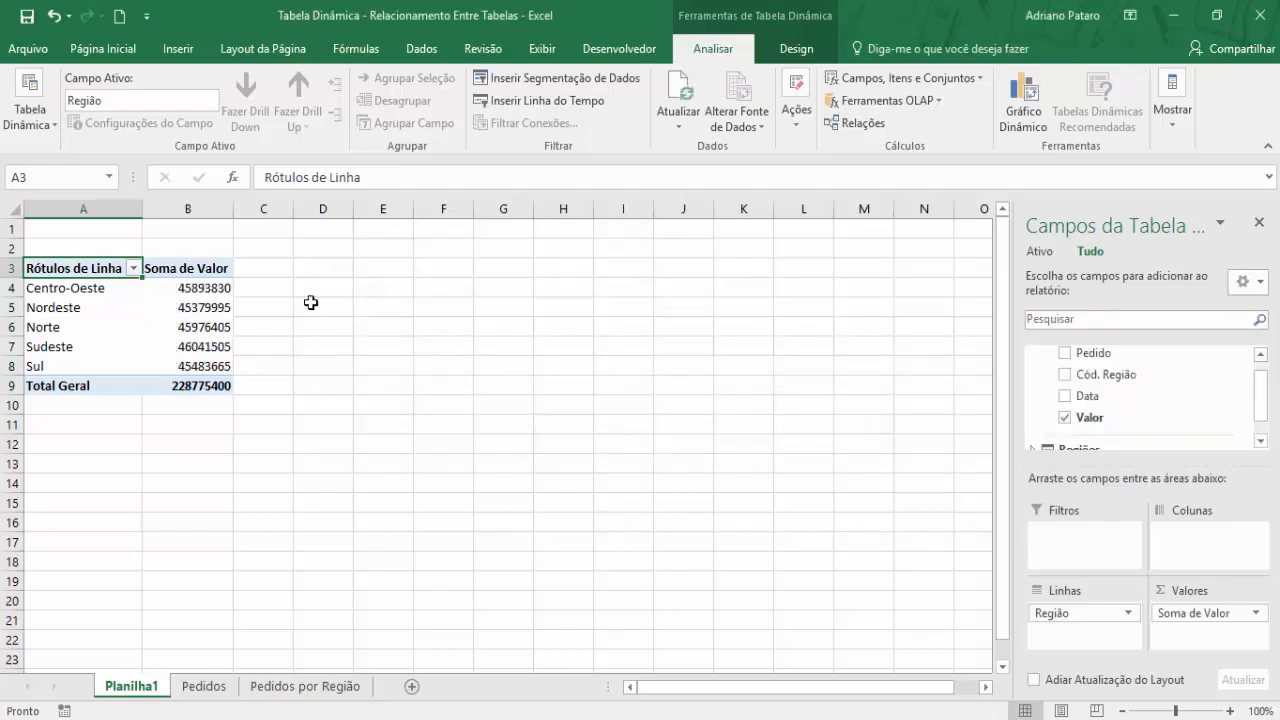
Format the PivotTable's Soma de Valor figures, including the grand total, with the thousands separator style.
{"action": "left_click_drag", "start_coordinate": [210, 291], "coordinate": [200, 386]}
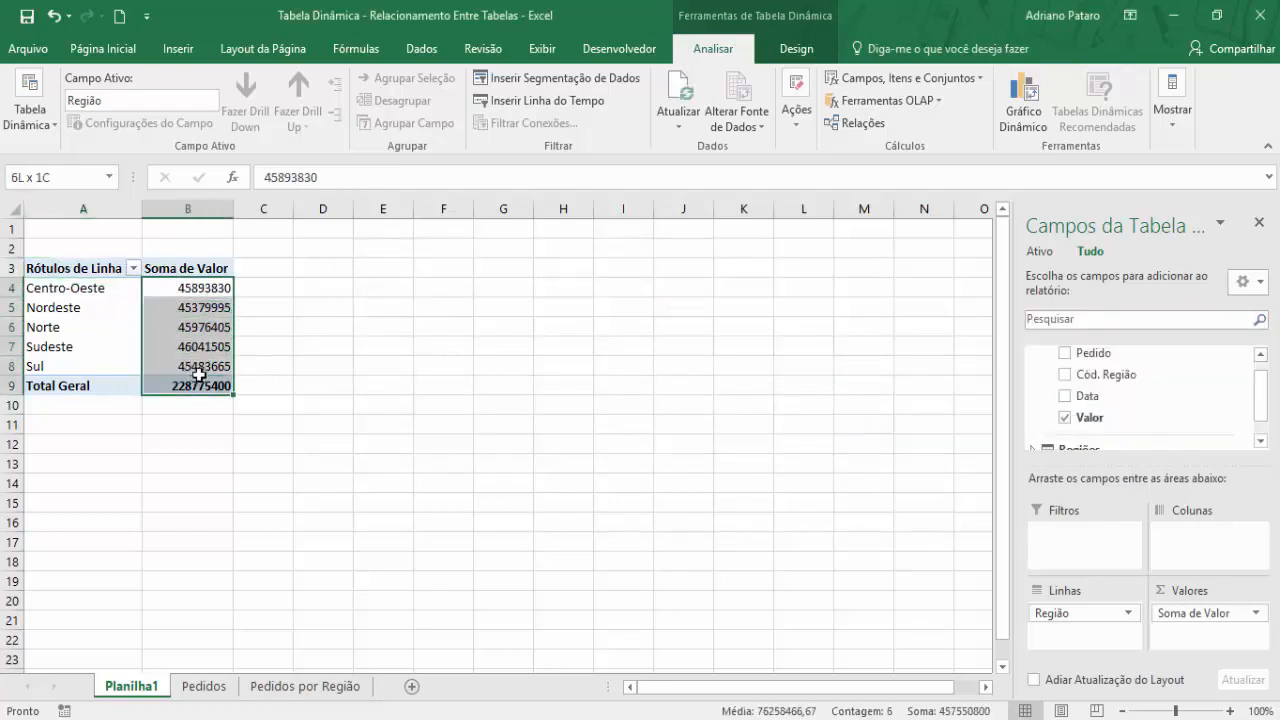
{"action": "left_click", "coordinate": [102, 48]}
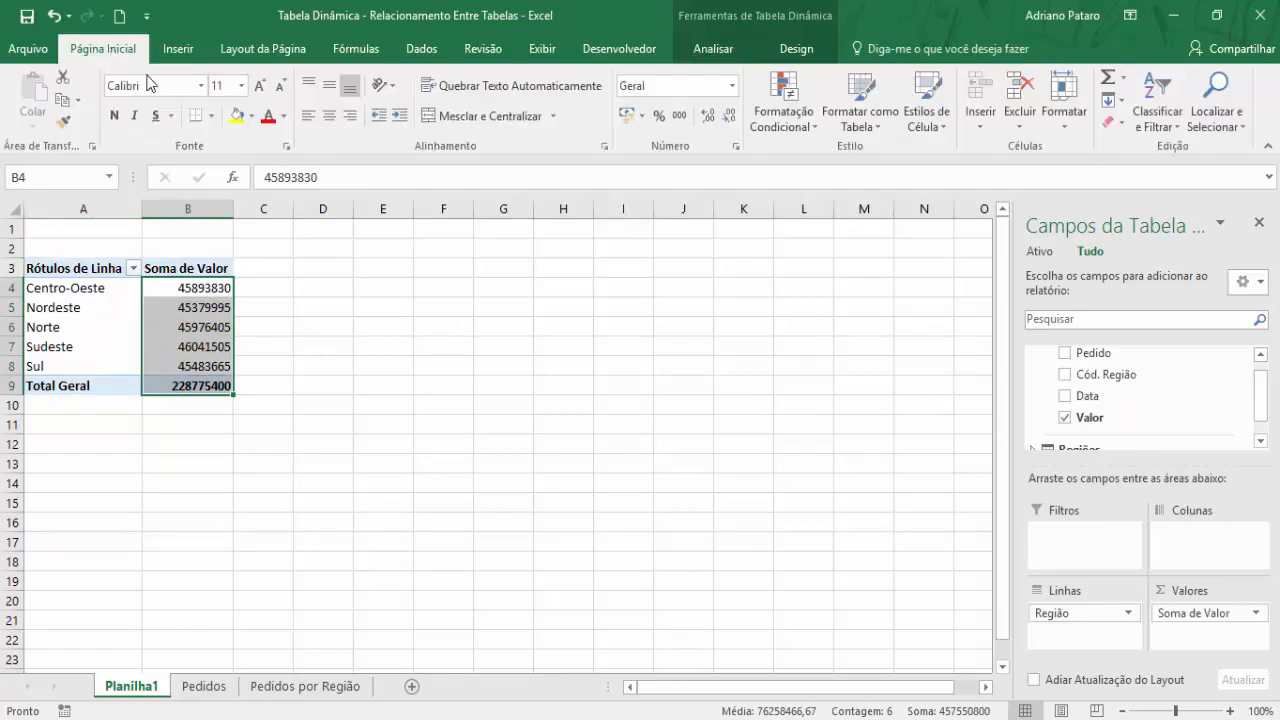
{"action": "left_click", "coordinate": [680, 116]}
{"action": "left_click", "coordinate": [224, 332]}
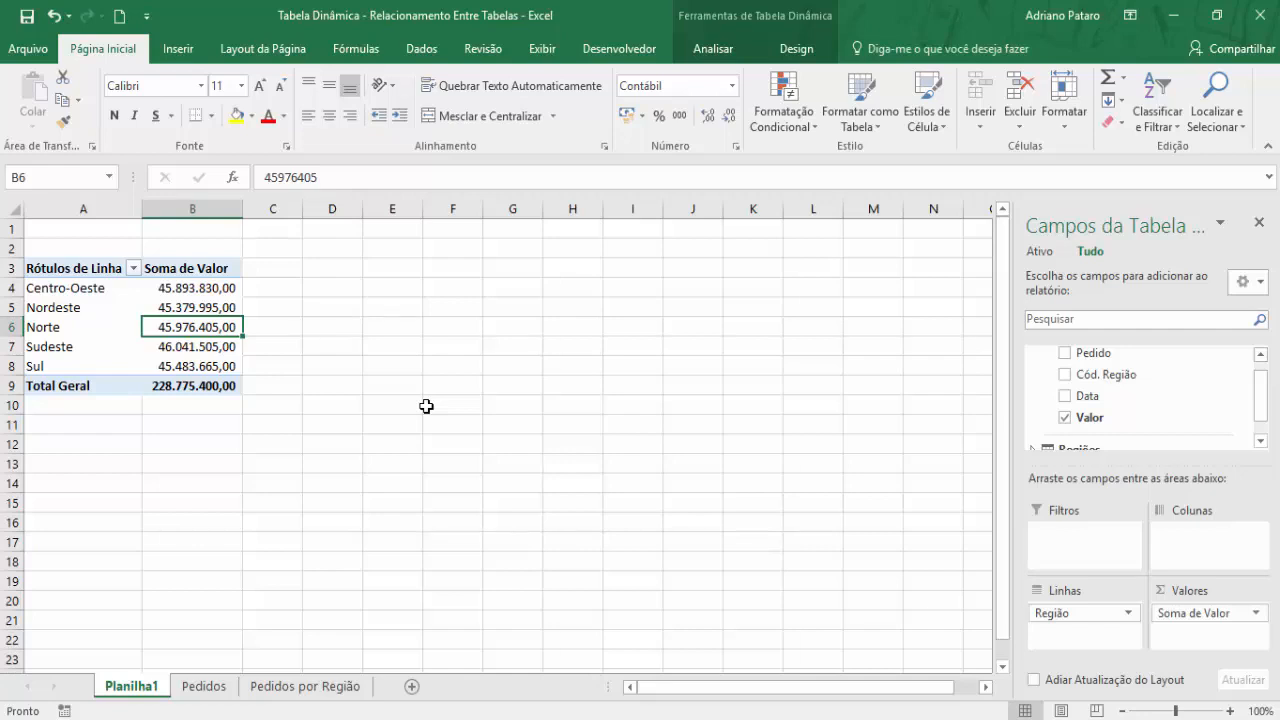
{"action": "left_click", "coordinate": [91, 288]}
{"action": "left_click", "coordinate": [172, 305]}
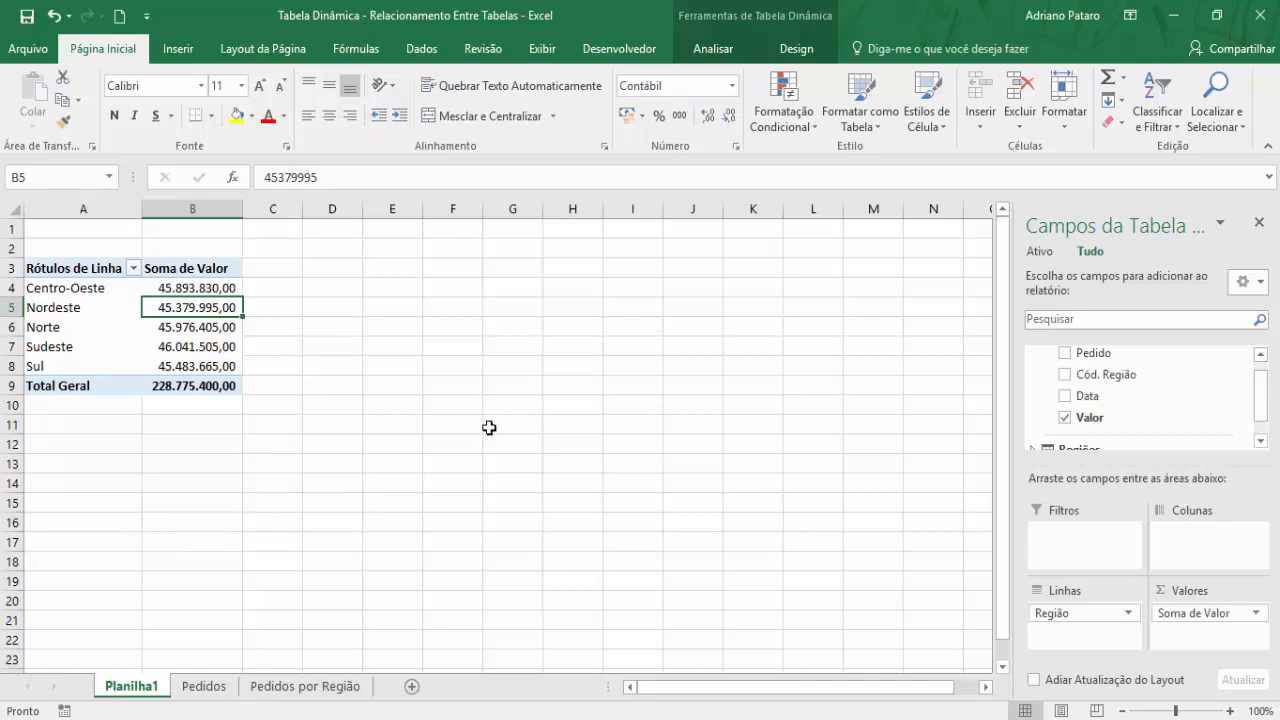
Move the Região field to the PivotTable's columns and add the Data field to its rows, checking it against the Pedidos dates.
{"action": "left_click_drag", "start_coordinate": [1045, 617], "coordinate": [1199, 529]}
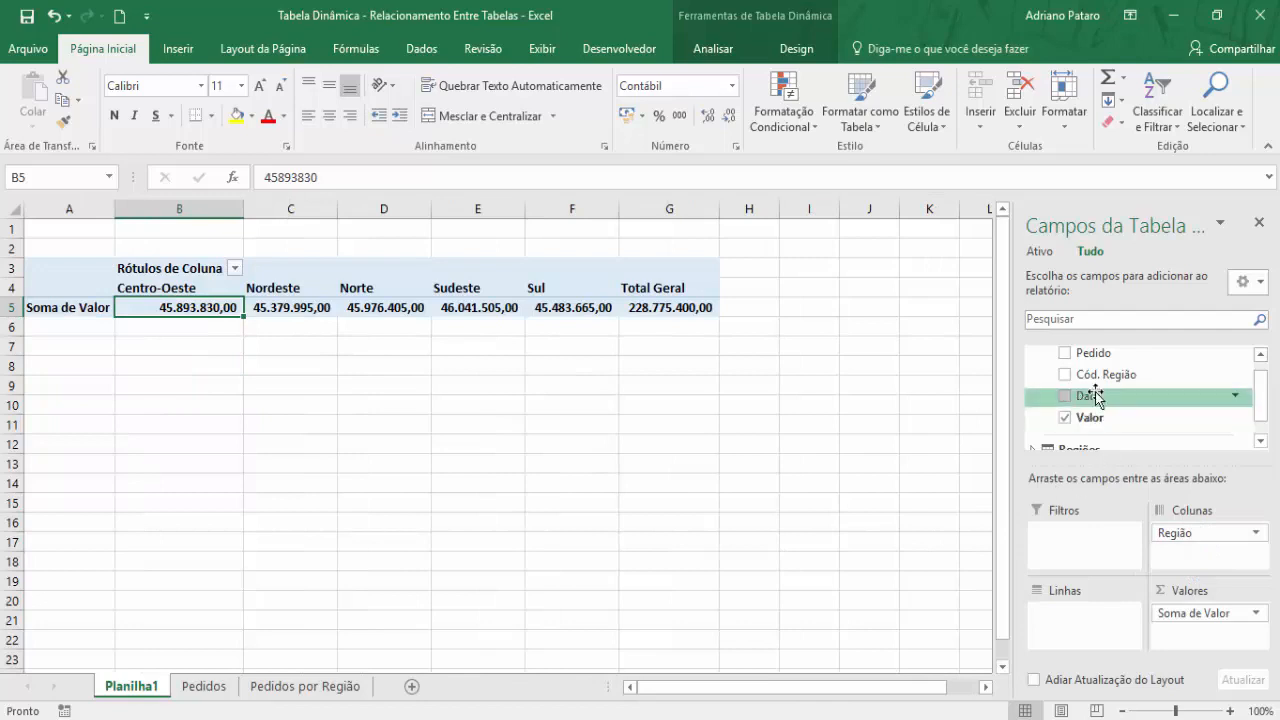
{"action": "left_click_drag", "start_coordinate": [1095, 402], "coordinate": [1068, 619]}
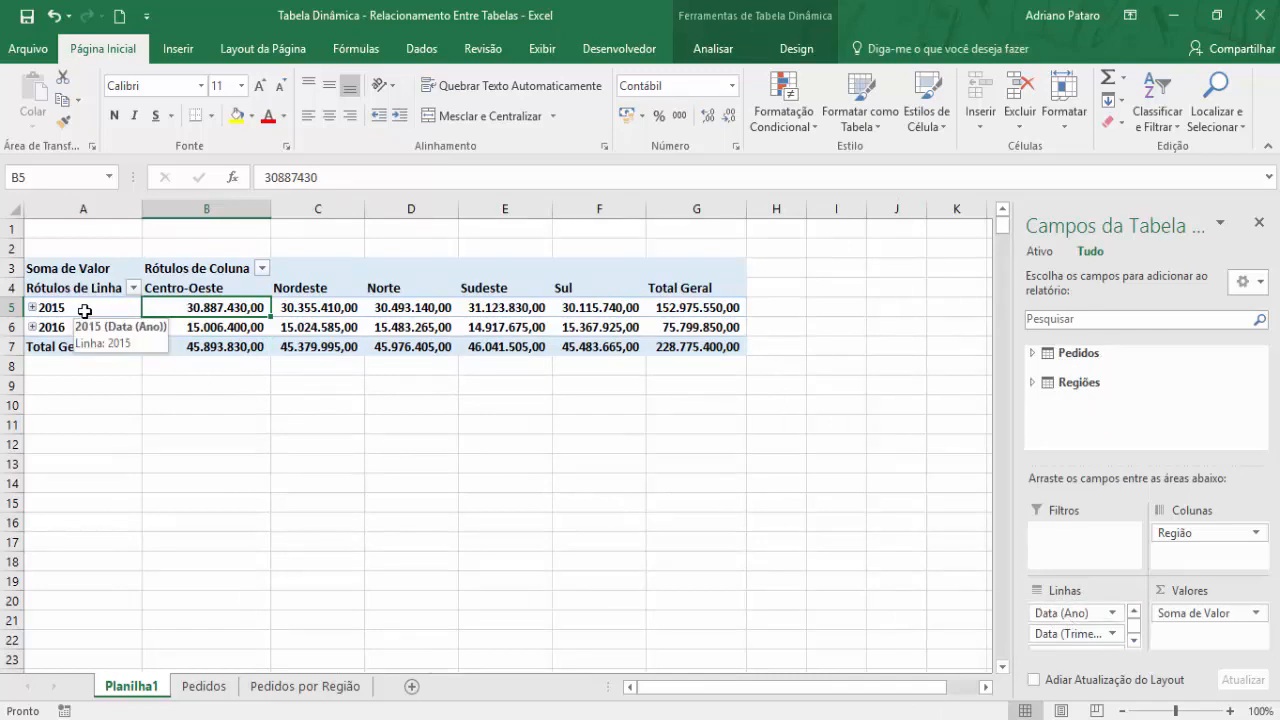
{"action": "left_click", "coordinate": [205, 686]}
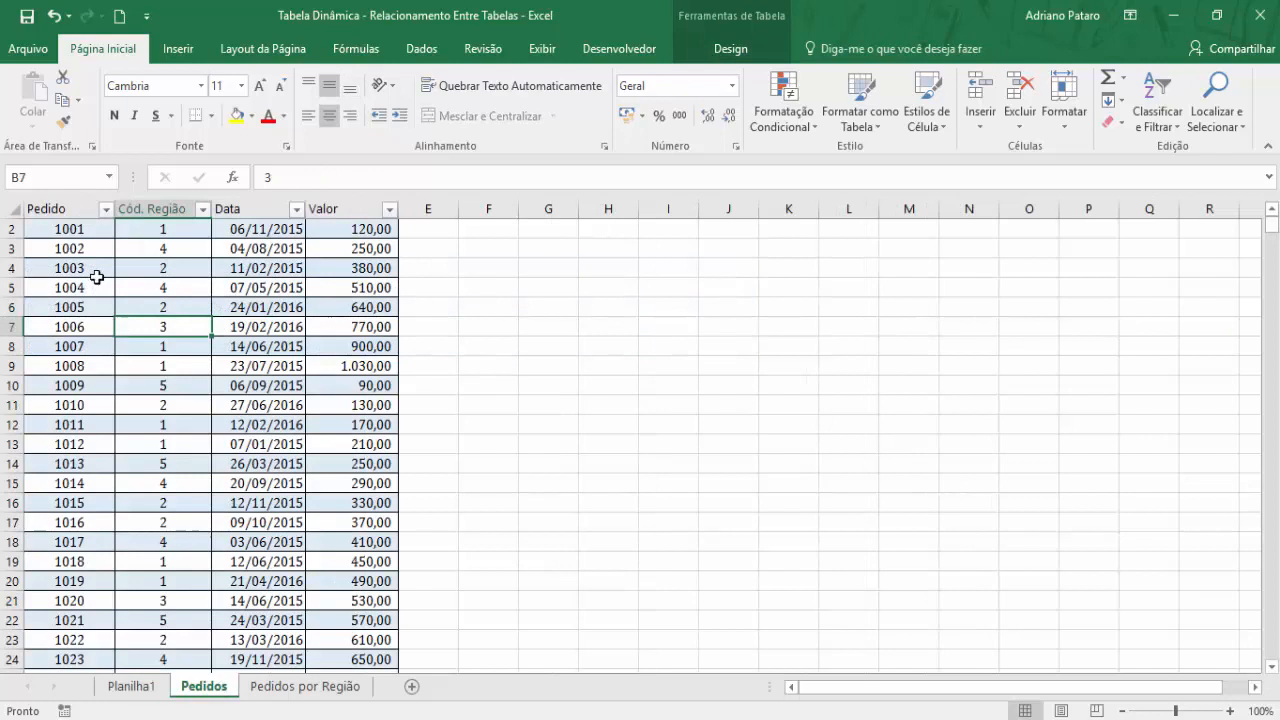
{"action": "left_click", "coordinate": [276, 248]}
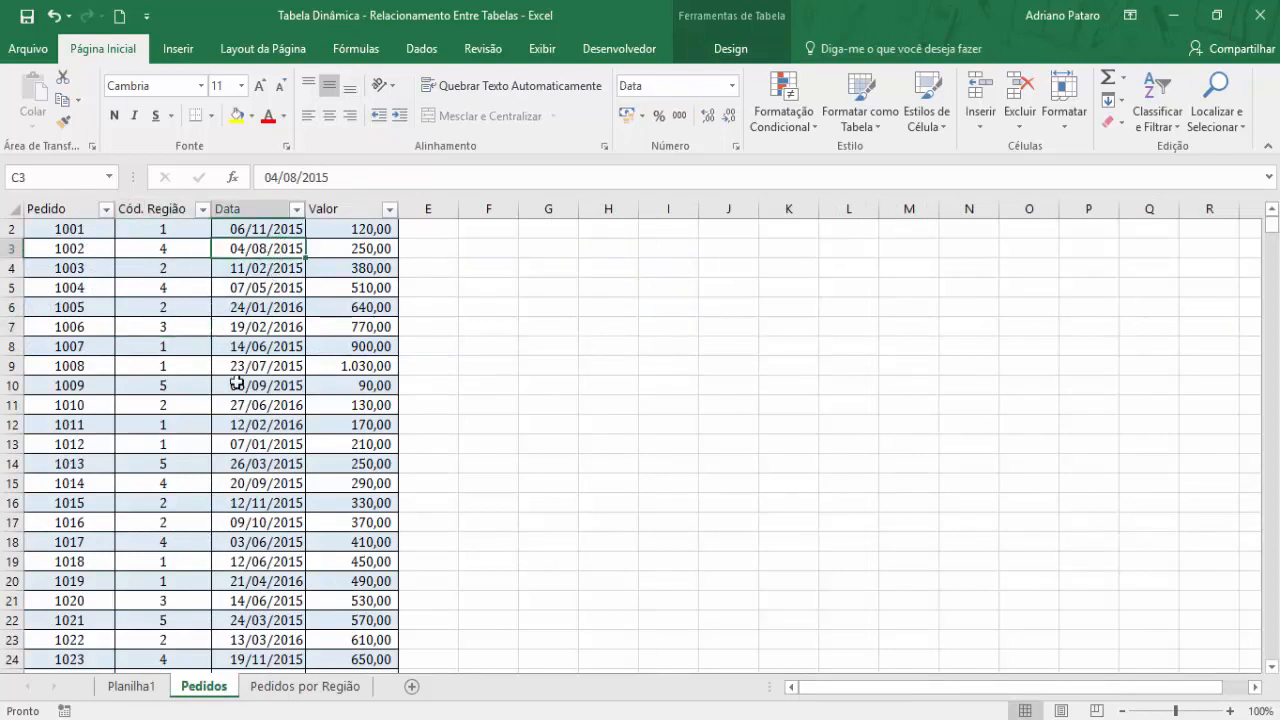
{"action": "left_click", "coordinate": [145, 686]}
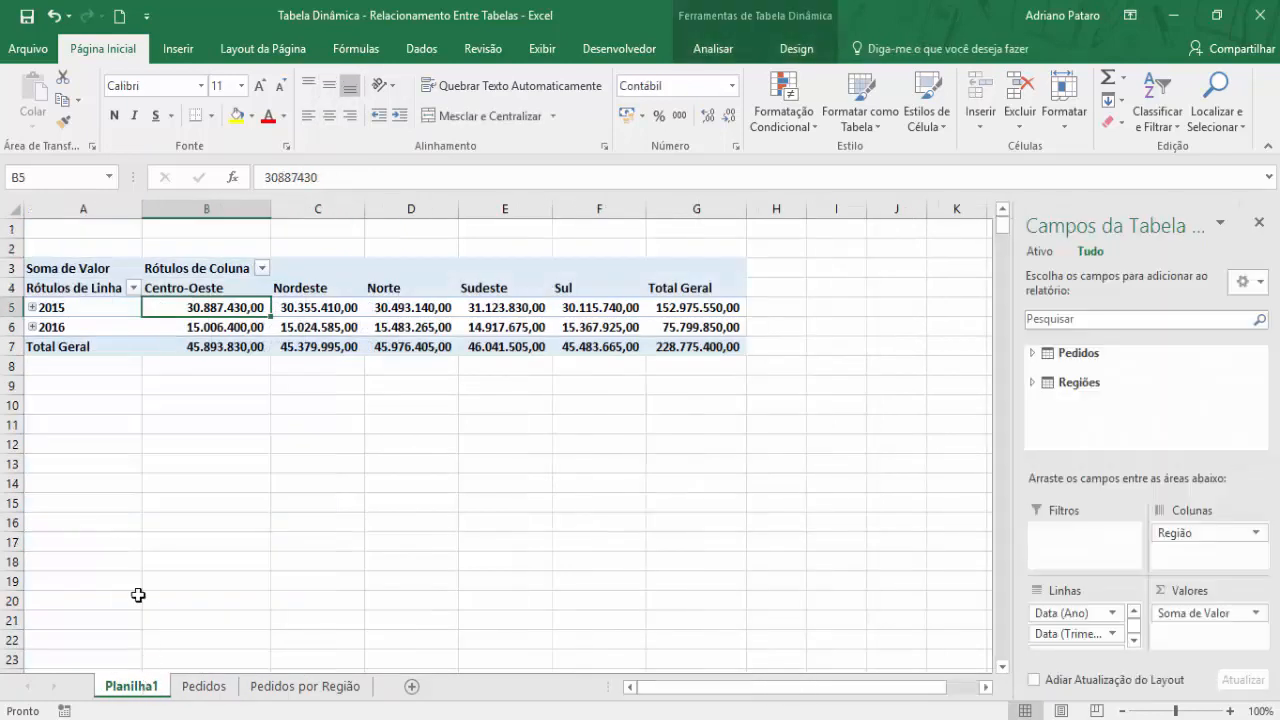
Examine the 2015 values by expanding the year down through Trim.1 and jan to daily dates, and collapse all levels again.
{"action": "left_click", "coordinate": [80, 307]}
{"action": "left_click", "coordinate": [33, 307]}
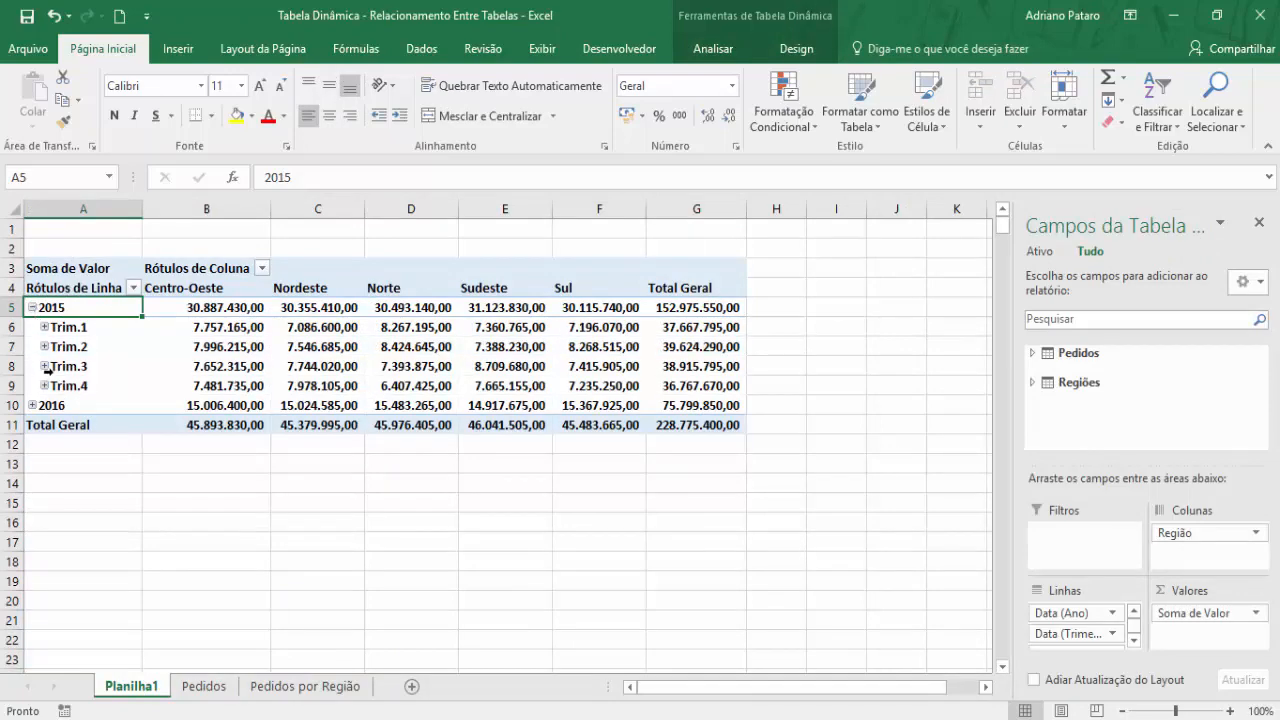
{"action": "left_click", "coordinate": [45, 328]}
{"action": "left_click", "coordinate": [57, 346]}
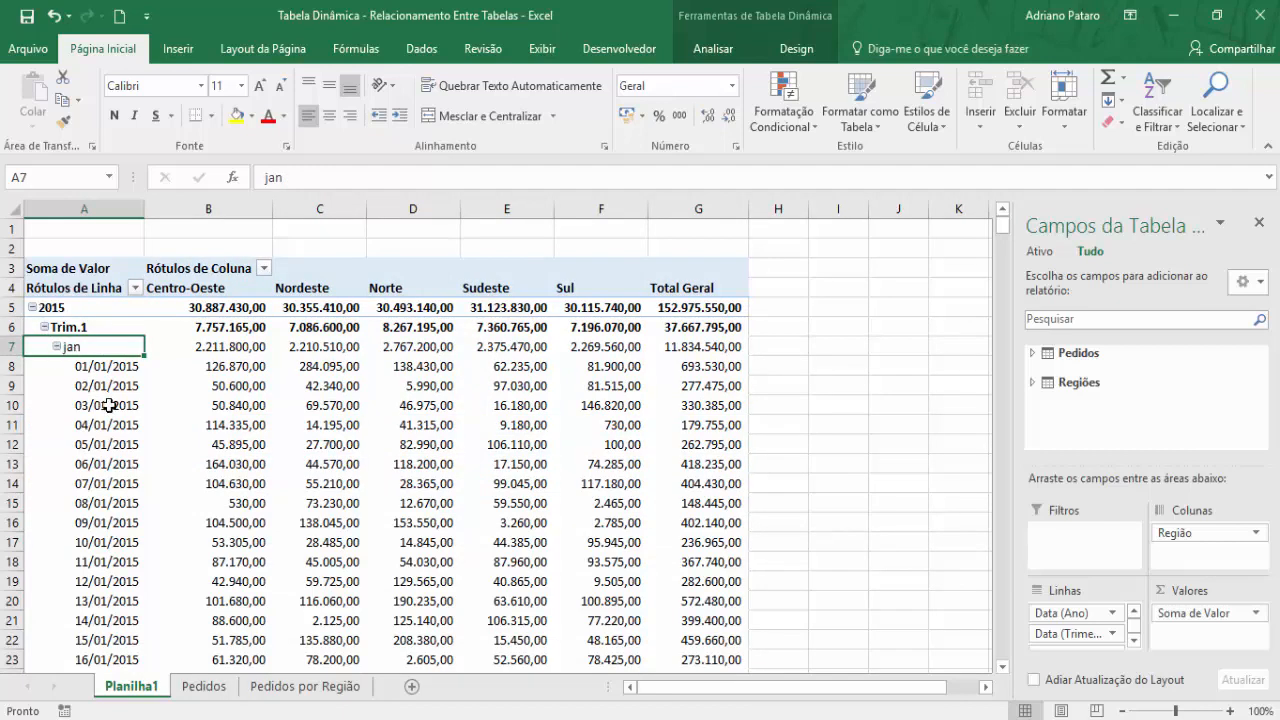
{"action": "scroll", "coordinate": [108, 405], "scroll_direction": "down", "scroll_amount": 3}
{"action": "scroll", "coordinate": [108, 405], "scroll_direction": "up", "scroll_amount": 3}
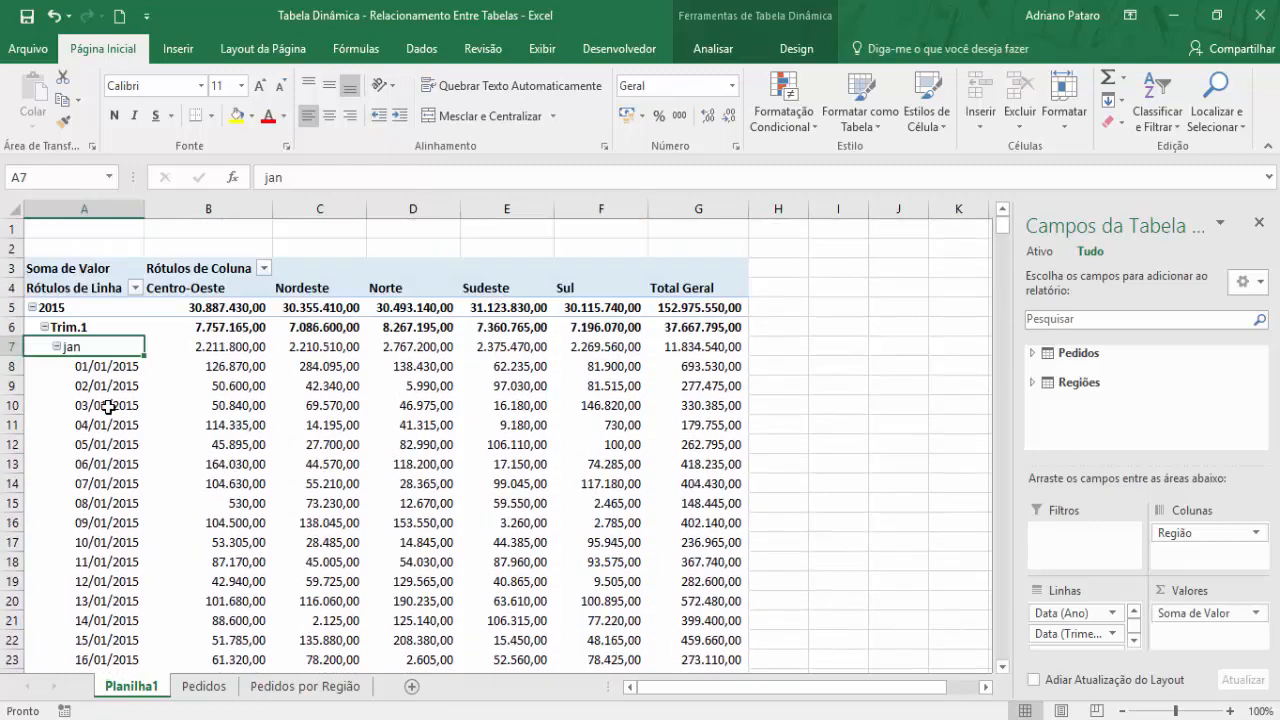
{"action": "left_click", "coordinate": [57, 347]}
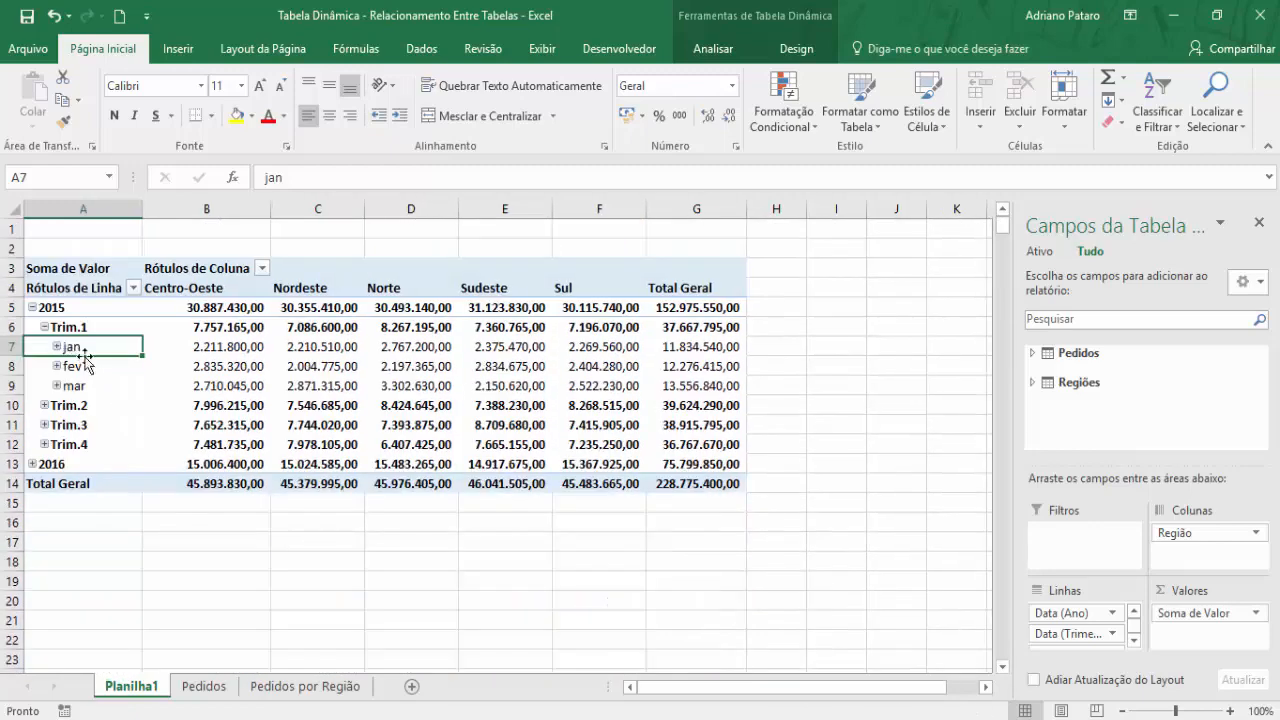
{"action": "left_click", "coordinate": [43, 327]}
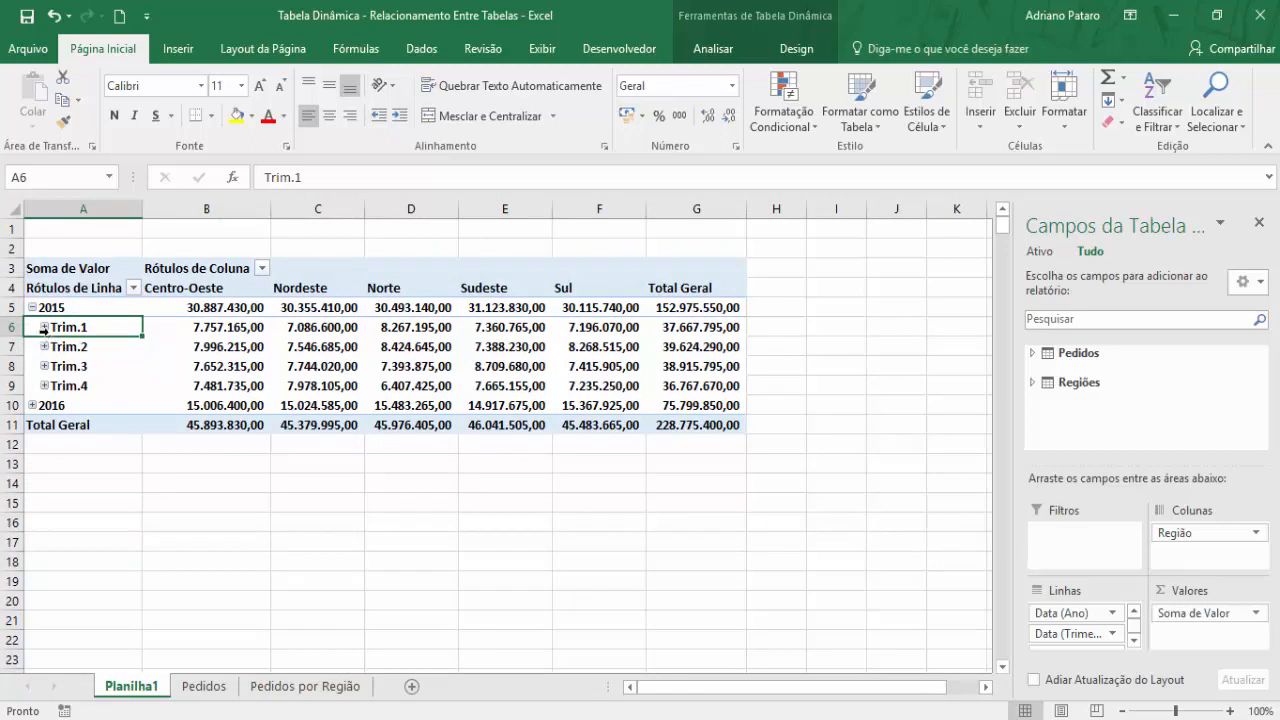
{"action": "left_click", "coordinate": [32, 307]}
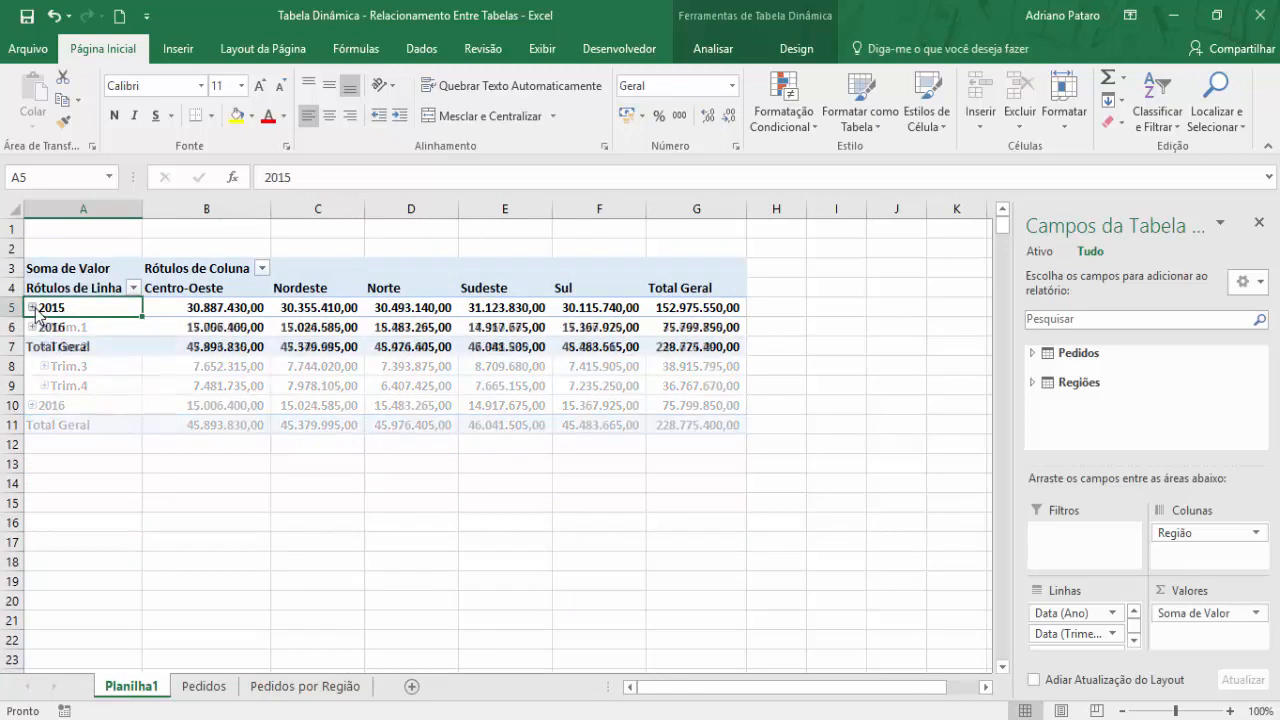
Expand 2016 in the PivotTable down through Trim.1 and jan to the daily dates.
{"action": "left_click", "coordinate": [32, 327]}
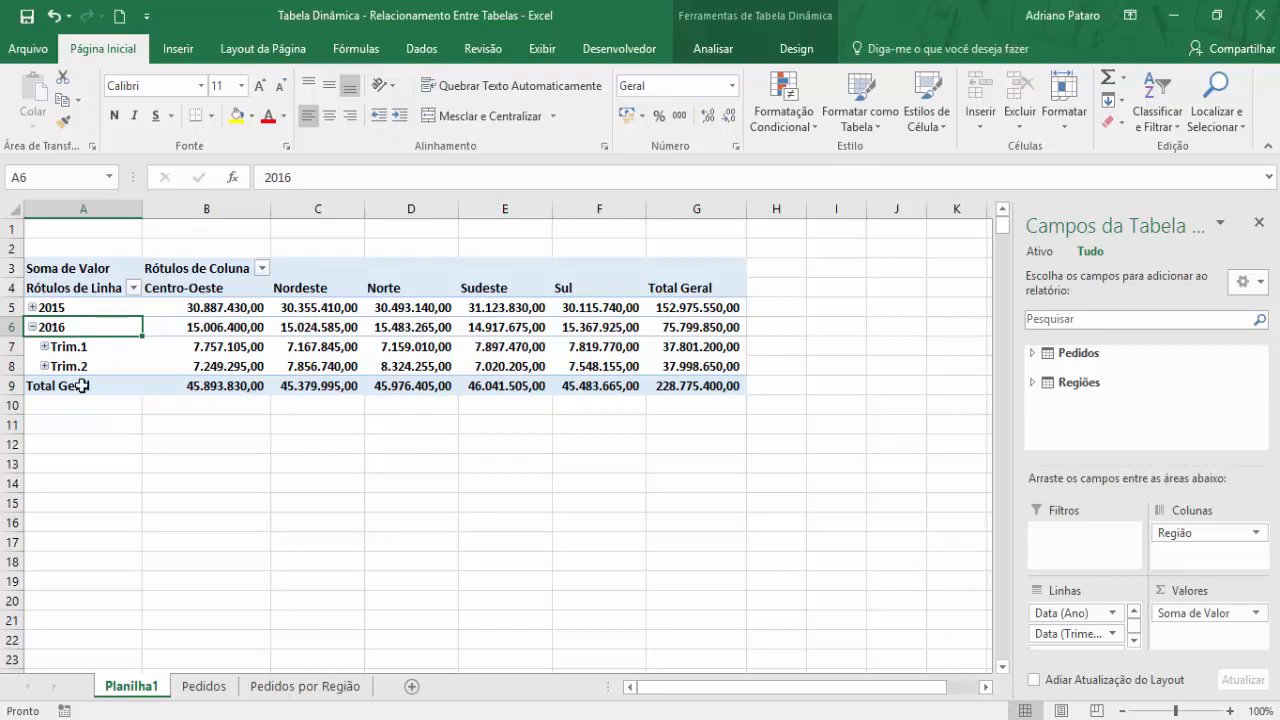
{"action": "left_click", "coordinate": [44, 346]}
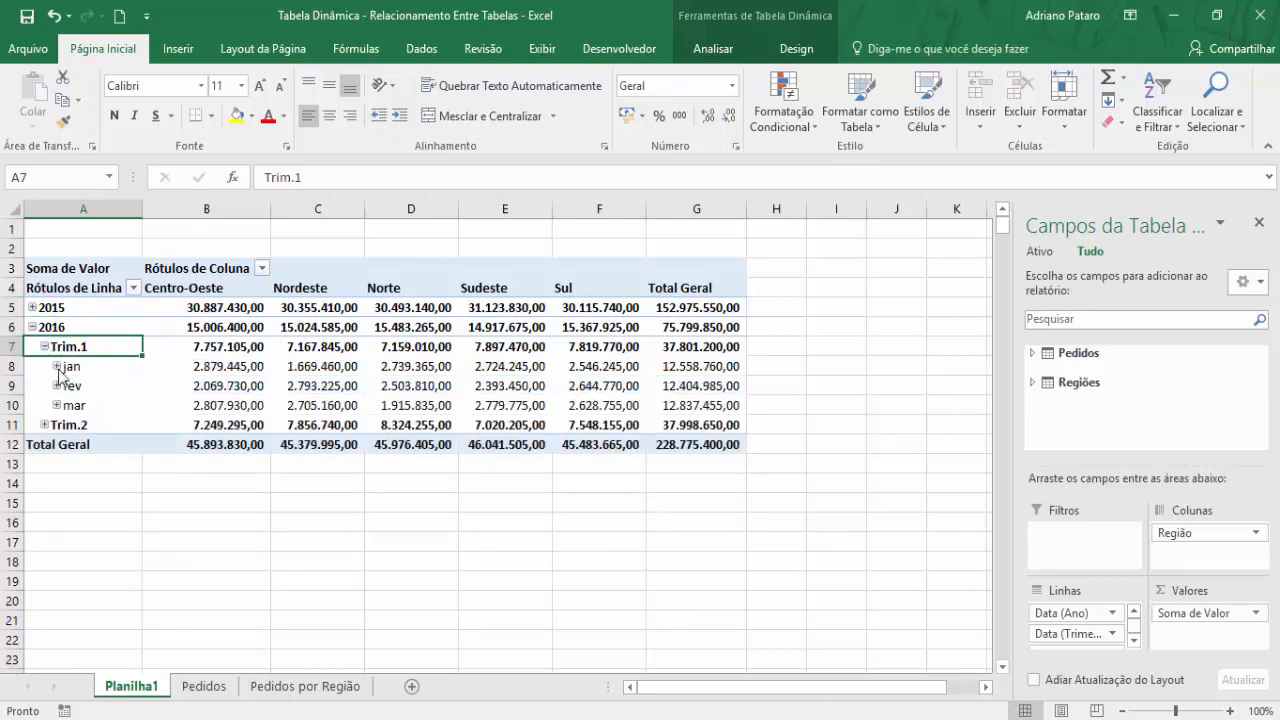
{"action": "left_click", "coordinate": [58, 366]}
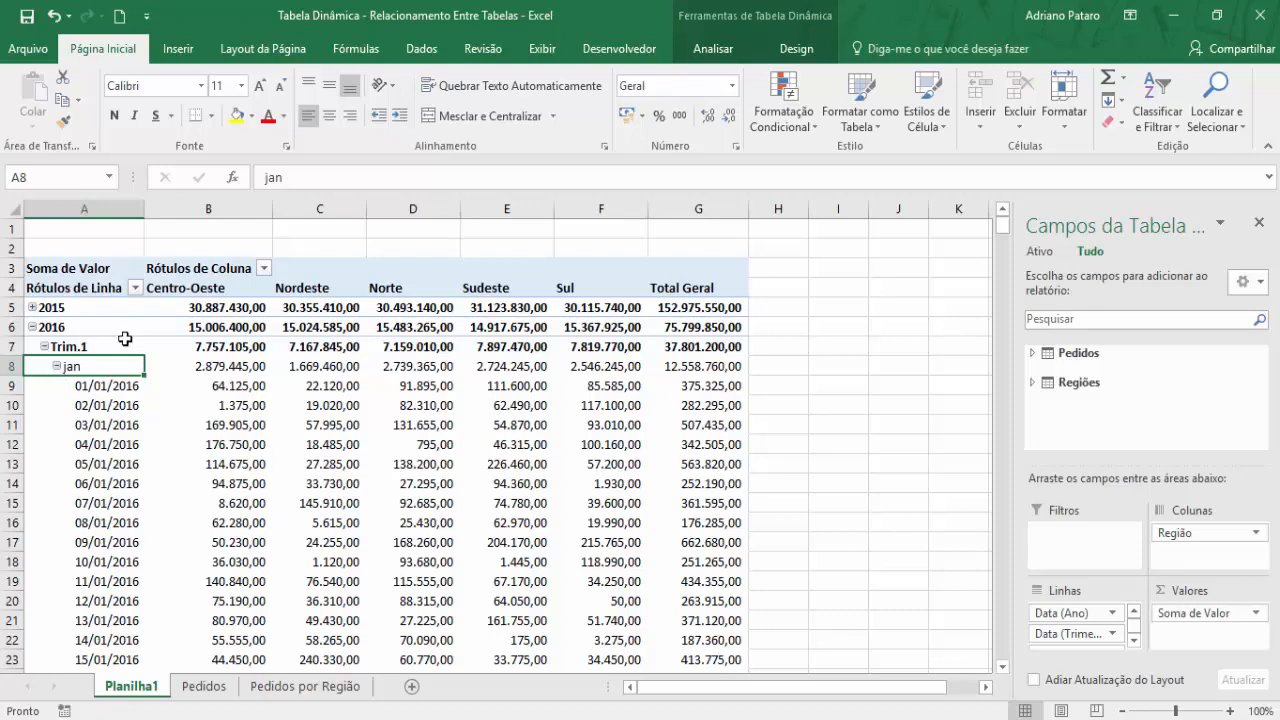
Compare the order data on Pedidos with the region codes and names on Pedidos por Região, and return to Planilha1.
{"action": "left_click", "coordinate": [206, 688]}
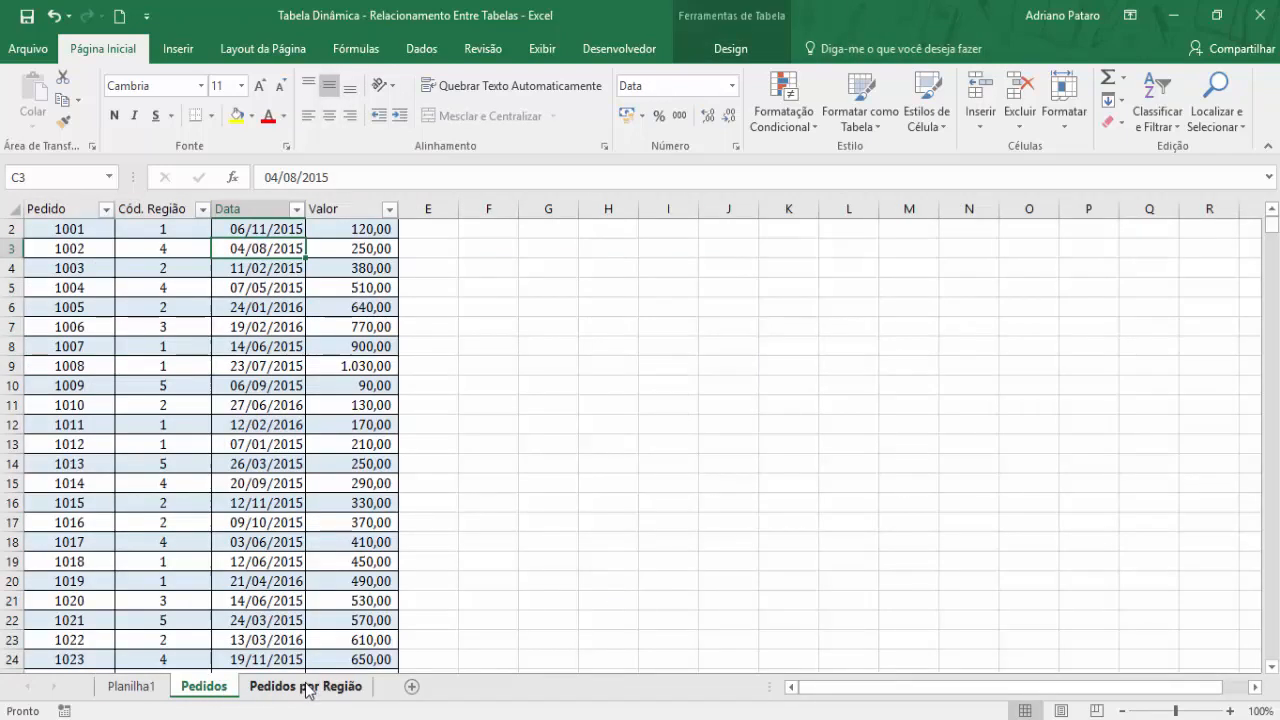
{"action": "left_click", "coordinate": [306, 688]}
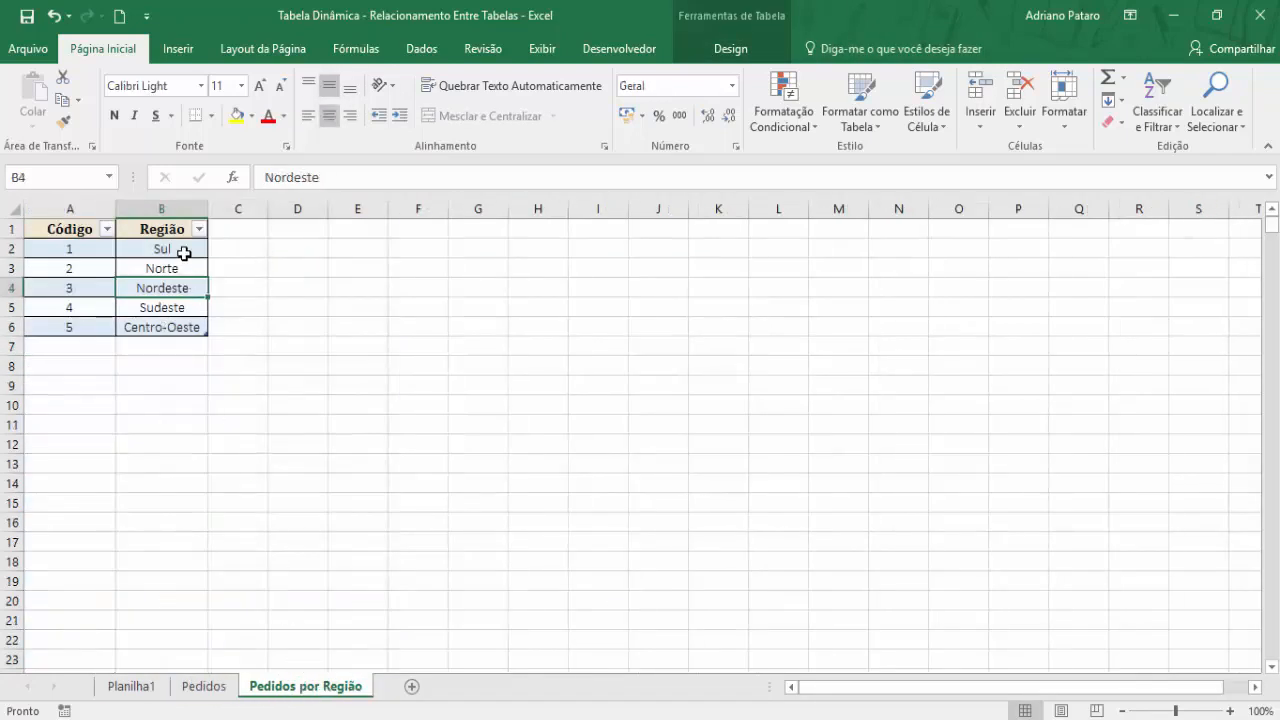
{"action": "left_click", "coordinate": [206, 688]}
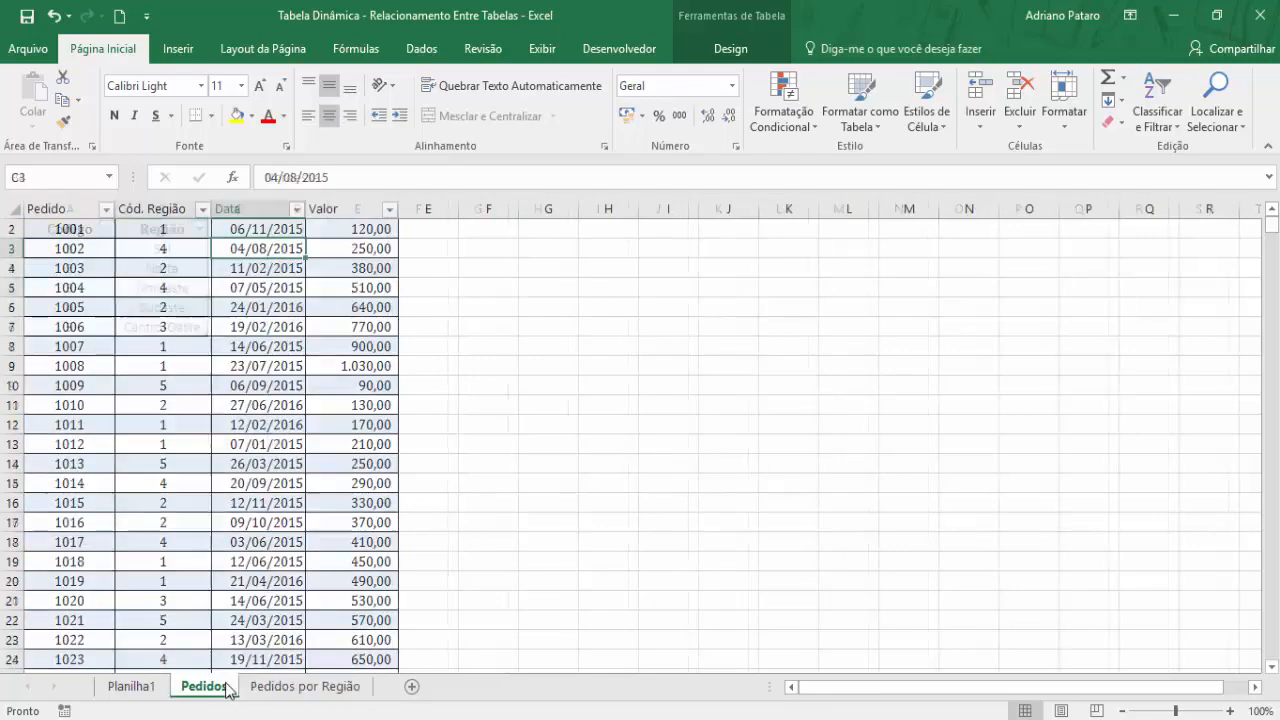
{"action": "left_click", "coordinate": [291, 690]}
{"action": "left_click", "coordinate": [208, 690]}
{"action": "left_click", "coordinate": [300, 688]}
{"action": "left_click", "coordinate": [208, 688]}
{"action": "scroll", "coordinate": [272, 364], "scroll_direction": "up", "scroll_amount": 1}
{"action": "left_click", "coordinate": [267, 688]}
{"action": "left_click", "coordinate": [206, 688]}
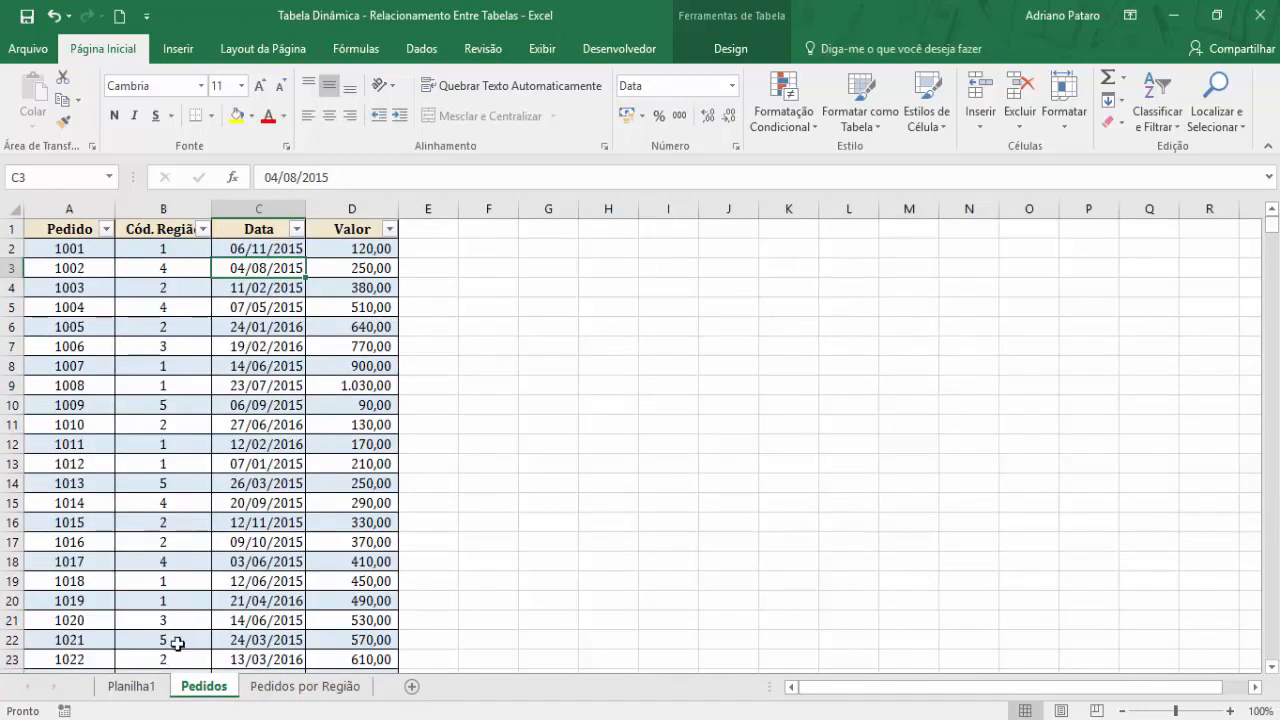
{"action": "left_click", "coordinate": [134, 690]}
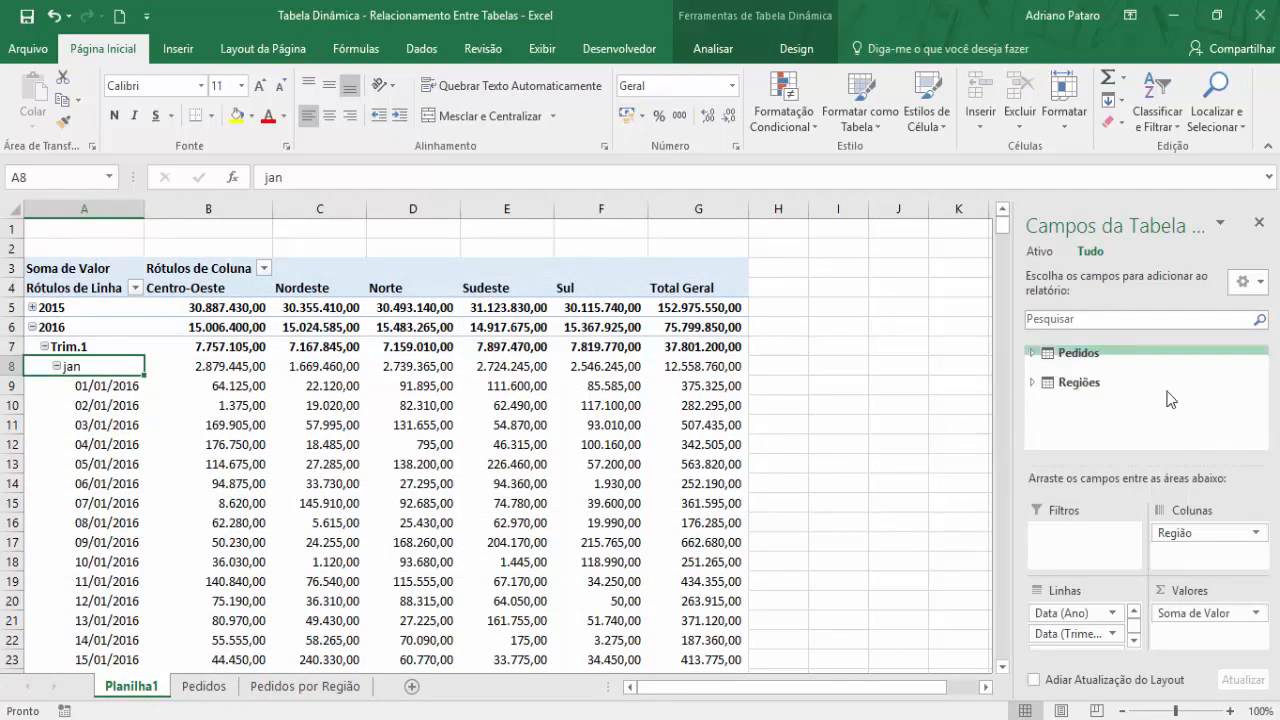
Review the relationship between Pedidos (Cód. Região) and Regiões (Código) in its edit settings, and close the relationship manager without changes.
{"action": "left_click", "coordinate": [716, 52]}
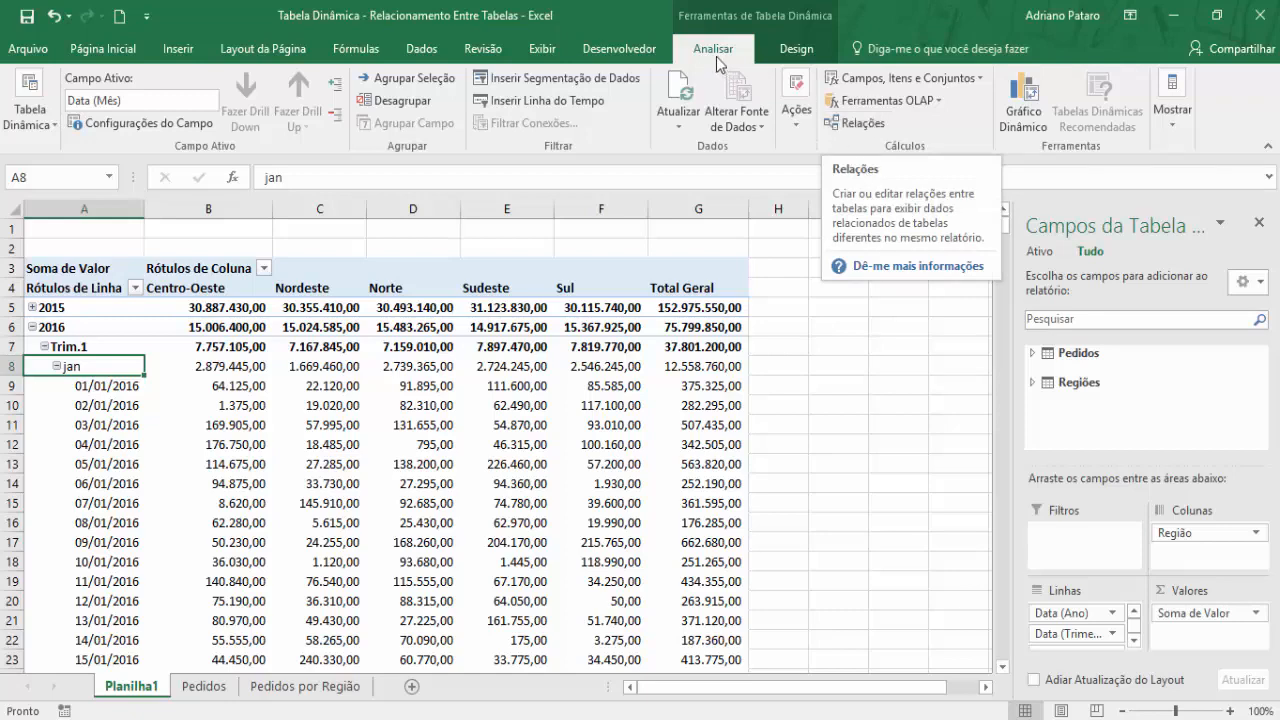
{"action": "left_click", "coordinate": [850, 122]}
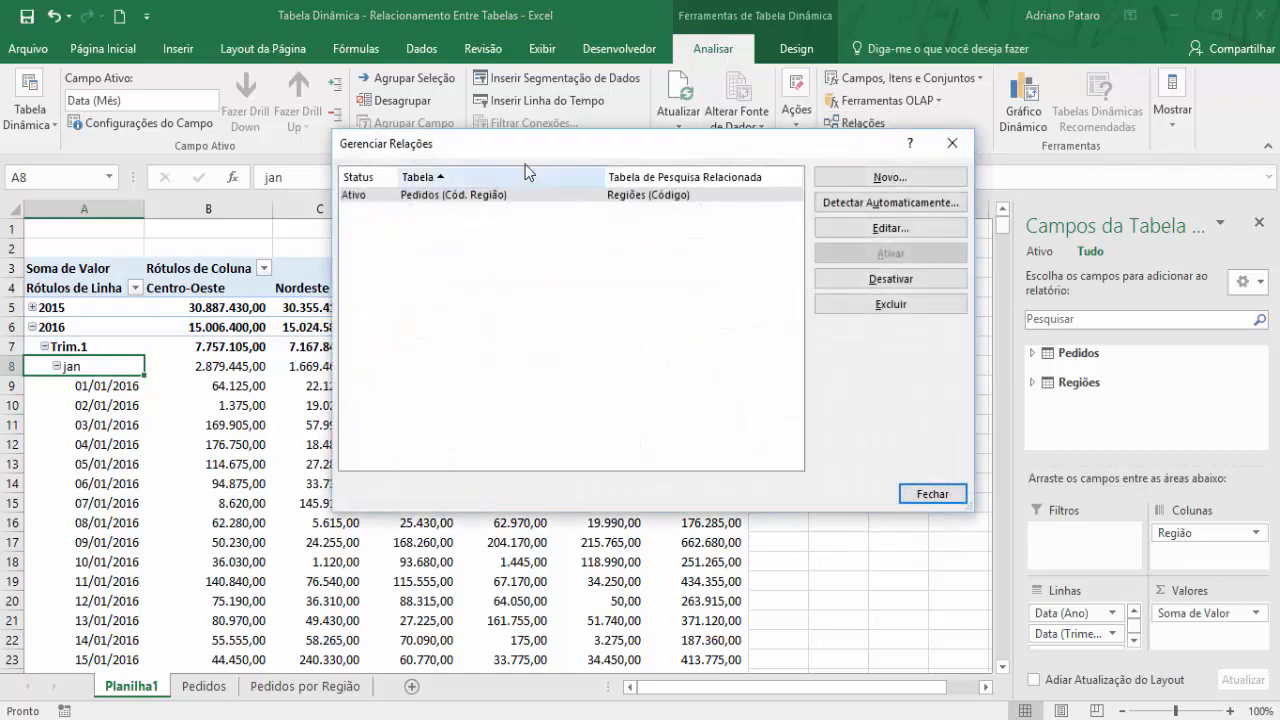
{"action": "left_click_drag", "start_coordinate": [525, 164], "coordinate": [407, 226]}
{"action": "left_click", "coordinate": [268, 259]}
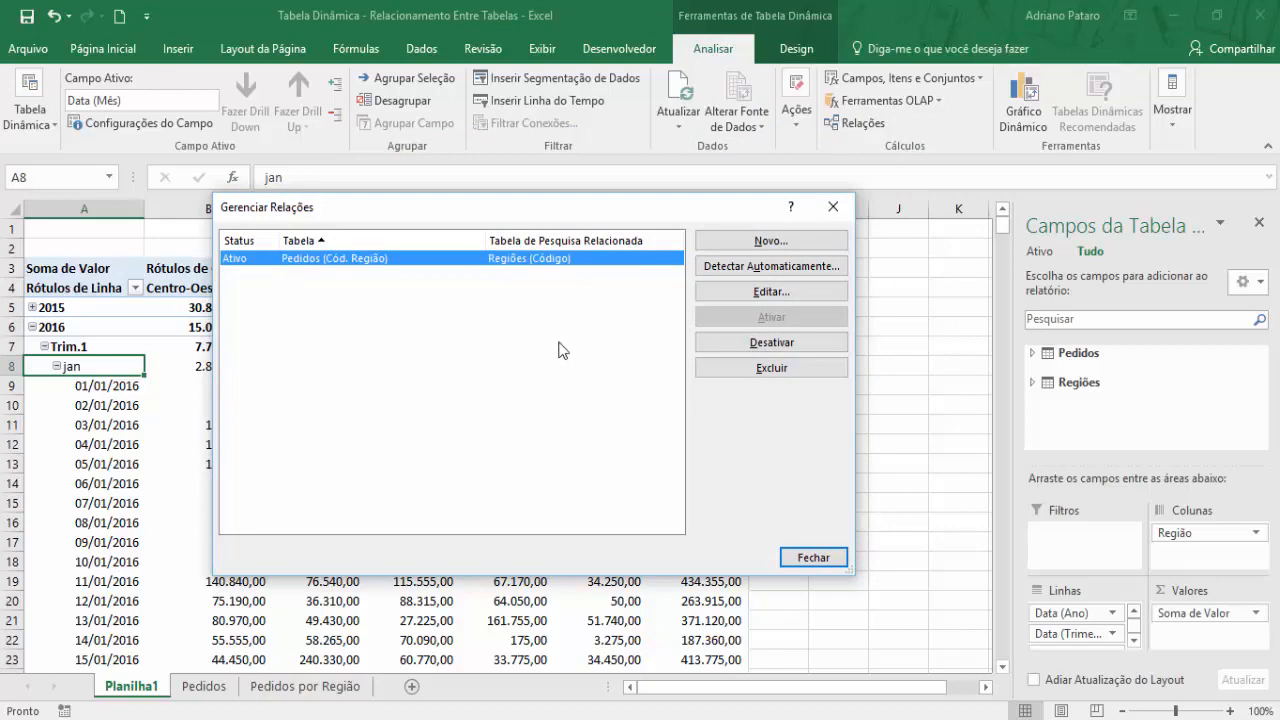
{"action": "left_click", "coordinate": [765, 292]}
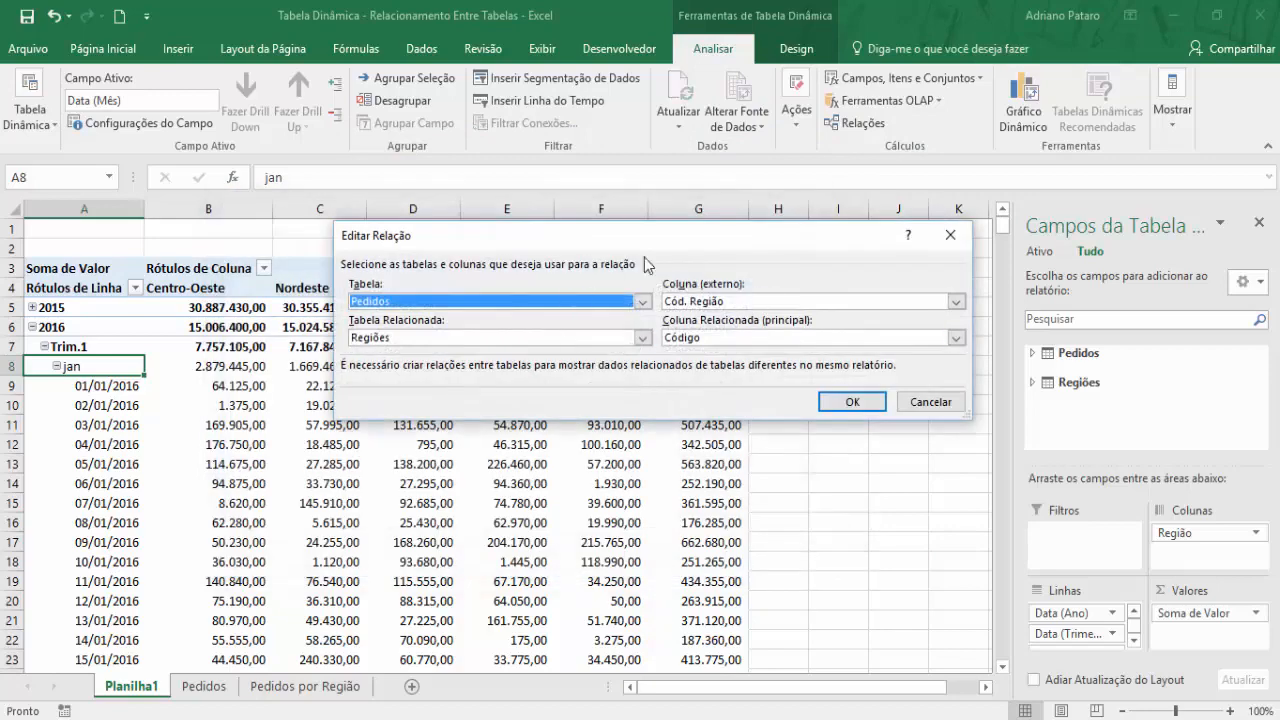
{"action": "left_click", "coordinate": [928, 403]}
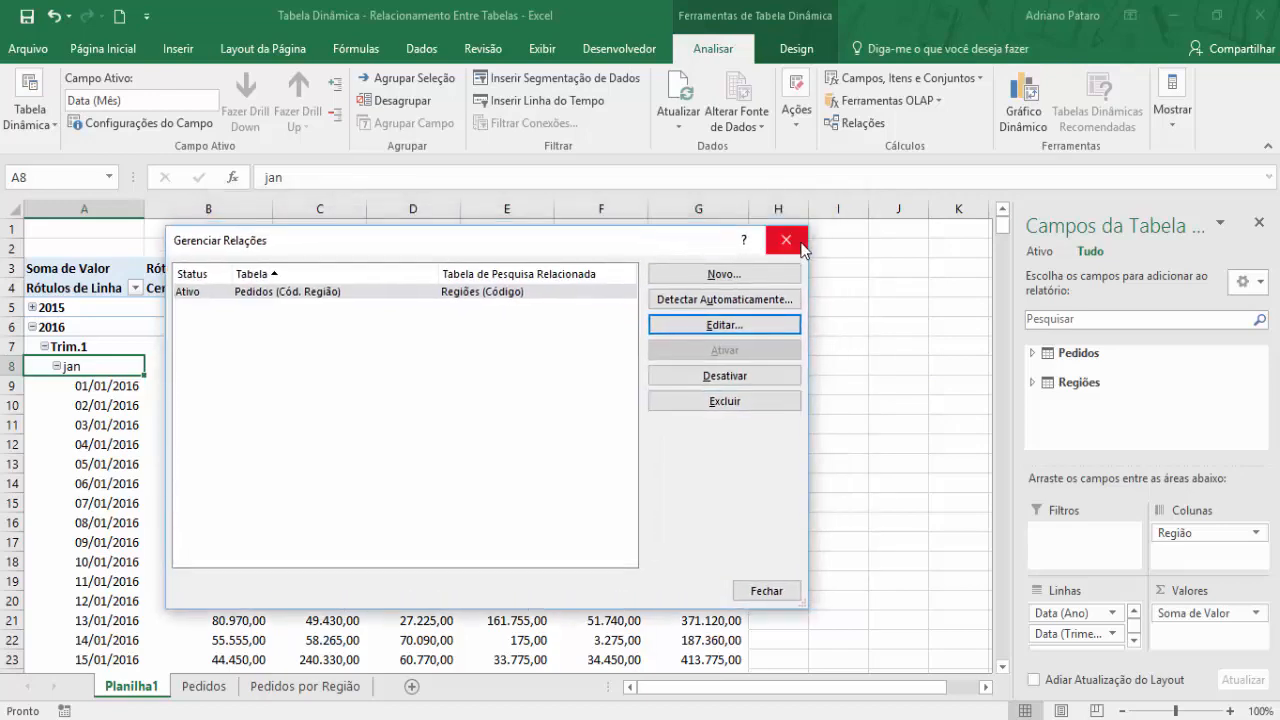
{"action": "left_click", "coordinate": [785, 242]}
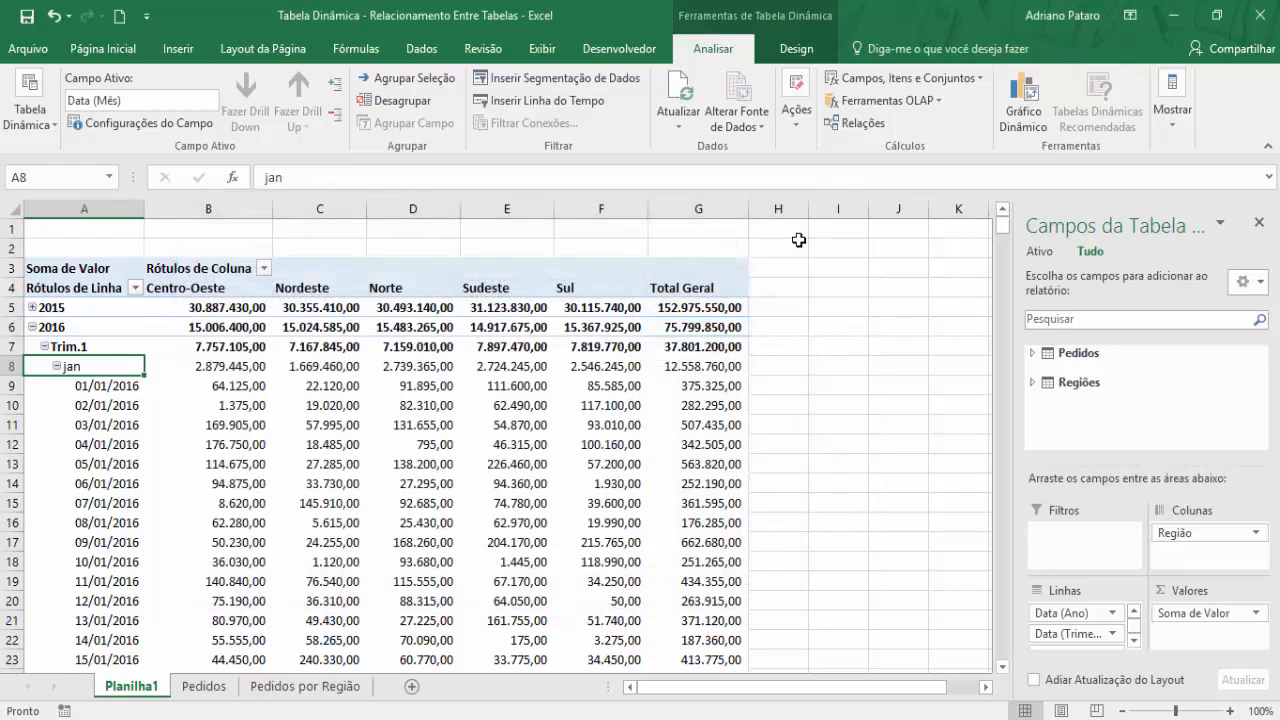
{"action": "left_click", "coordinate": [589, 410]}
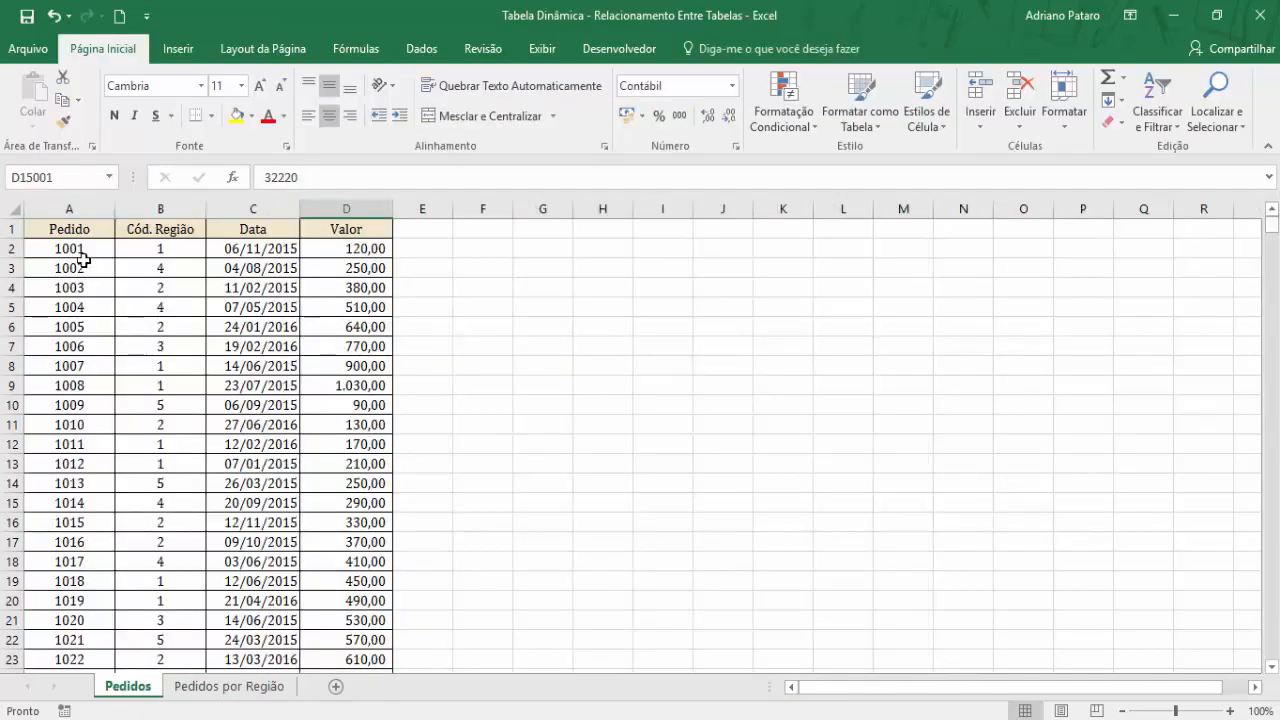
Examine the first order's number, region code, date and value on Pedidos, and the codes and region names on Pedidos por Região.
{"action": "left_click", "coordinate": [84, 250]}
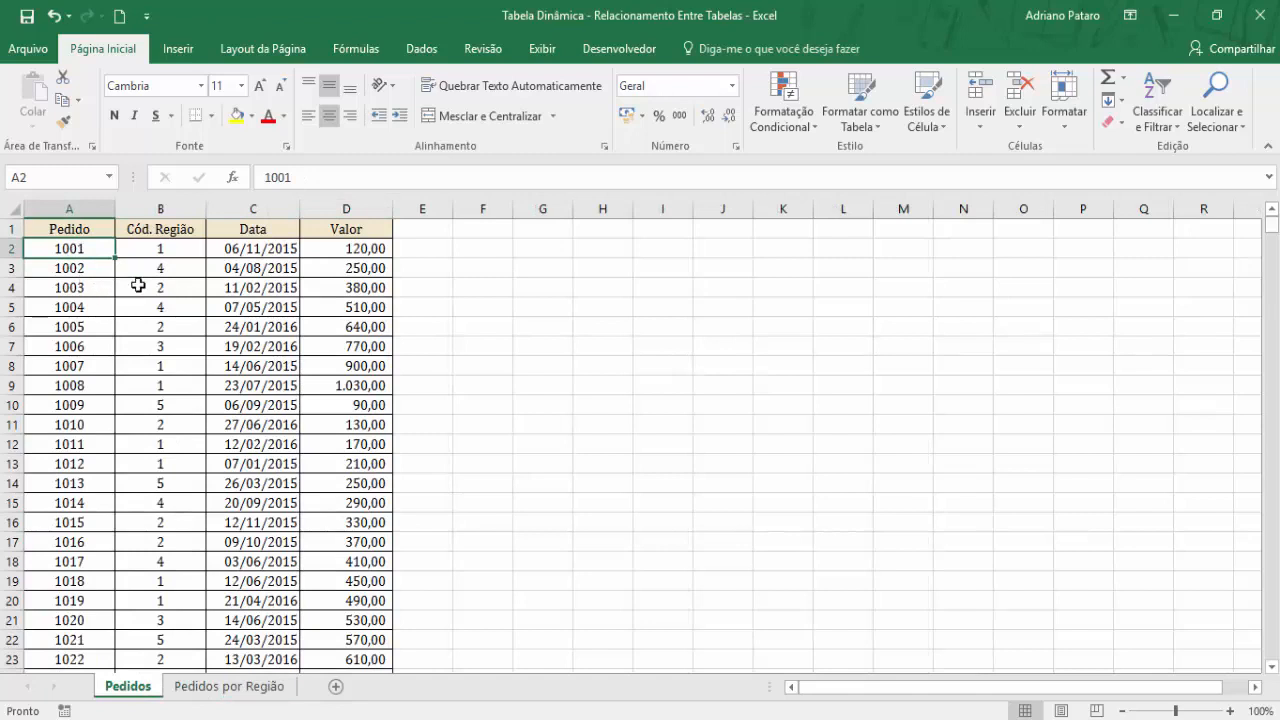
{"action": "left_click", "coordinate": [157, 254]}
{"action": "left_click", "coordinate": [271, 251]}
{"action": "left_click", "coordinate": [379, 256]}
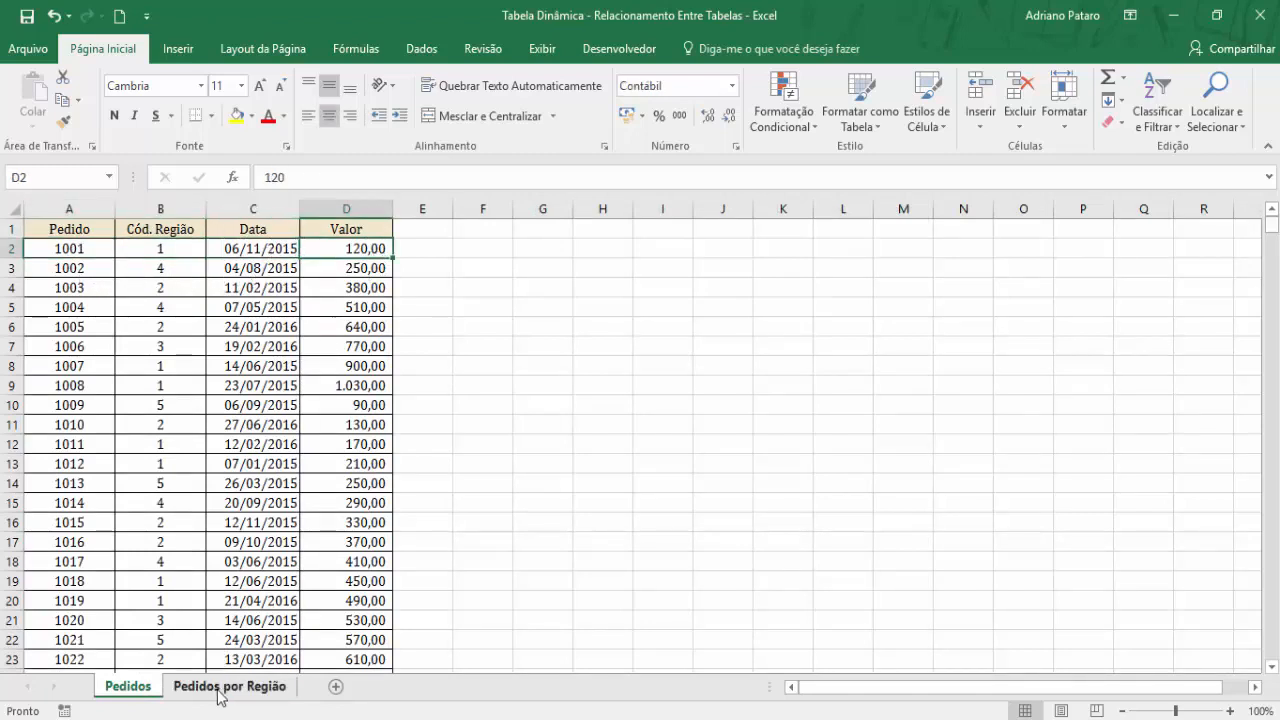
{"action": "left_click", "coordinate": [220, 690]}
{"action": "left_click_drag", "start_coordinate": [86, 249], "coordinate": [90, 328]}
{"action": "left_click_drag", "start_coordinate": [171, 251], "coordinate": [183, 326]}
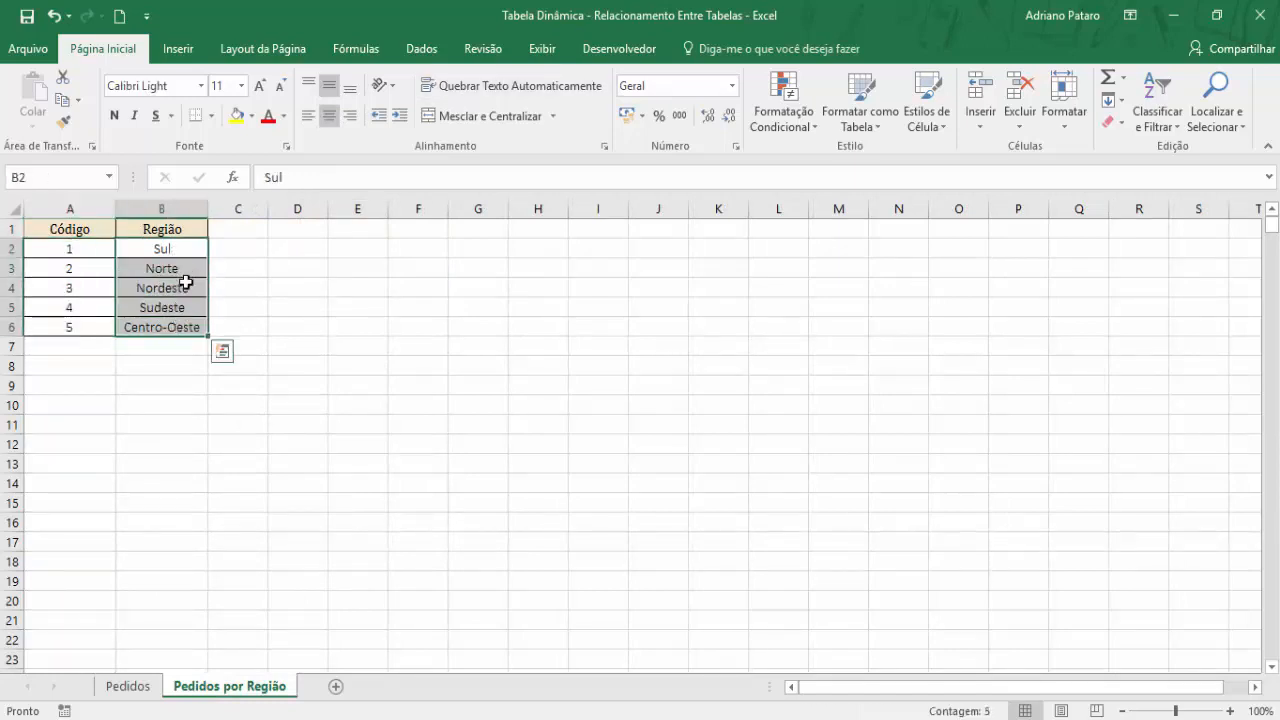
{"action": "left_click", "coordinate": [92, 257]}
Go back to Pedidos and inspect the Cód. Região column down to the last order row.
{"action": "left_click", "coordinate": [150, 687]}
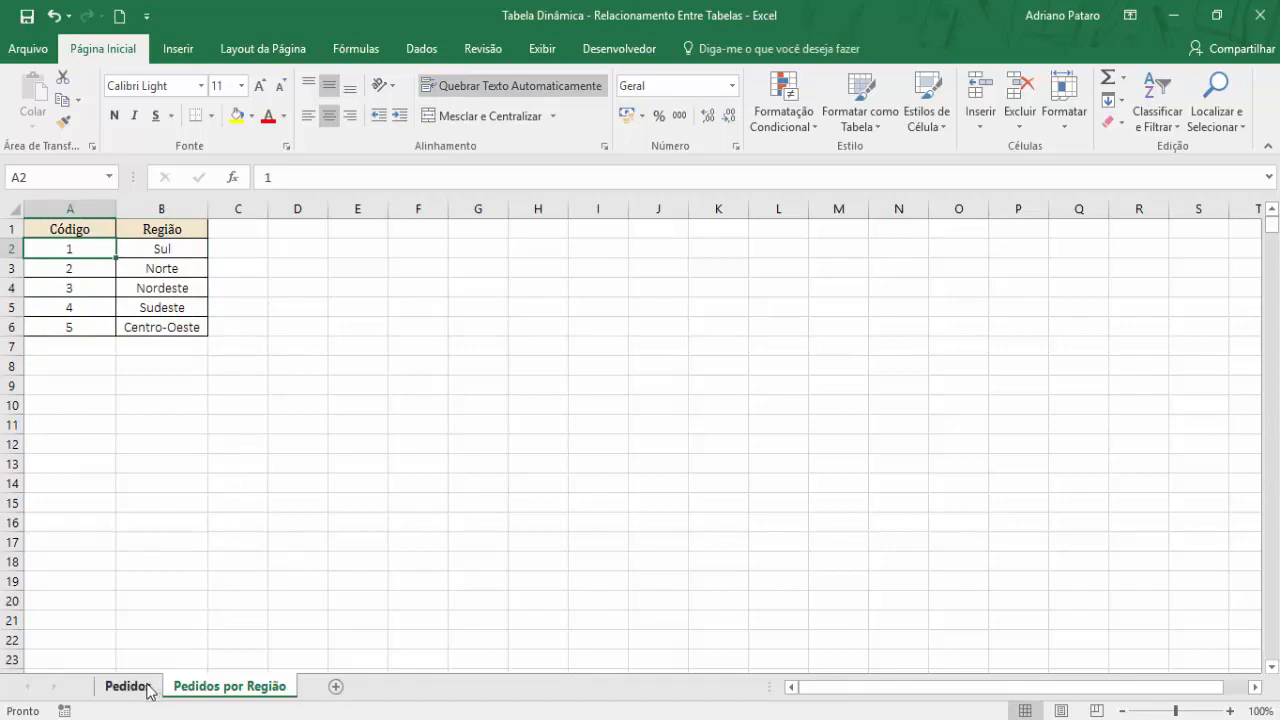
{"action": "key", "text": "Left"}
{"action": "key", "text": "Left"}
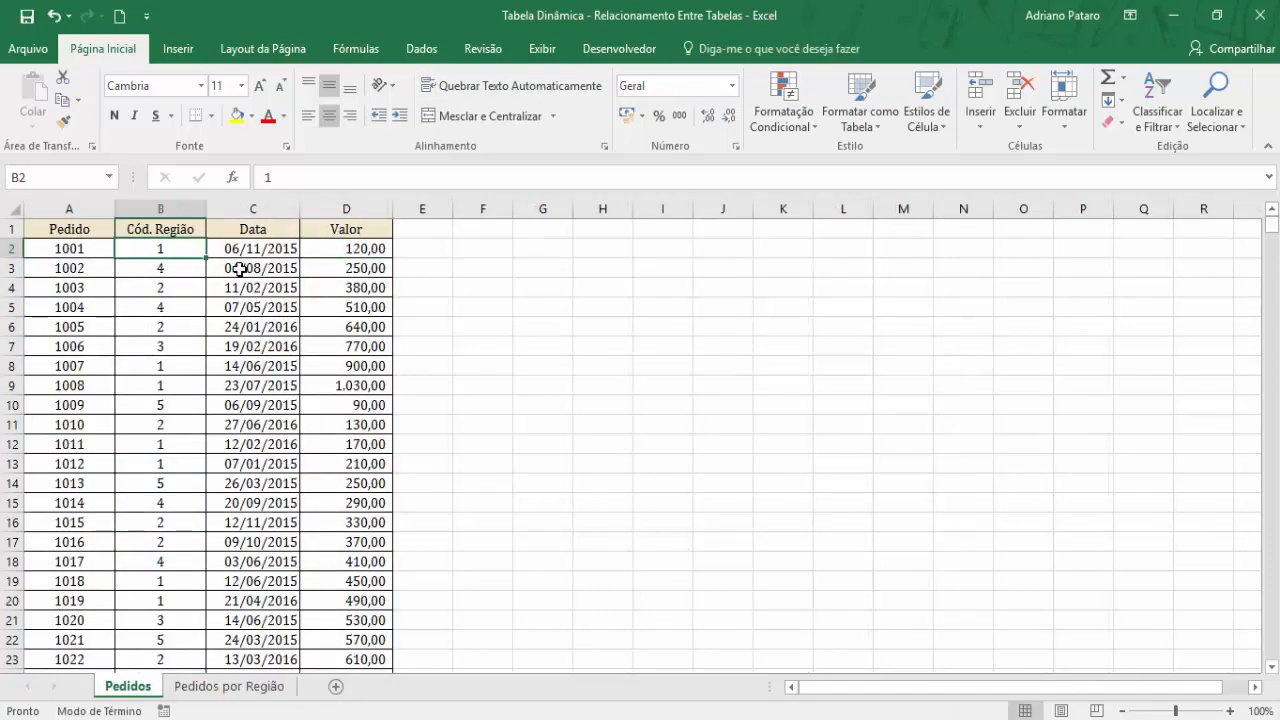
{"action": "key", "text": "ctrl+Down"}
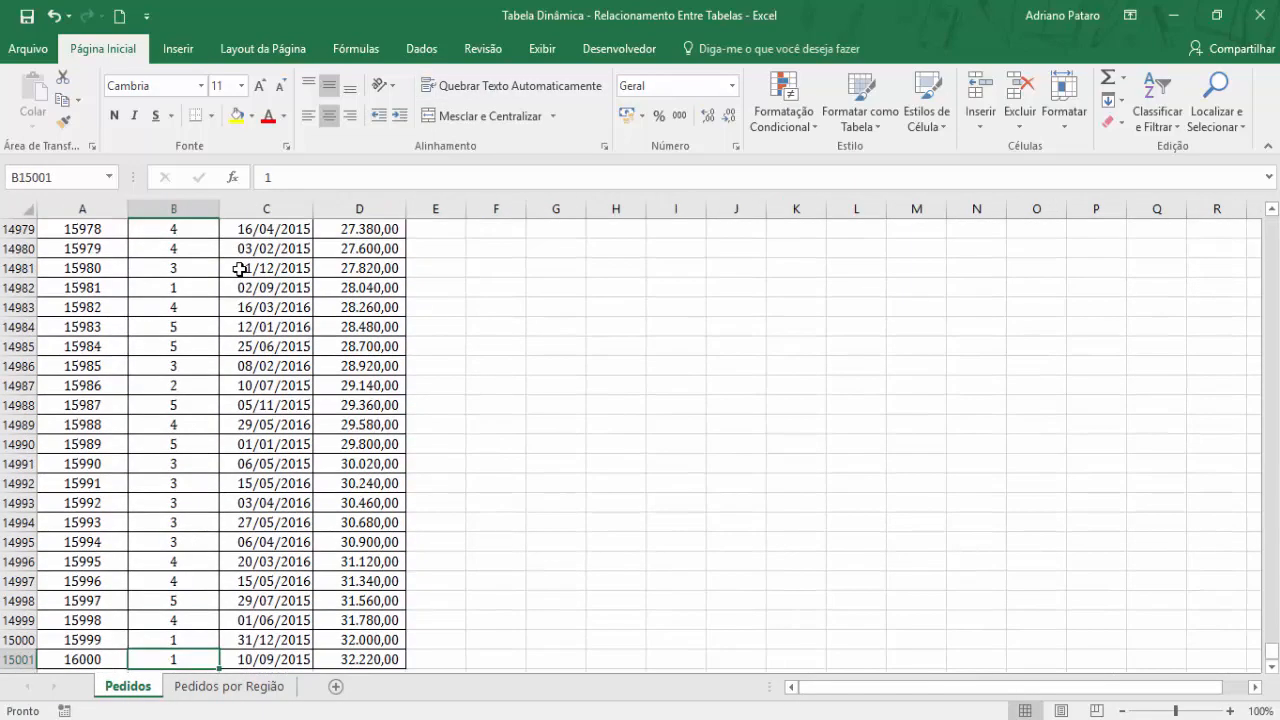
{"action": "scroll", "coordinate": [235, 290], "scroll_direction": "down", "scroll_amount": 1}
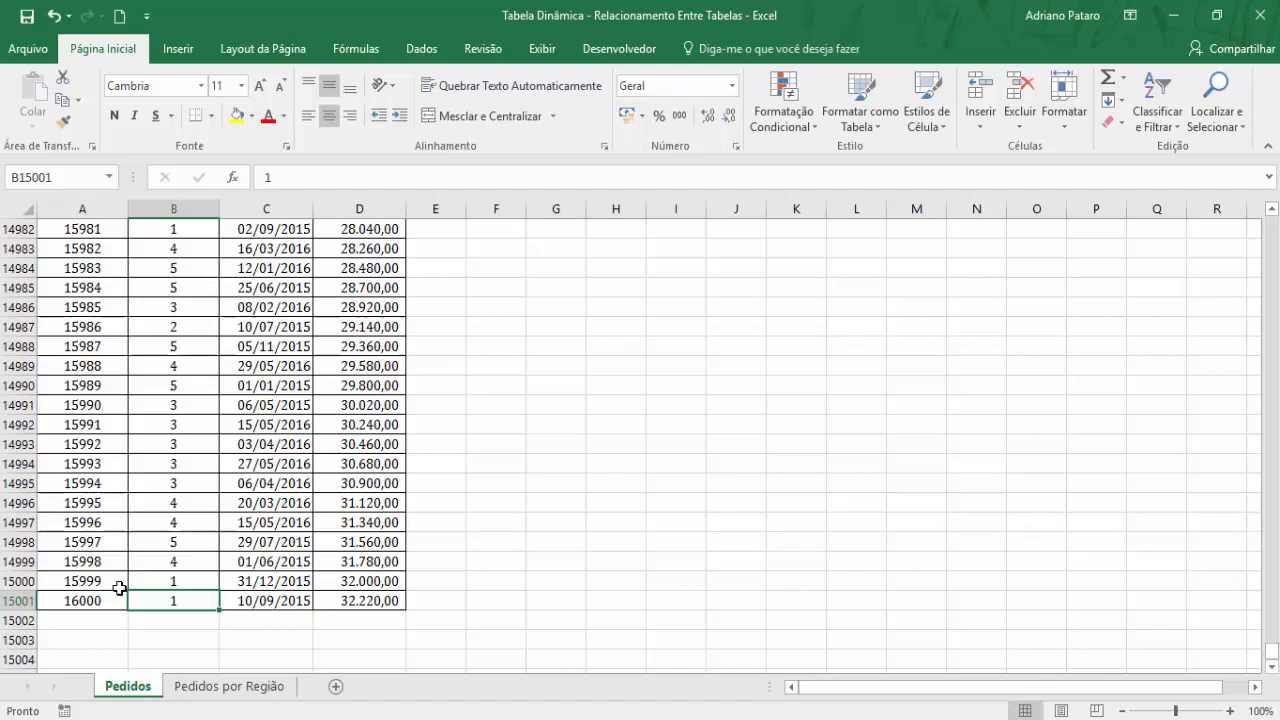
Compare the Cód. Região entries on Pedidos with the region names on Pedidos por Região, checking the empty column beside Valor.
{"action": "key", "text": "ctrl+Page_Down"}
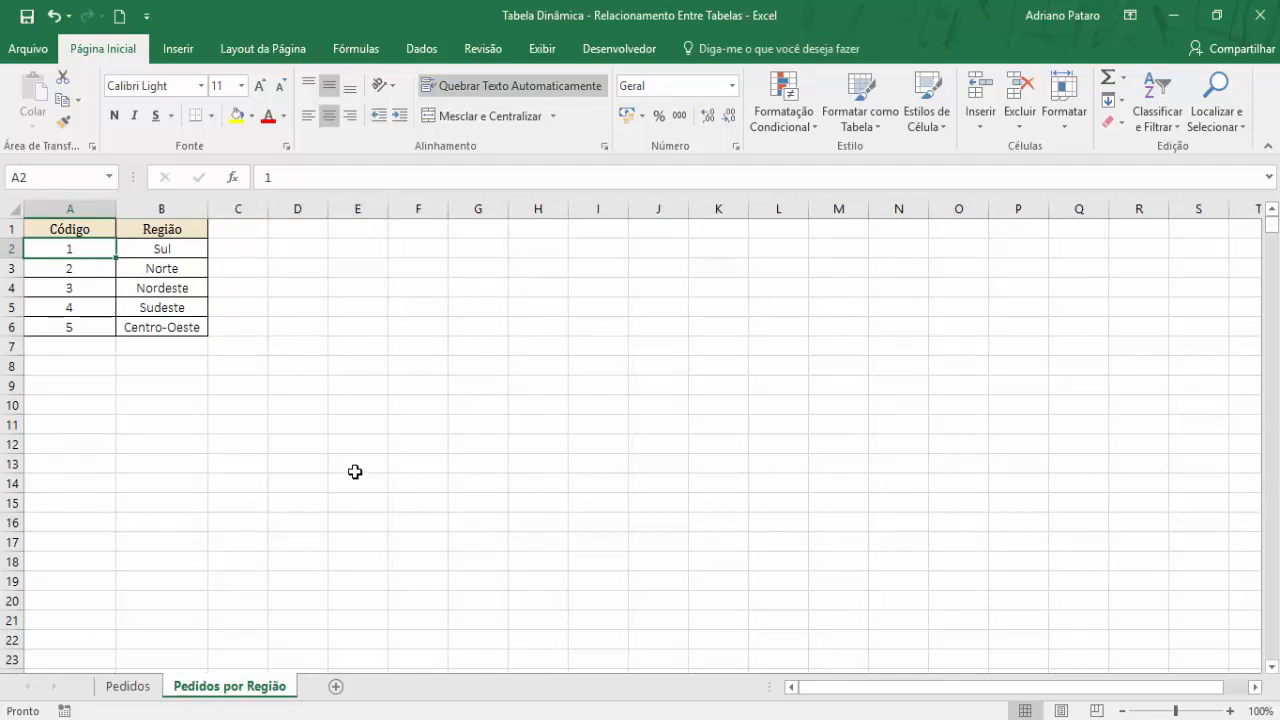
{"action": "left_click", "coordinate": [148, 688]}
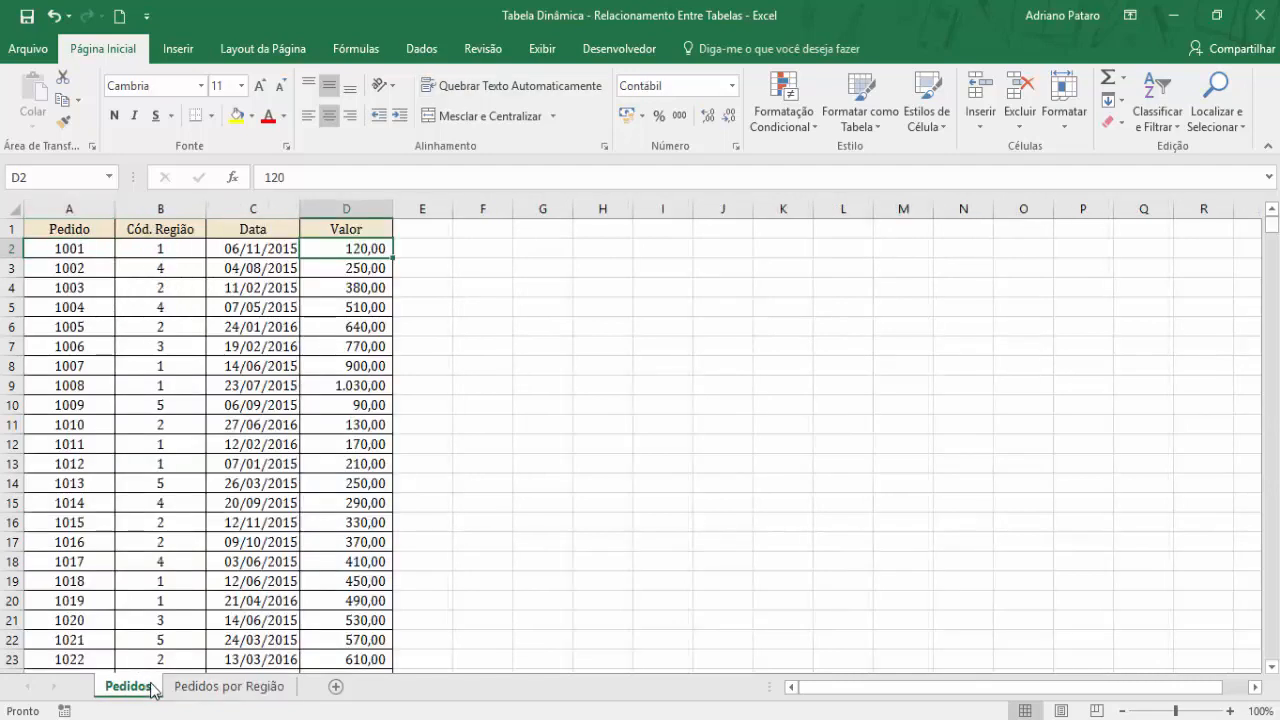
{"action": "left_click", "coordinate": [427, 232]}
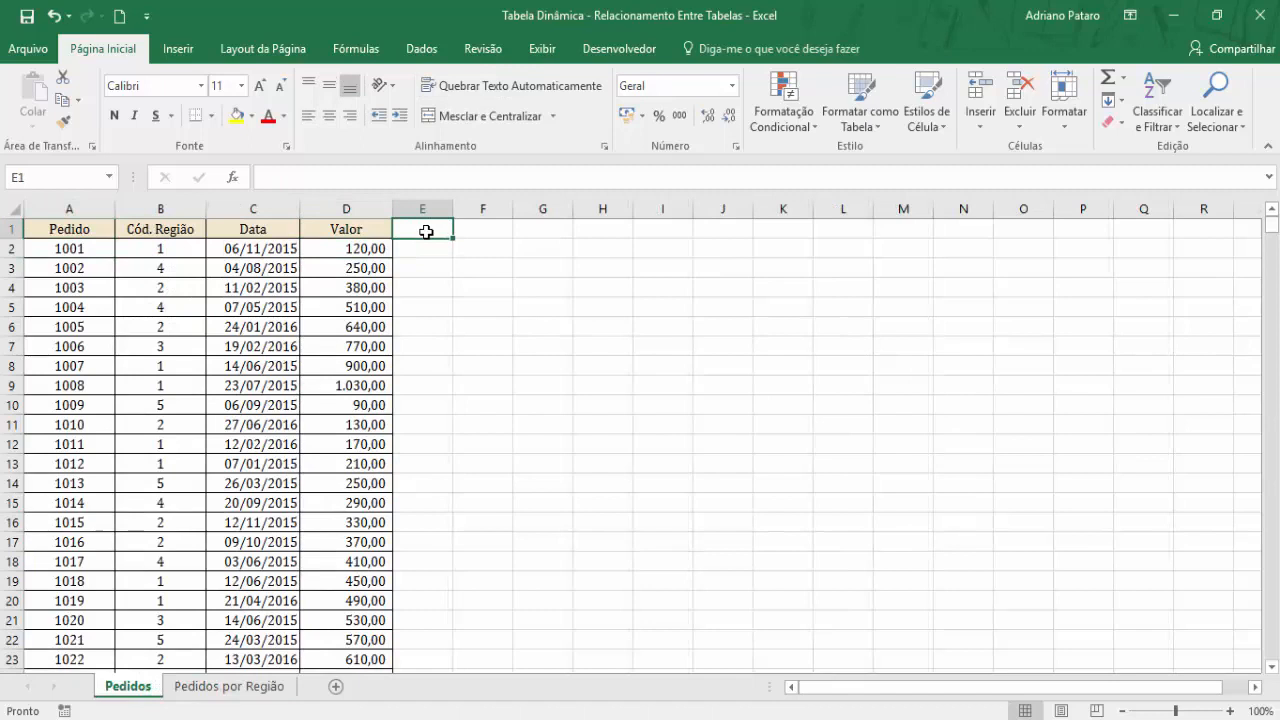
{"action": "left_click_drag", "start_coordinate": [183, 249], "coordinate": [171, 300]}
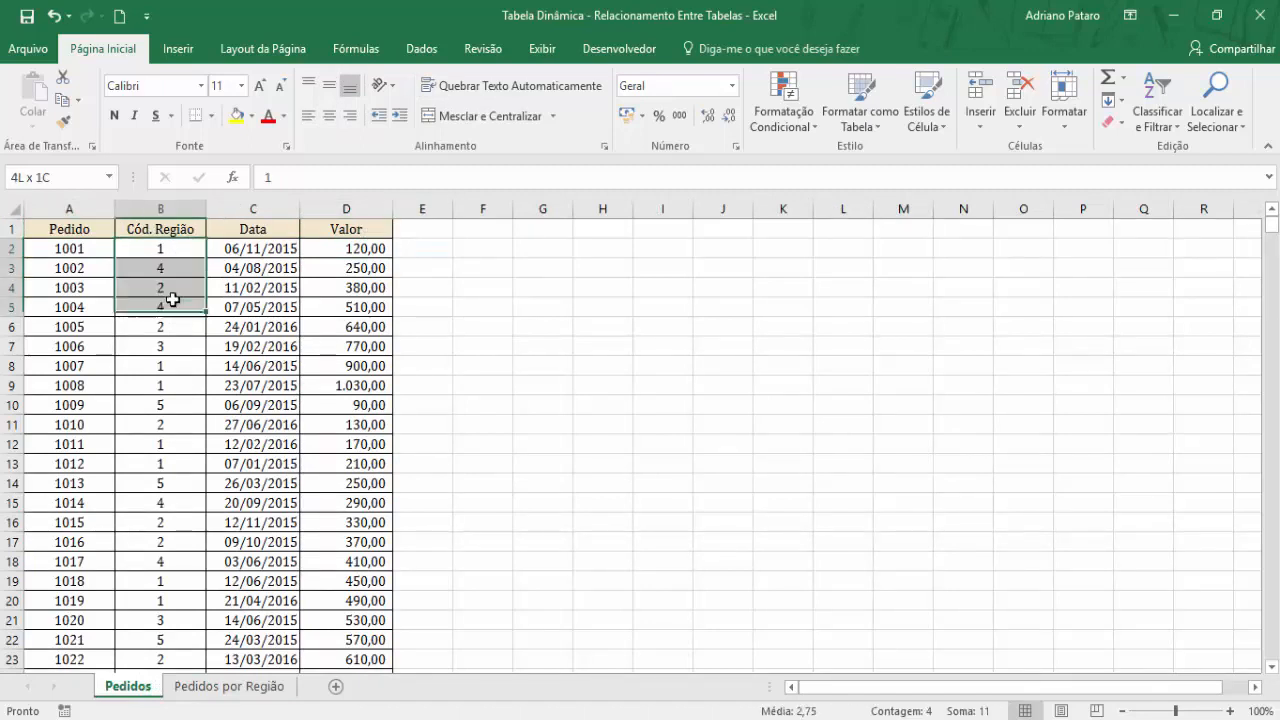
{"action": "left_click", "coordinate": [205, 686]}
{"action": "left_click_drag", "start_coordinate": [177, 253], "coordinate": [171, 289]}
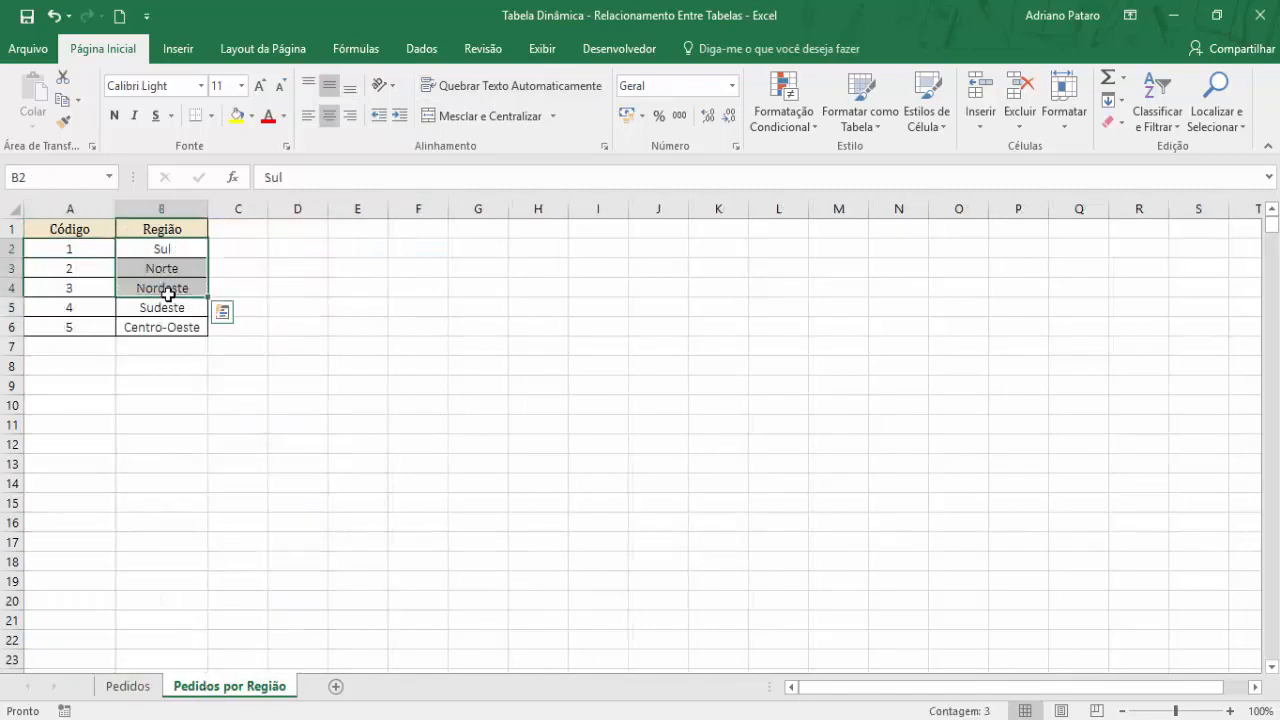
{"action": "left_click", "coordinate": [148, 687]}
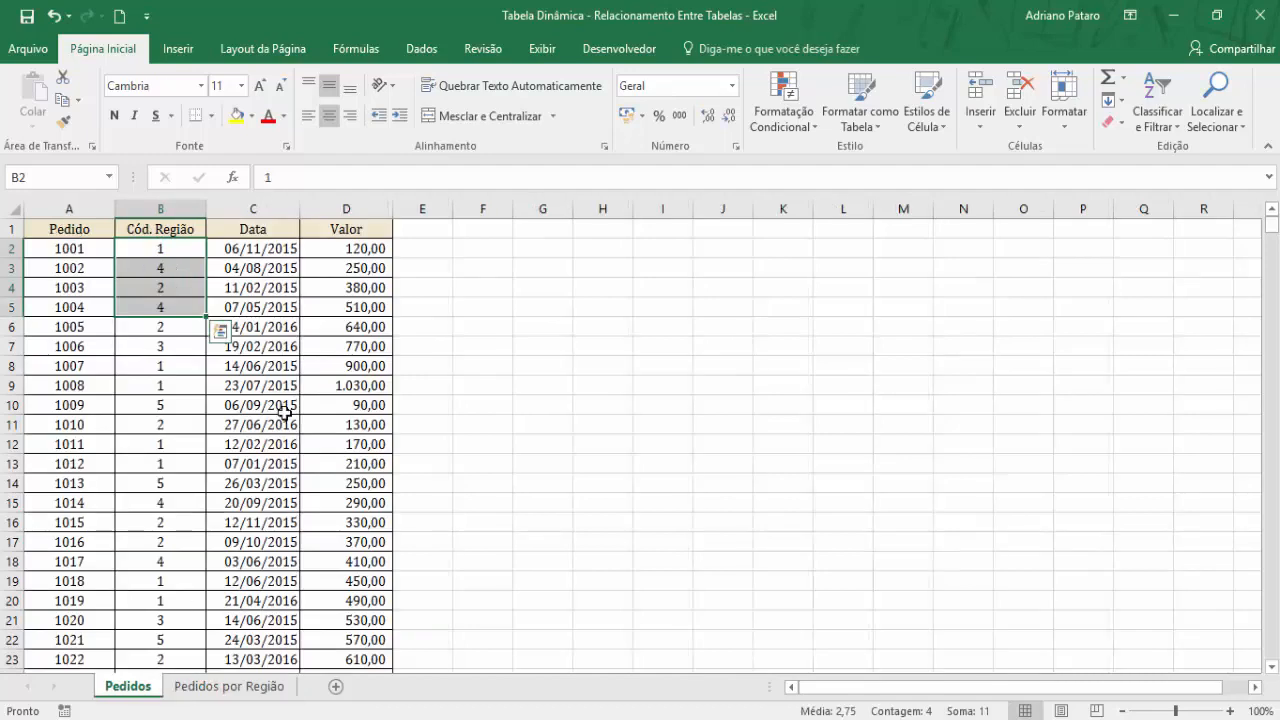
{"action": "left_click", "coordinate": [190, 253]}
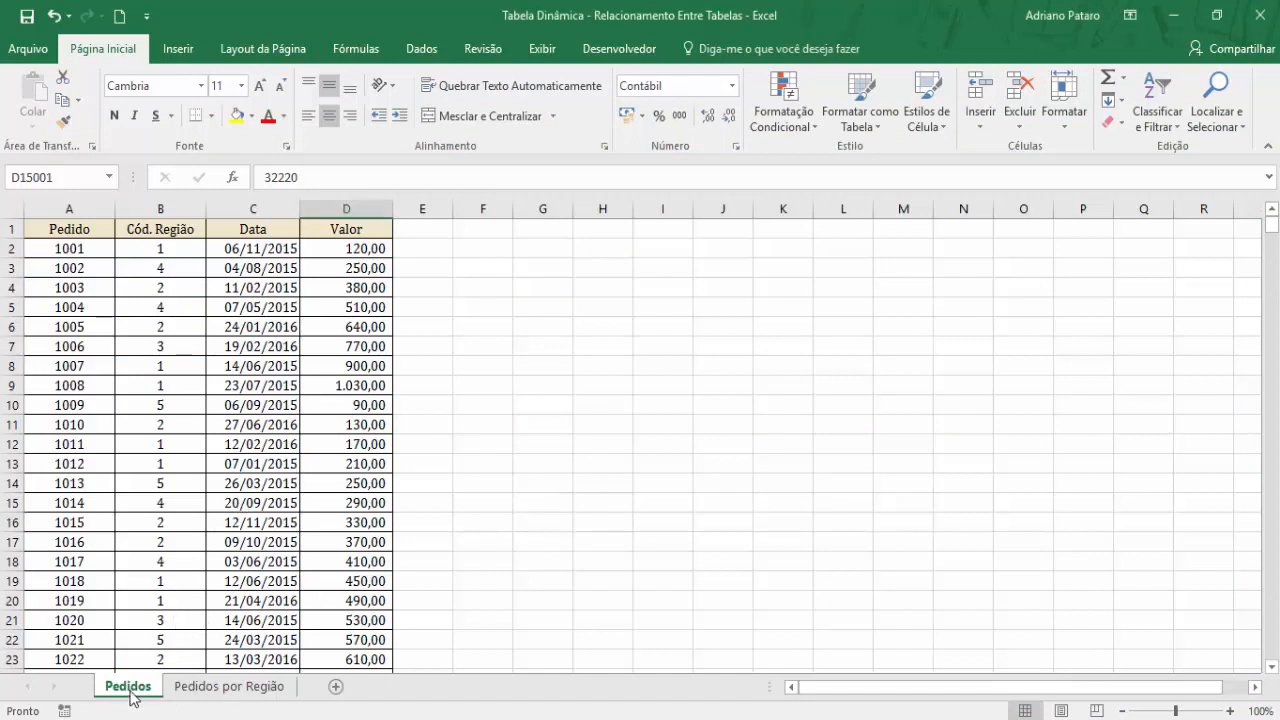
{"action": "left_click", "coordinate": [209, 692]}
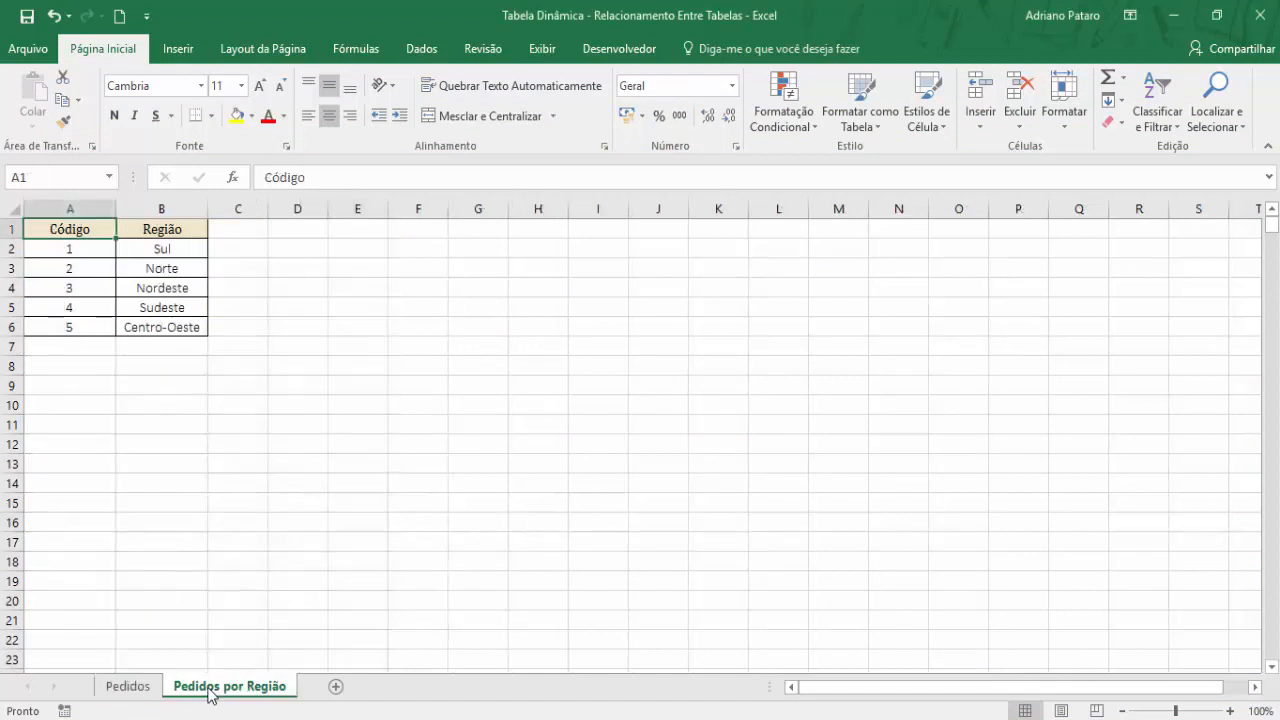